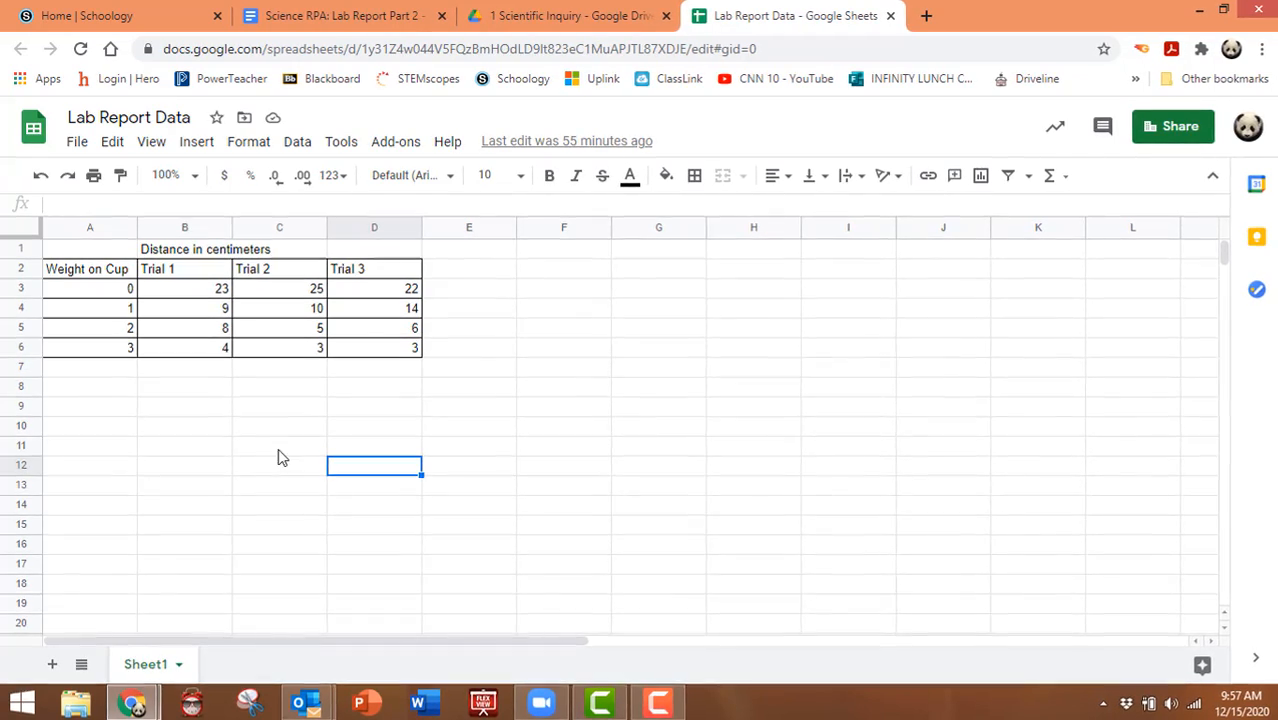
pyautogui.moveTo(95, 395); pyautogui.dragTo(397, 500)
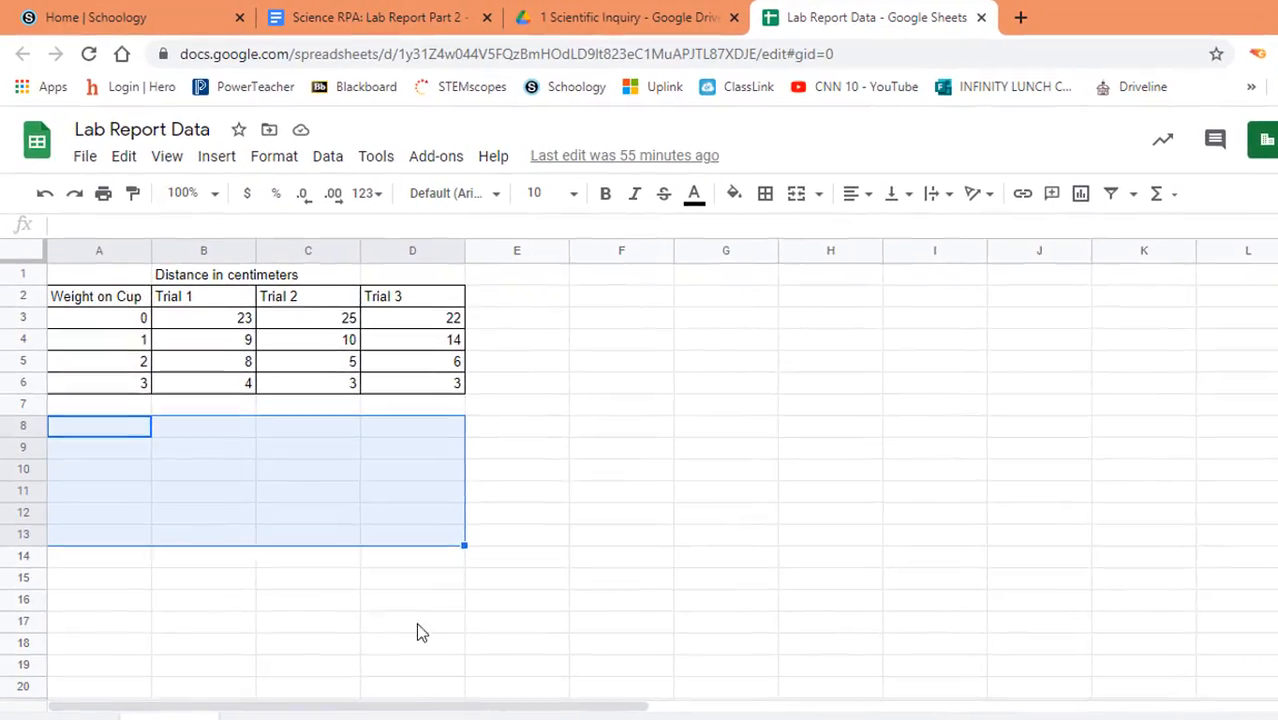
pyautogui.click(507, 566)
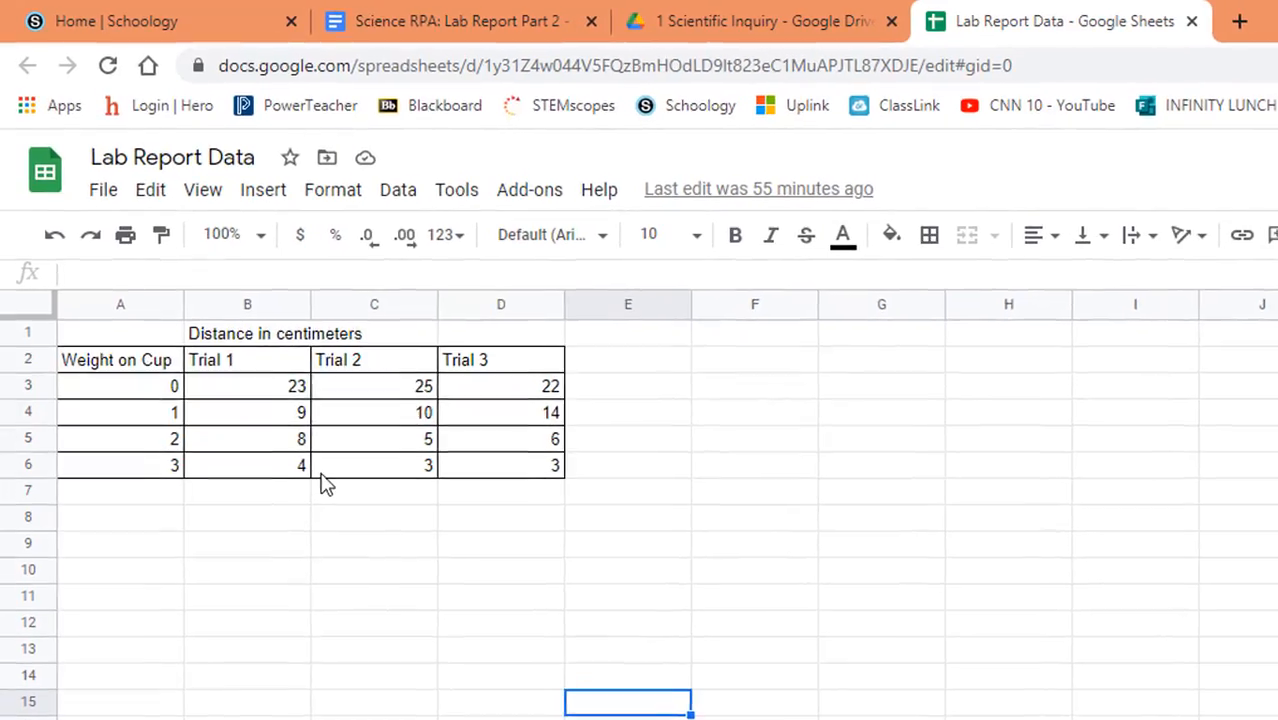
# Add the column header "Average" in cell E2, beside Trial 3.
pyautogui.click(665, 382)
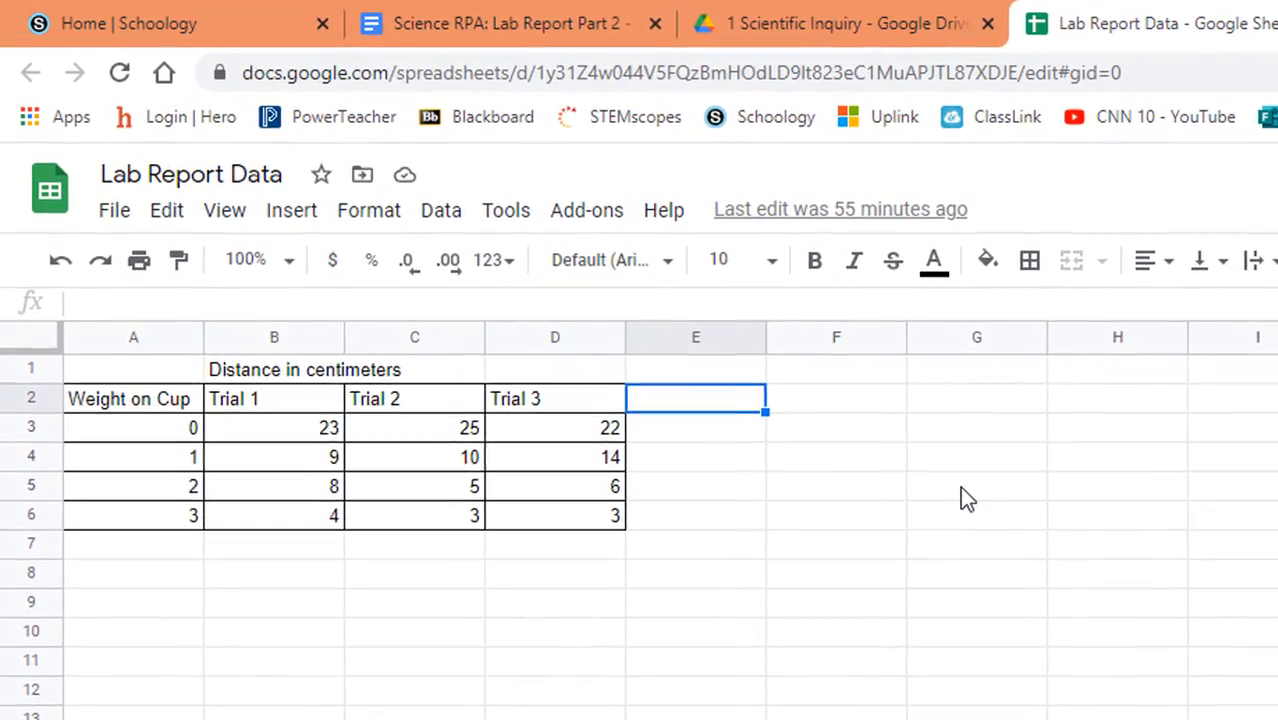
pyautogui.write('Ava')
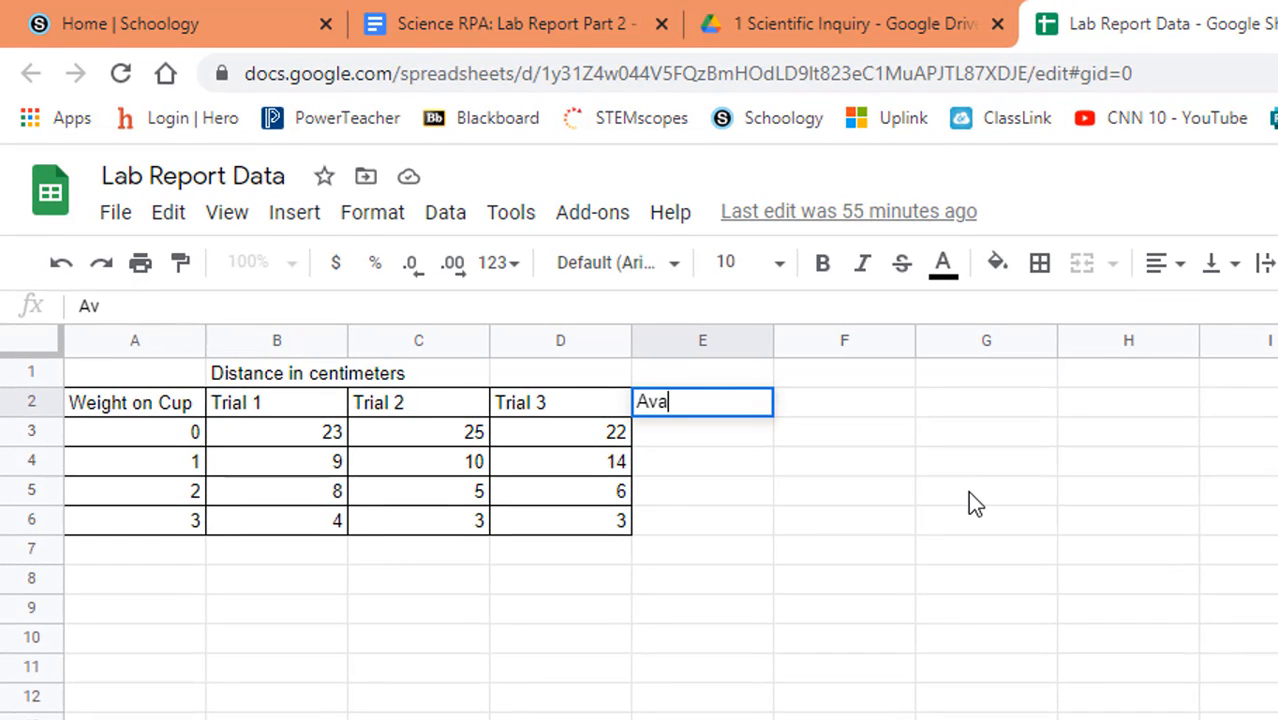
pyautogui.write('rage')
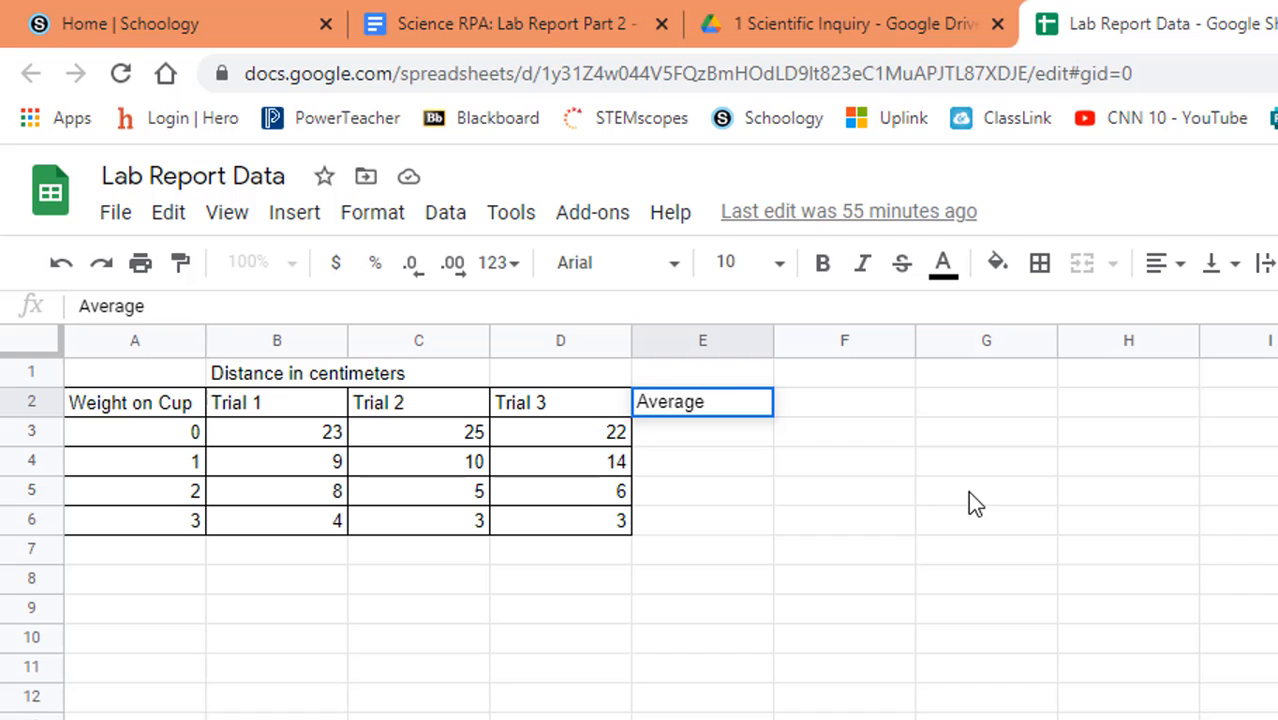
pyautogui.click(907, 490)
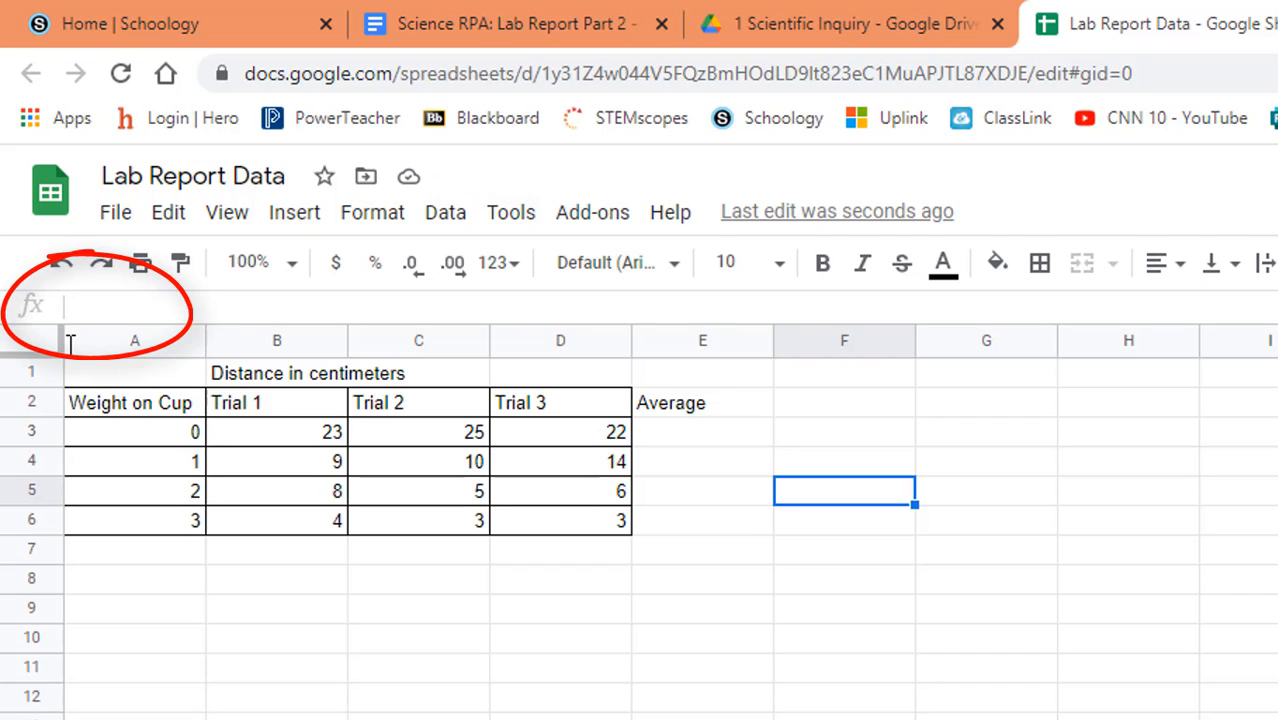
# Calculate the mean of the three trials for weight 0 in cell E3 with =AVERAGE(B3:D3).
pyautogui.click(110, 303)
pyautogui.click(720, 438)
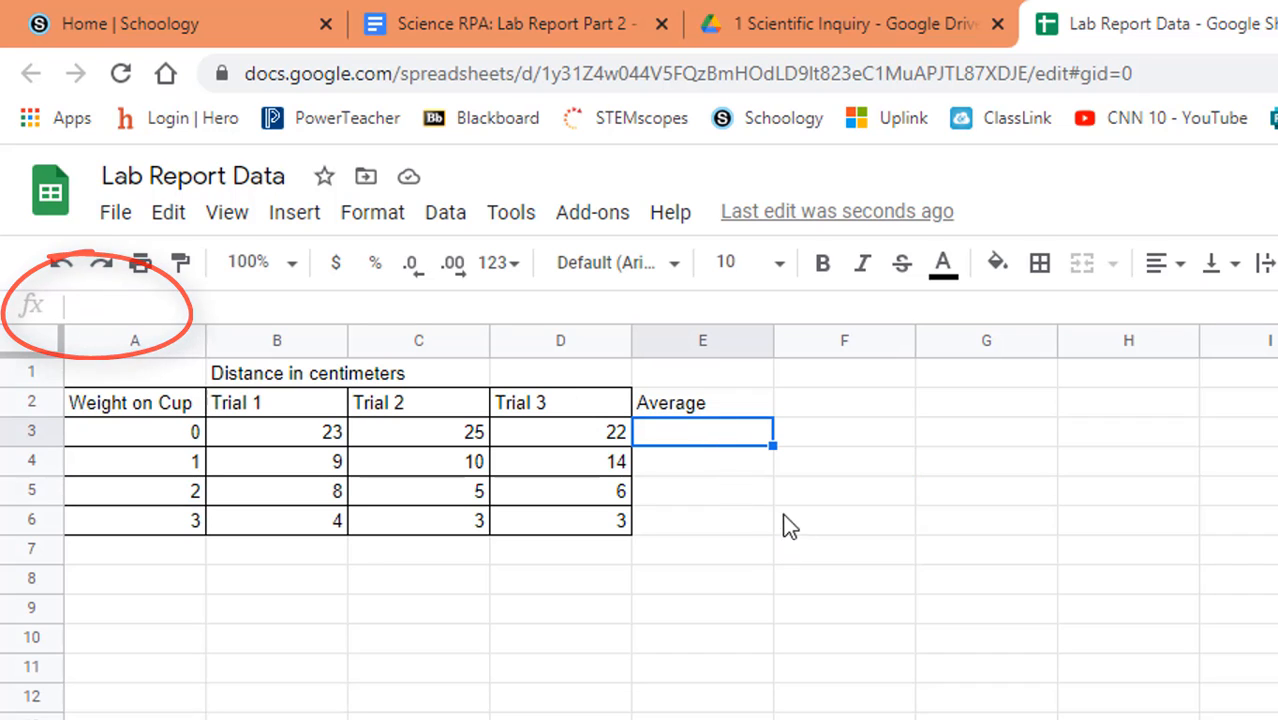
pyautogui.click(418, 310)
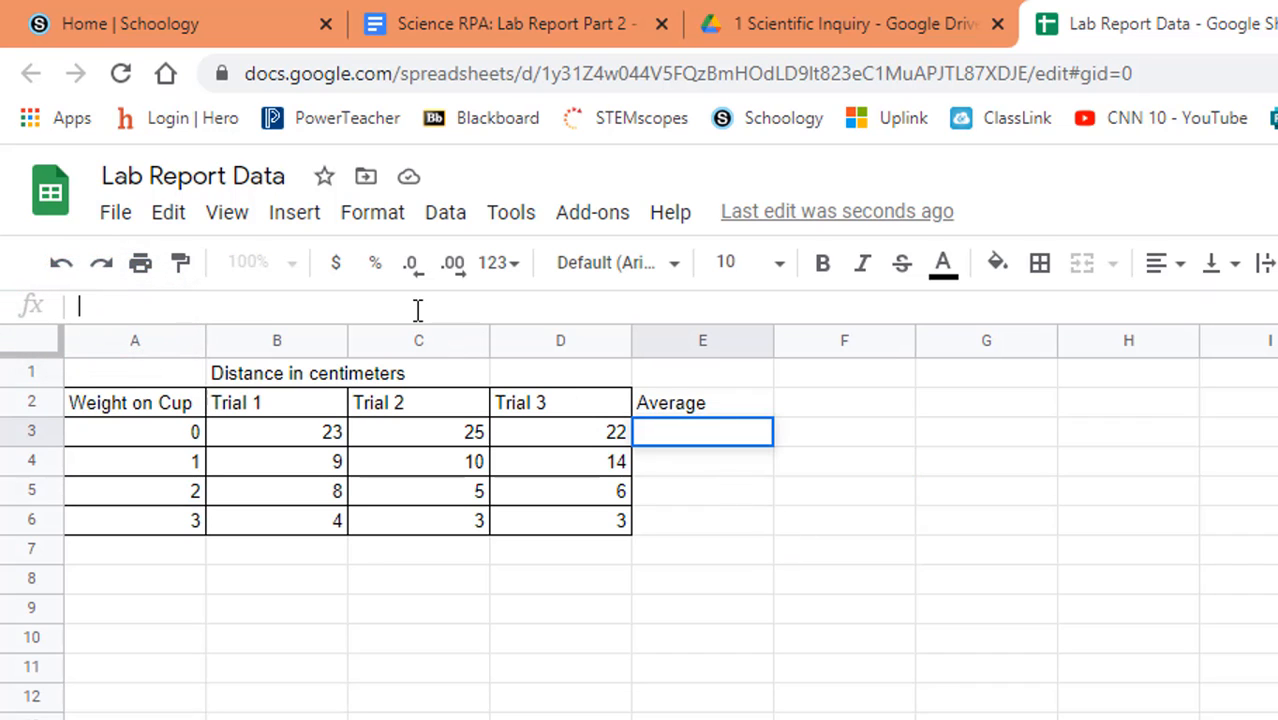
pyautogui.write('=')
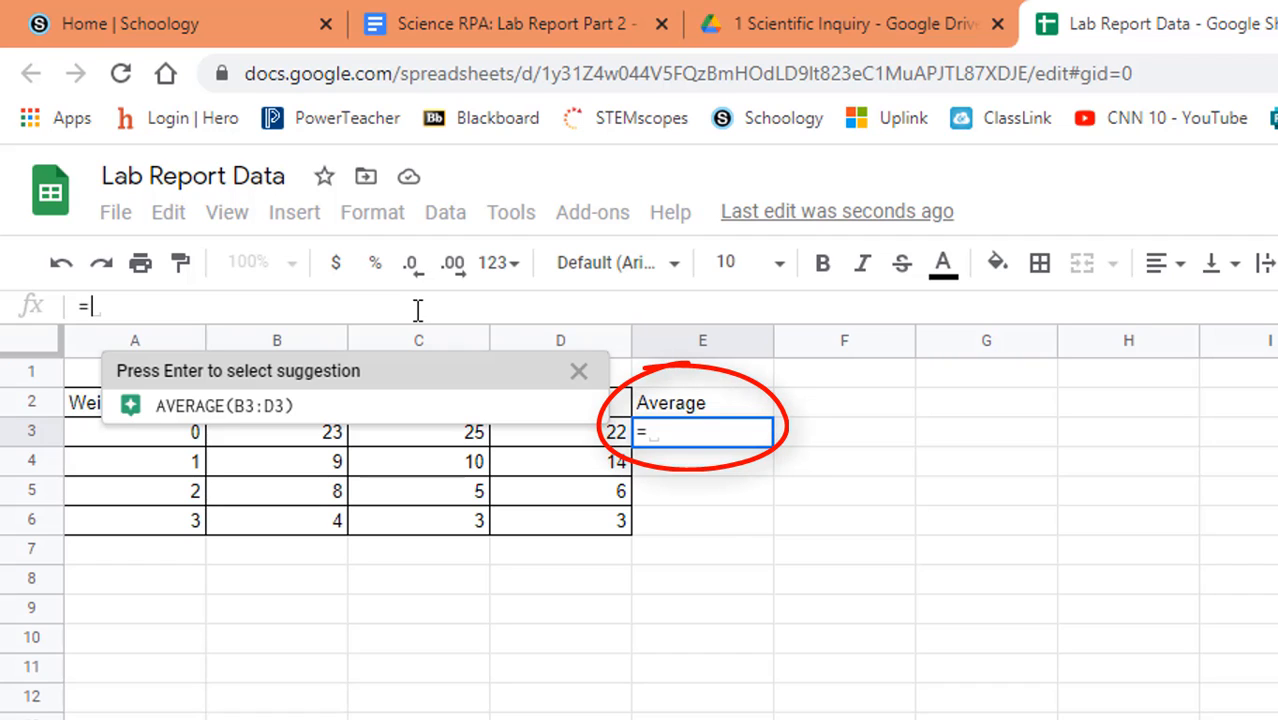
pyautogui.click(287, 410)
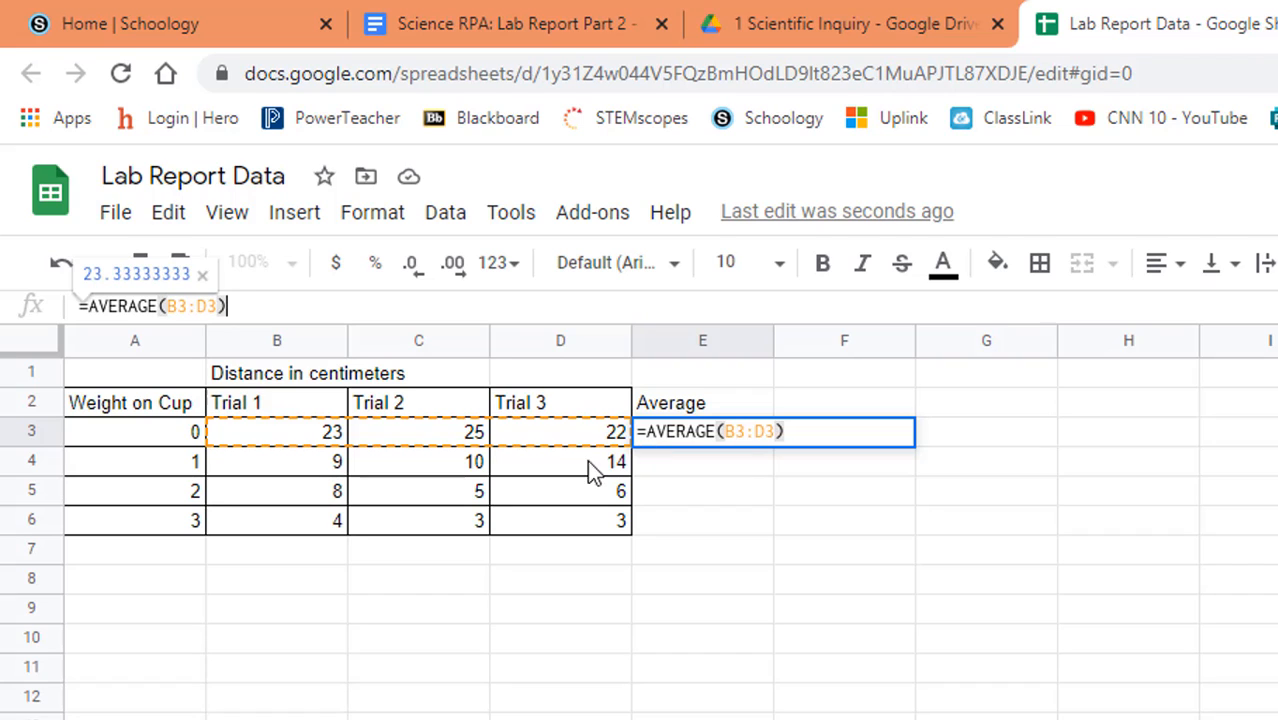
pyautogui.click(733, 437)
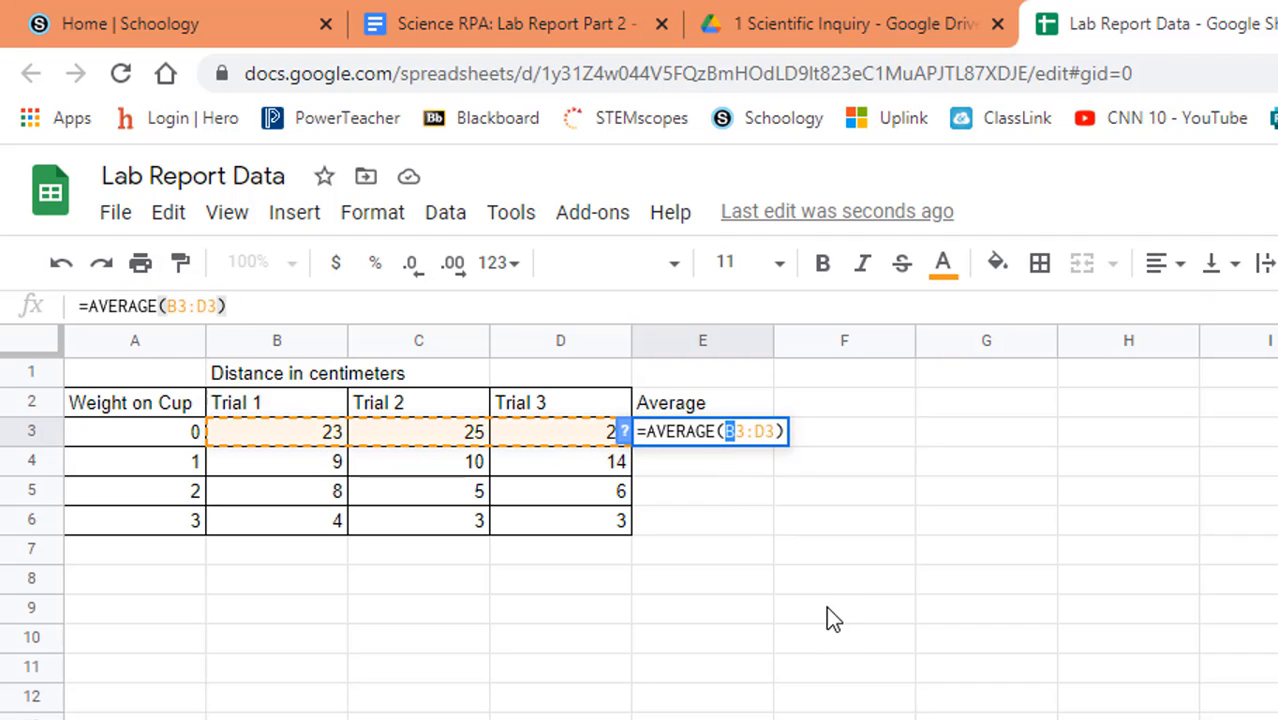
pyautogui.click(151, 437)
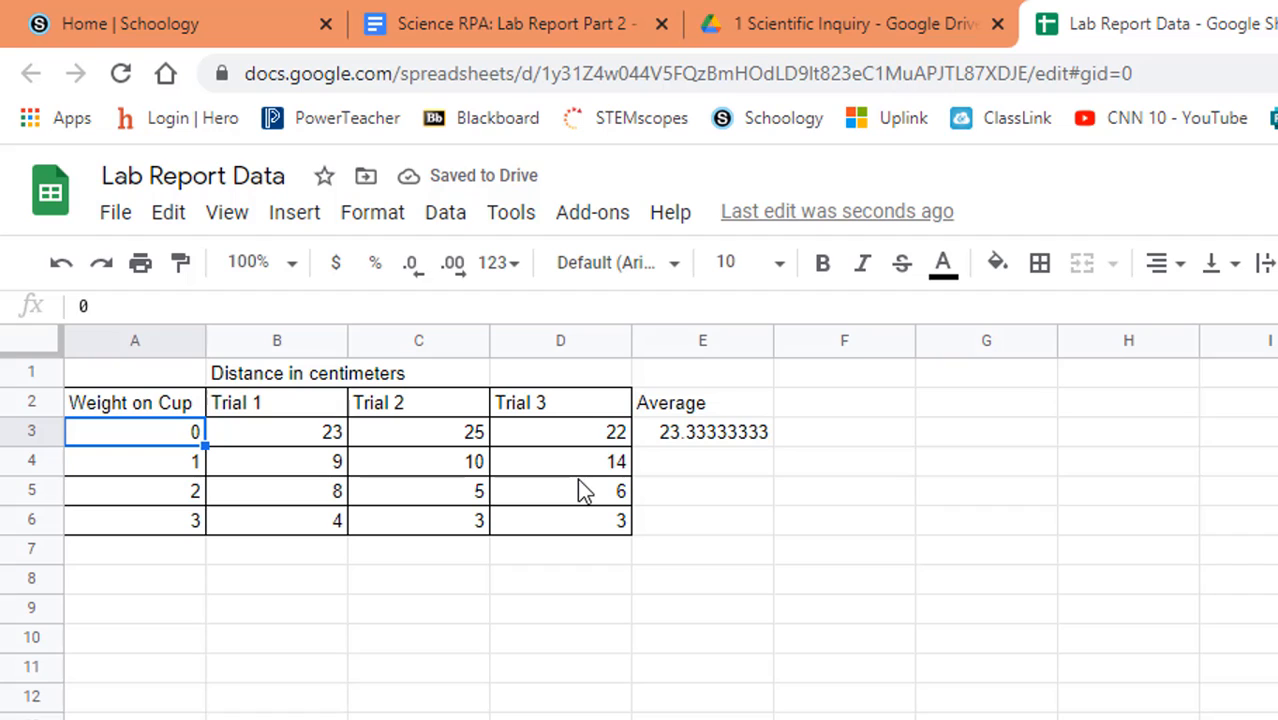
# Copy the average formula from E3 down through E6 for the remaining weights.
pyautogui.click(697, 440)
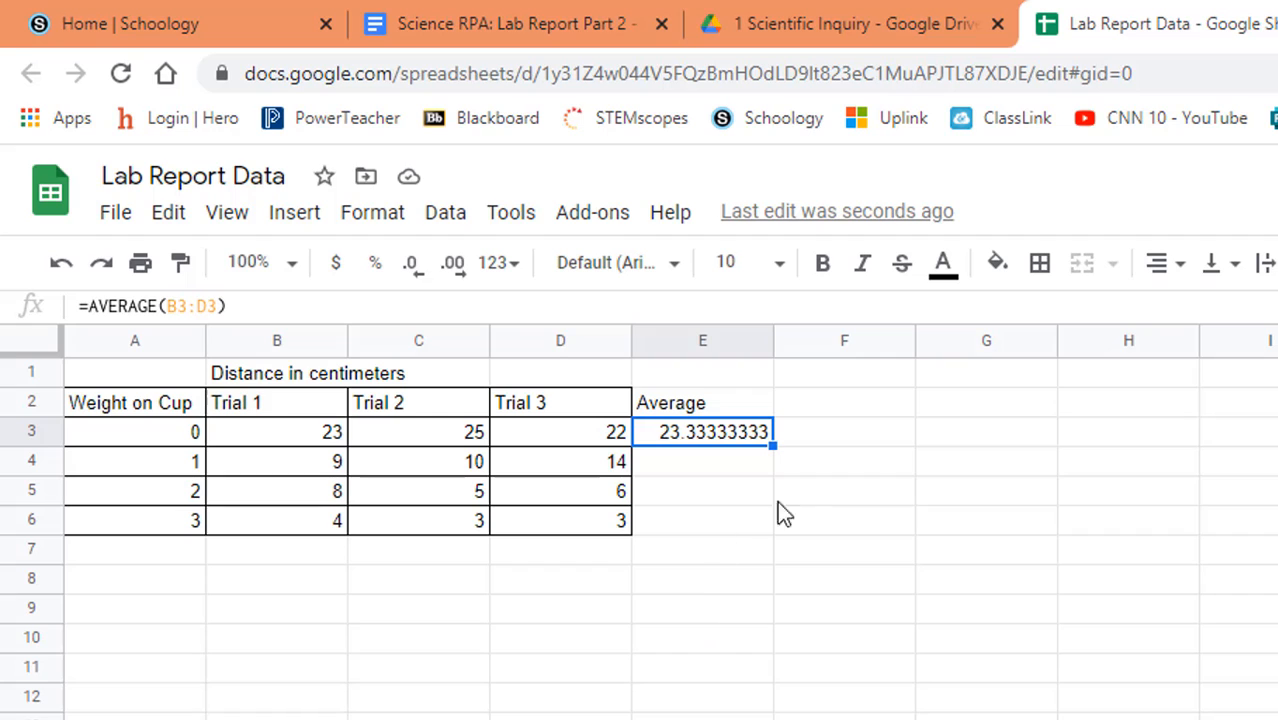
pyautogui.click(699, 468)
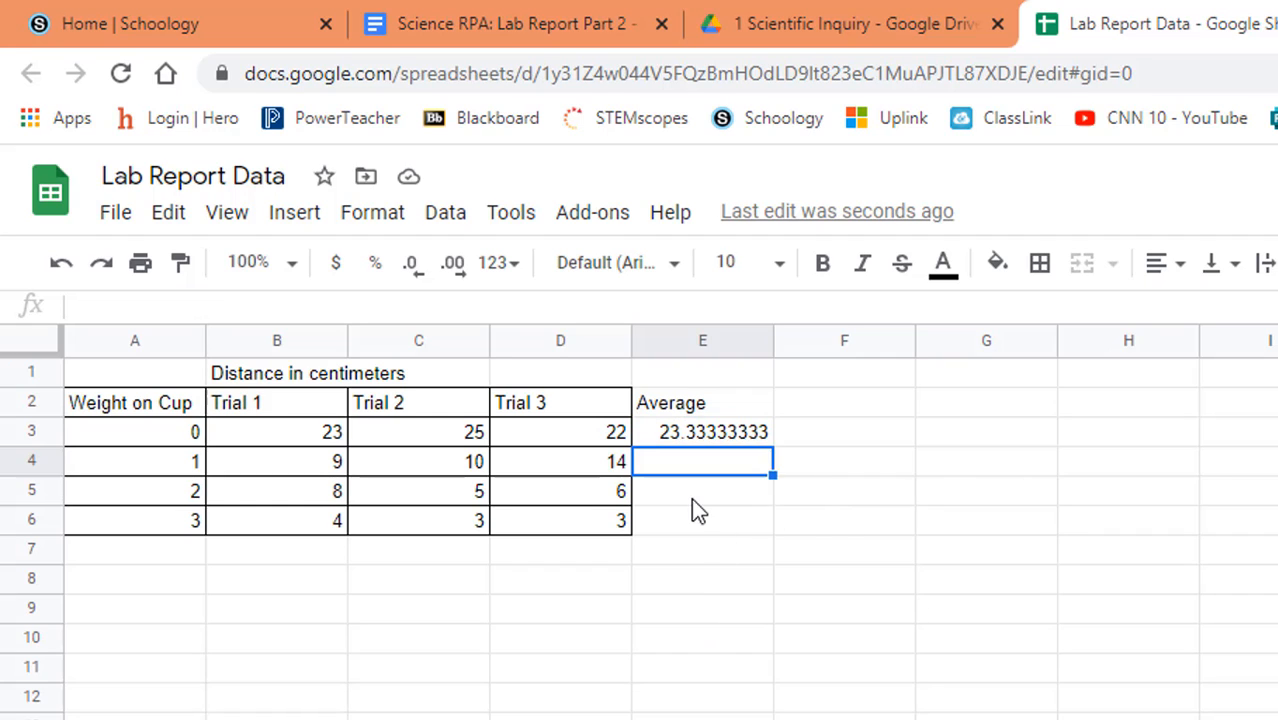
pyautogui.click(691, 498)
pyautogui.click(688, 528)
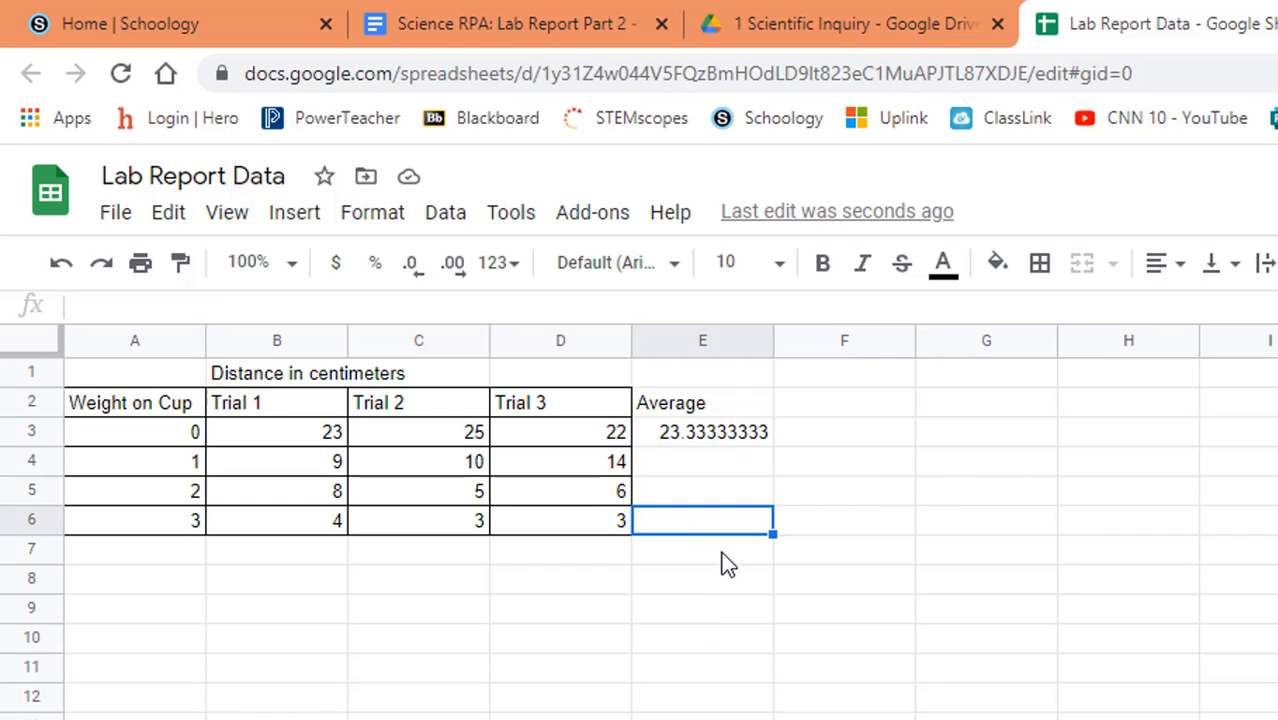
pyautogui.click(752, 438)
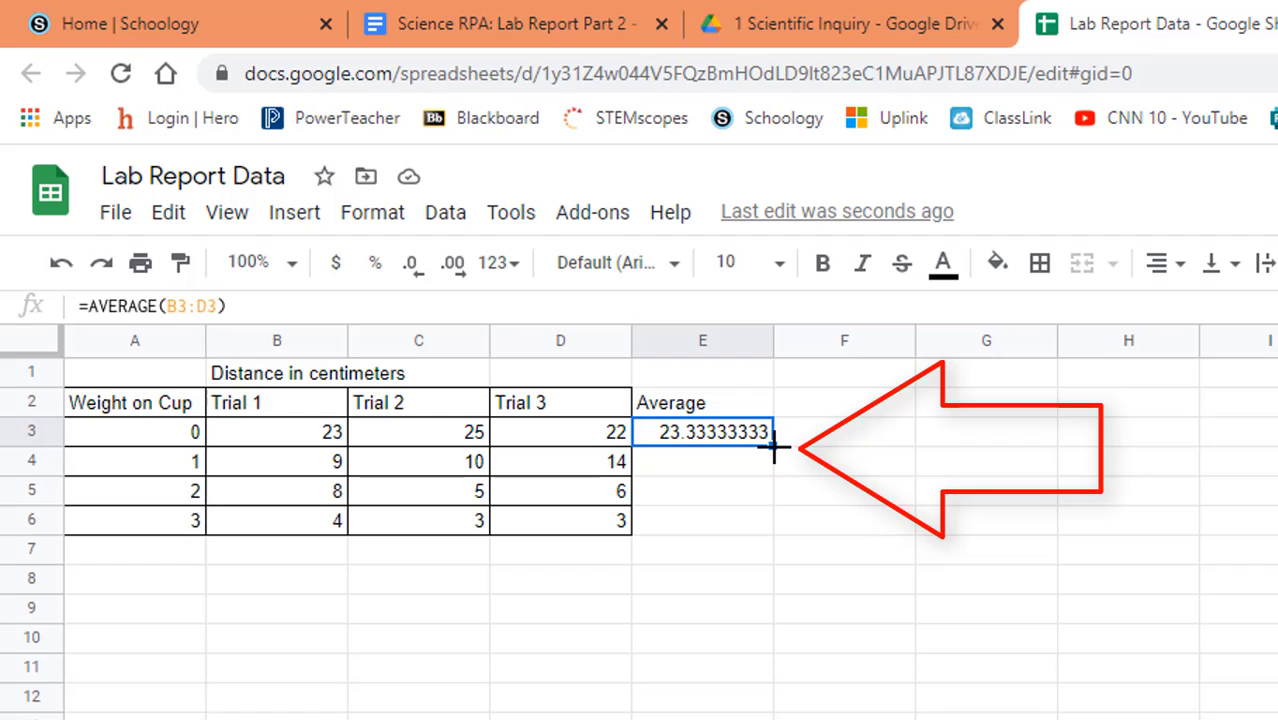
pyautogui.moveTo(774, 447); pyautogui.dragTo(763, 521)
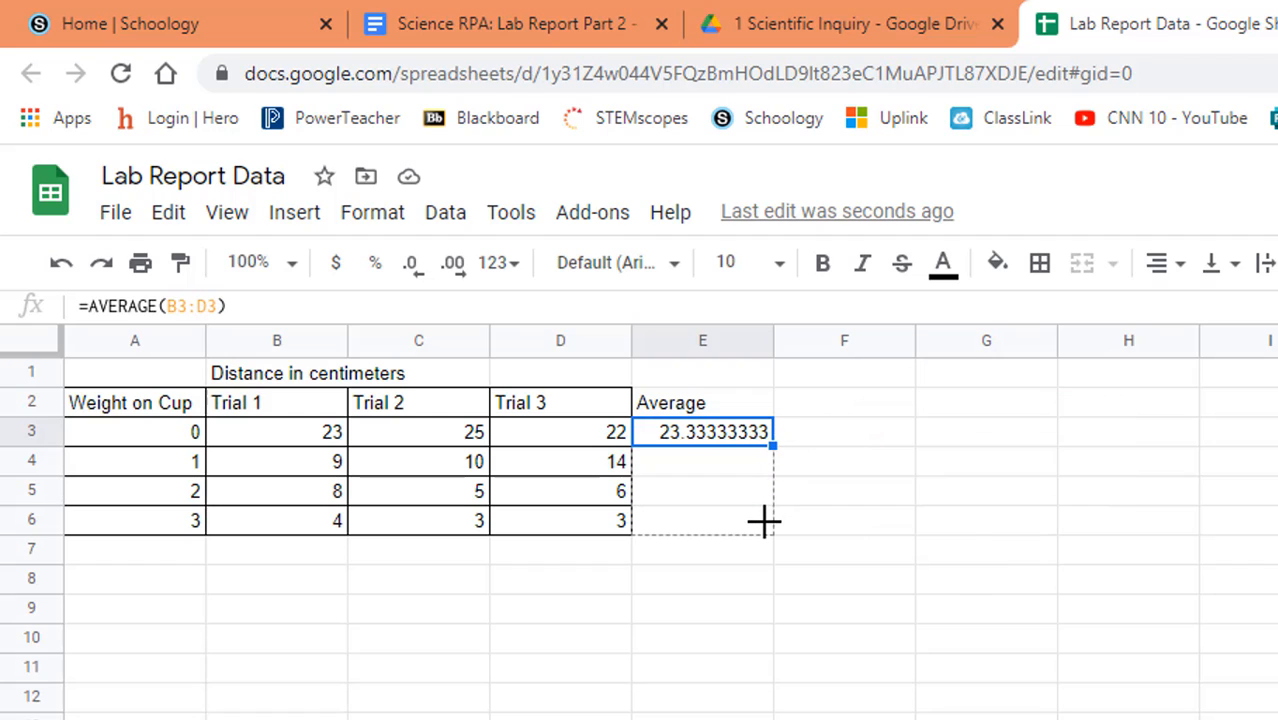
pyautogui.moveTo(763, 521); pyautogui.dragTo(763, 521)
pyautogui.click(770, 554)
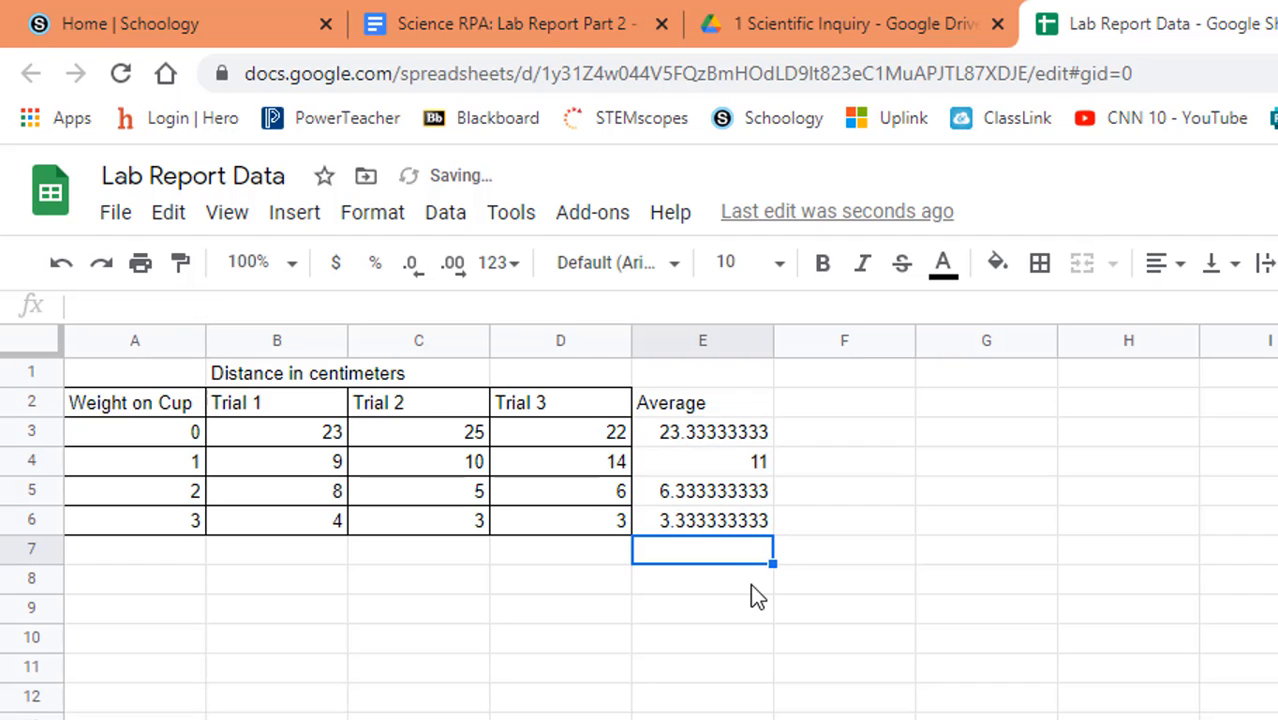
# Check which trial cells the copied average formulas in E4 and E5 use.
pyautogui.click(739, 465)
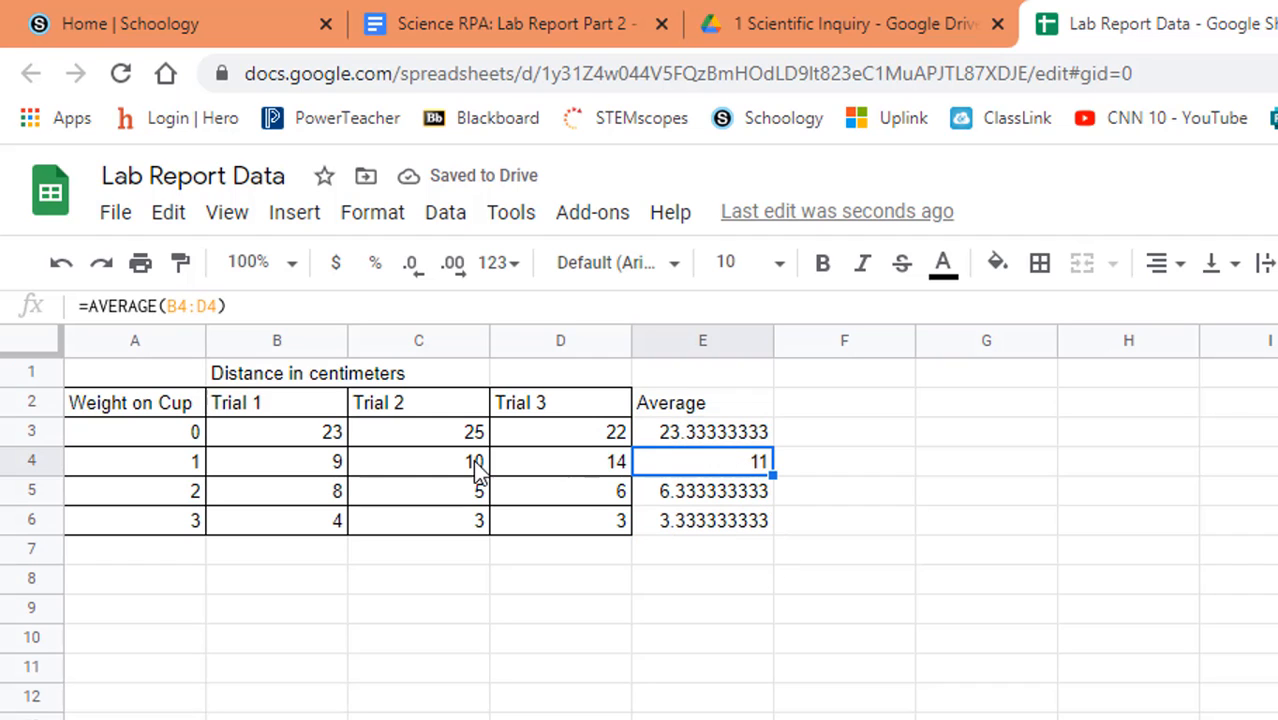
pyautogui.doubleClick(173, 308)
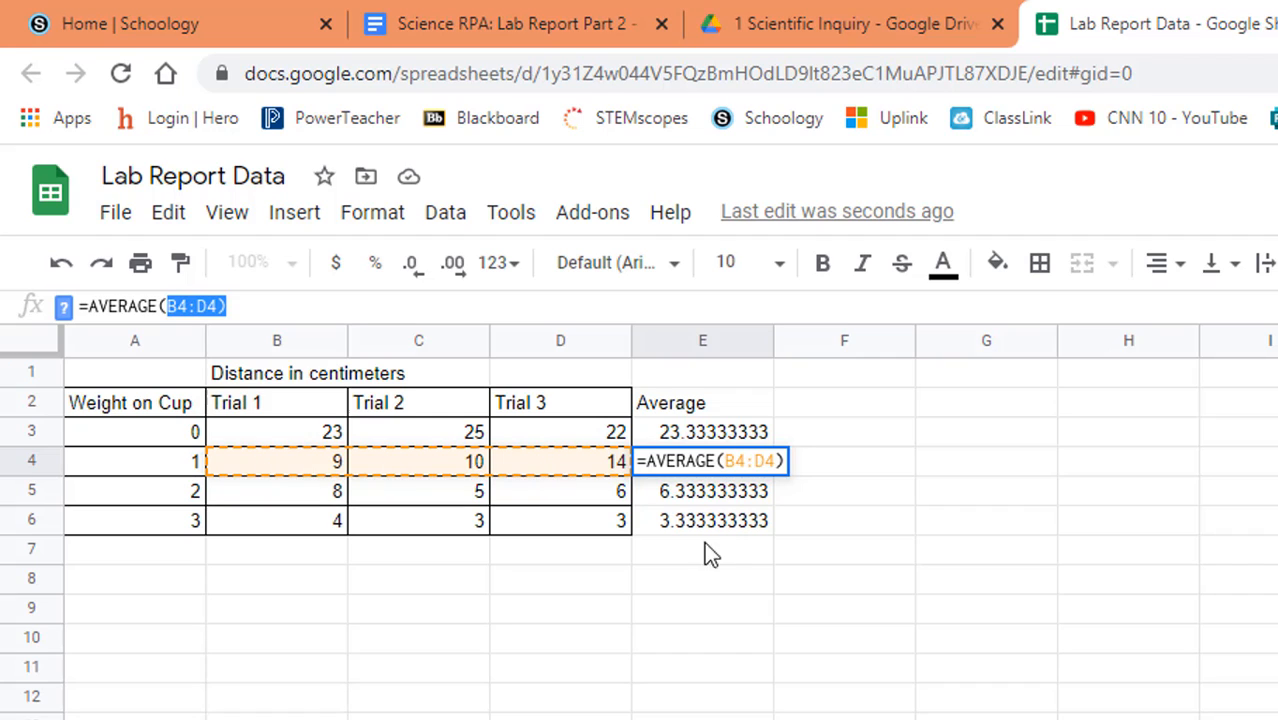
pyautogui.click(736, 548)
pyautogui.click(736, 491)
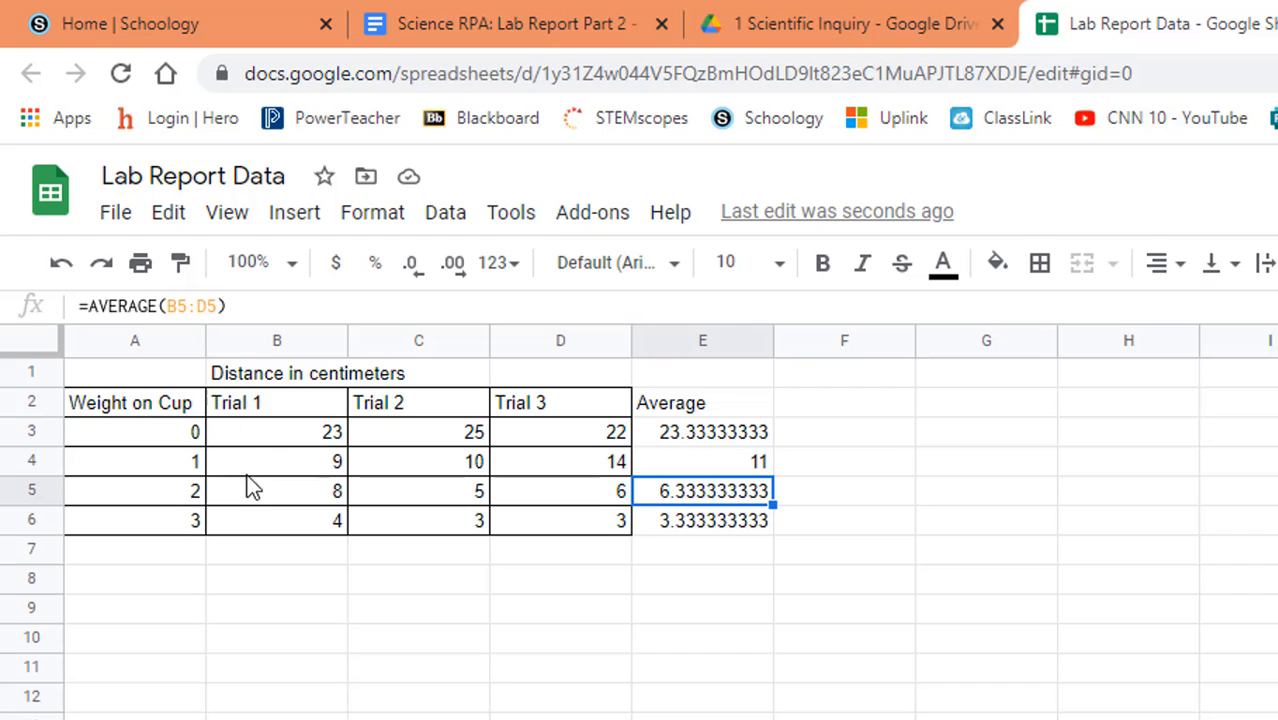
pyautogui.moveTo(252, 500); pyautogui.dragTo(562, 498)
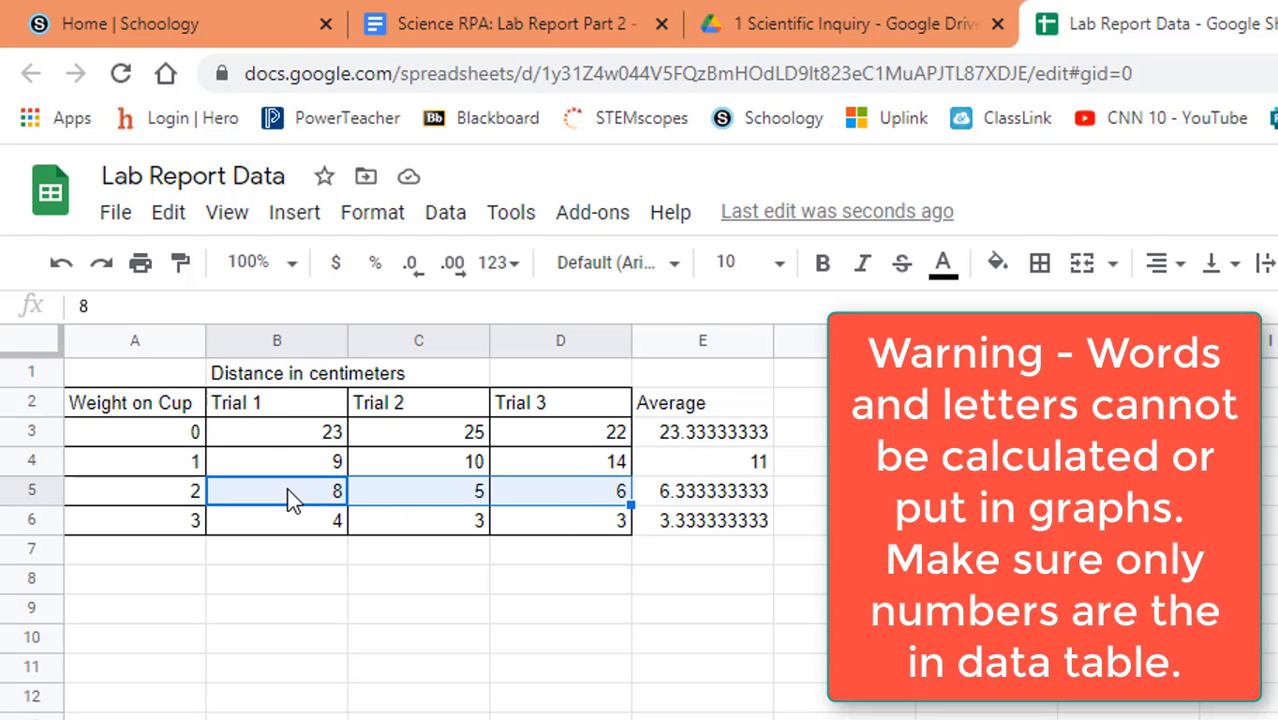
pyautogui.click(698, 552)
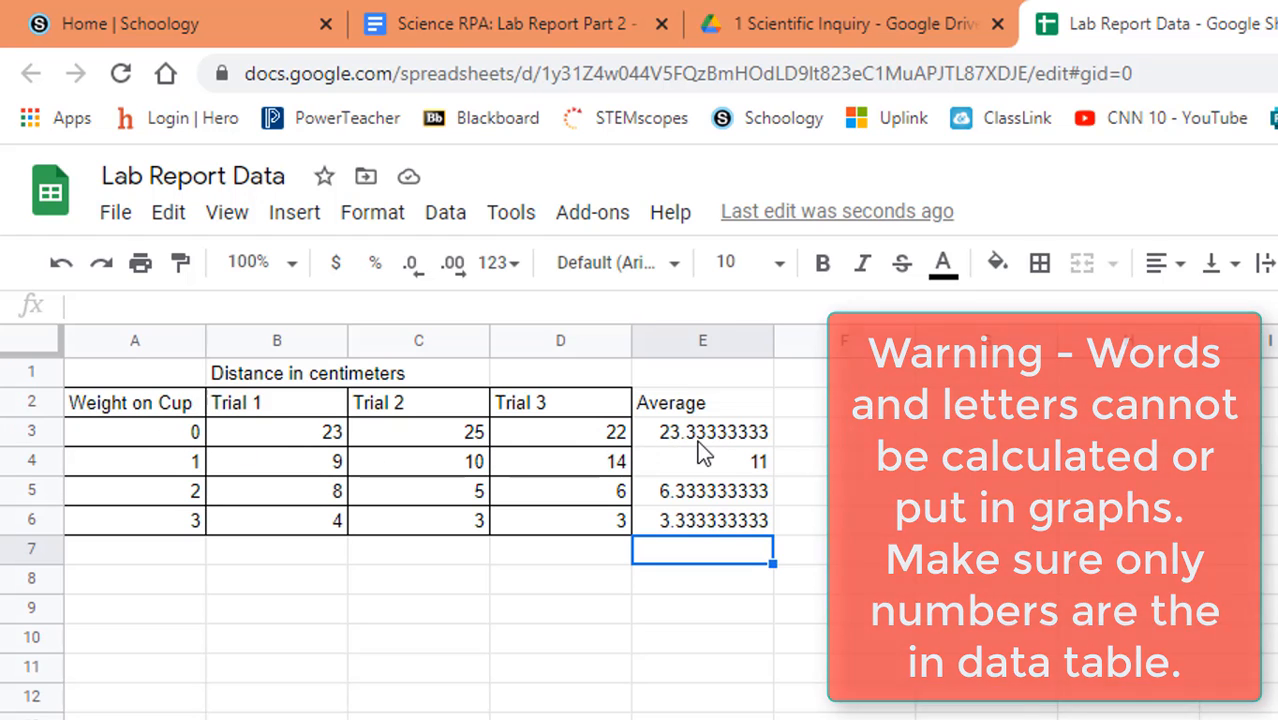
# Reduce the average in E3 to one decimal place.
pyautogui.click(698, 437)
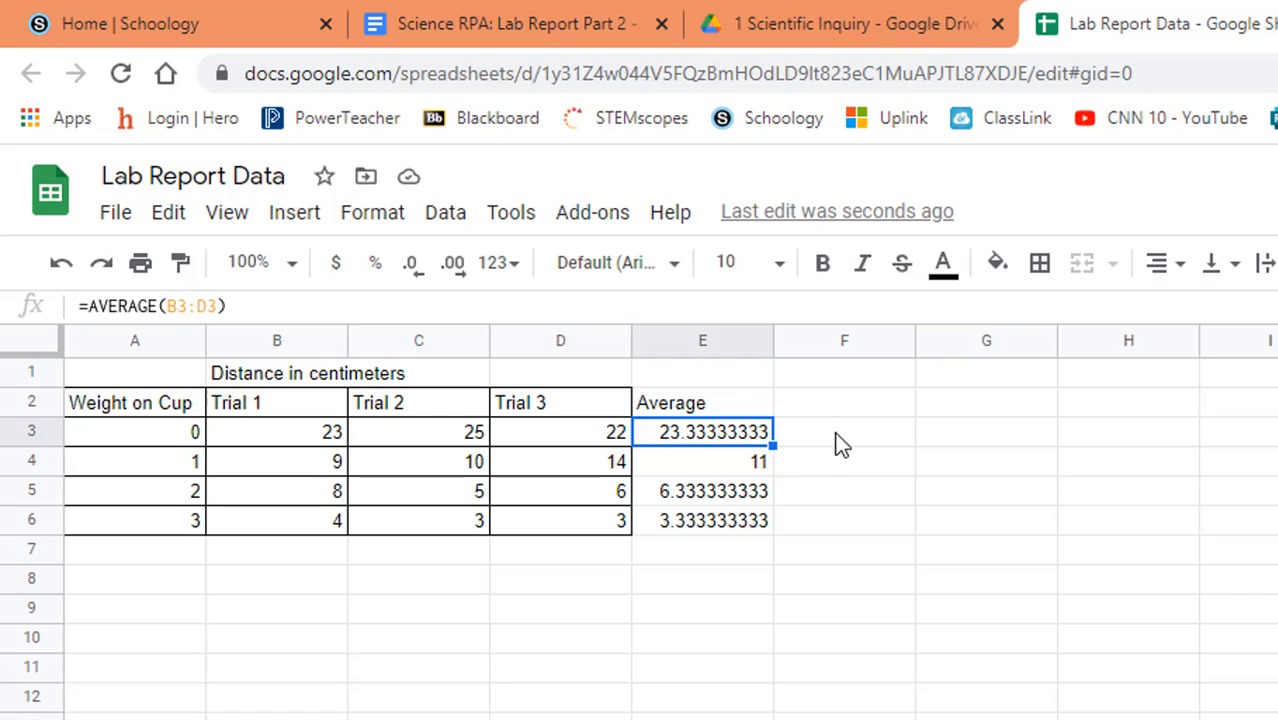
pyautogui.moveTo(465, 228)
pyautogui.mouseDown()
pyautogui.moveTo(428, 294)
pyautogui.moveTo(490, 245)
pyautogui.mouseUp()
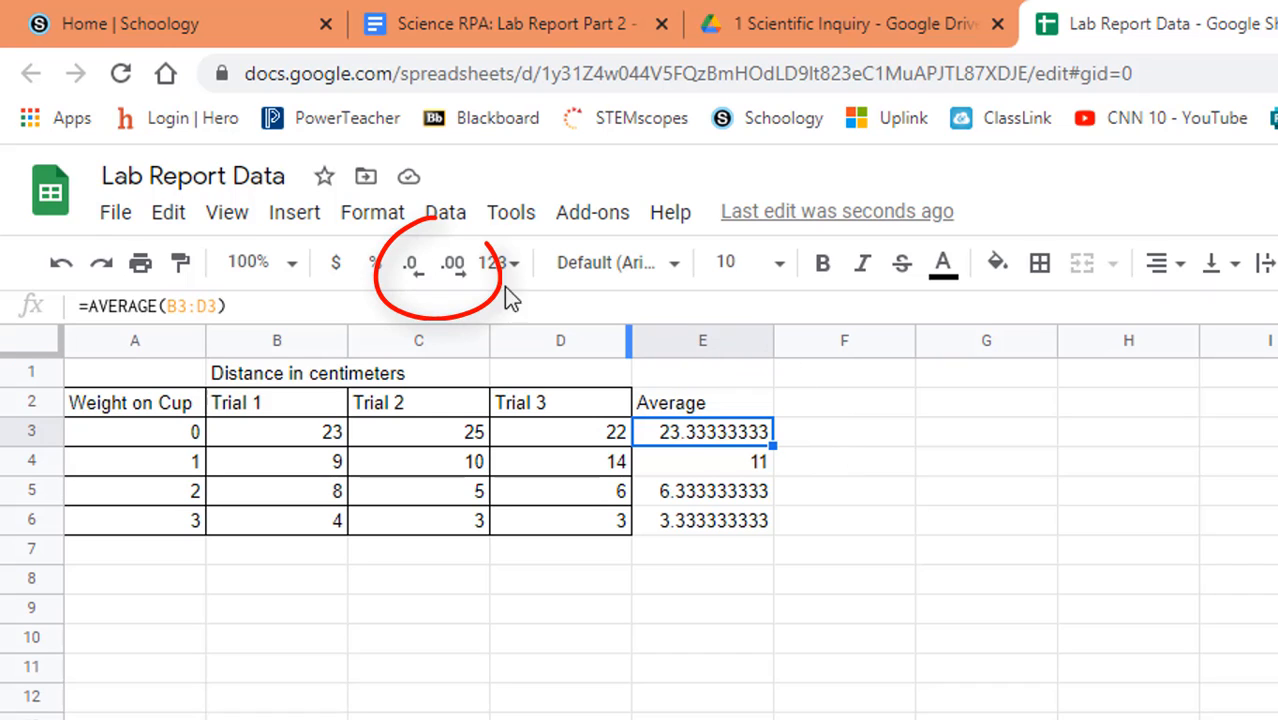
pyautogui.click(414, 276)
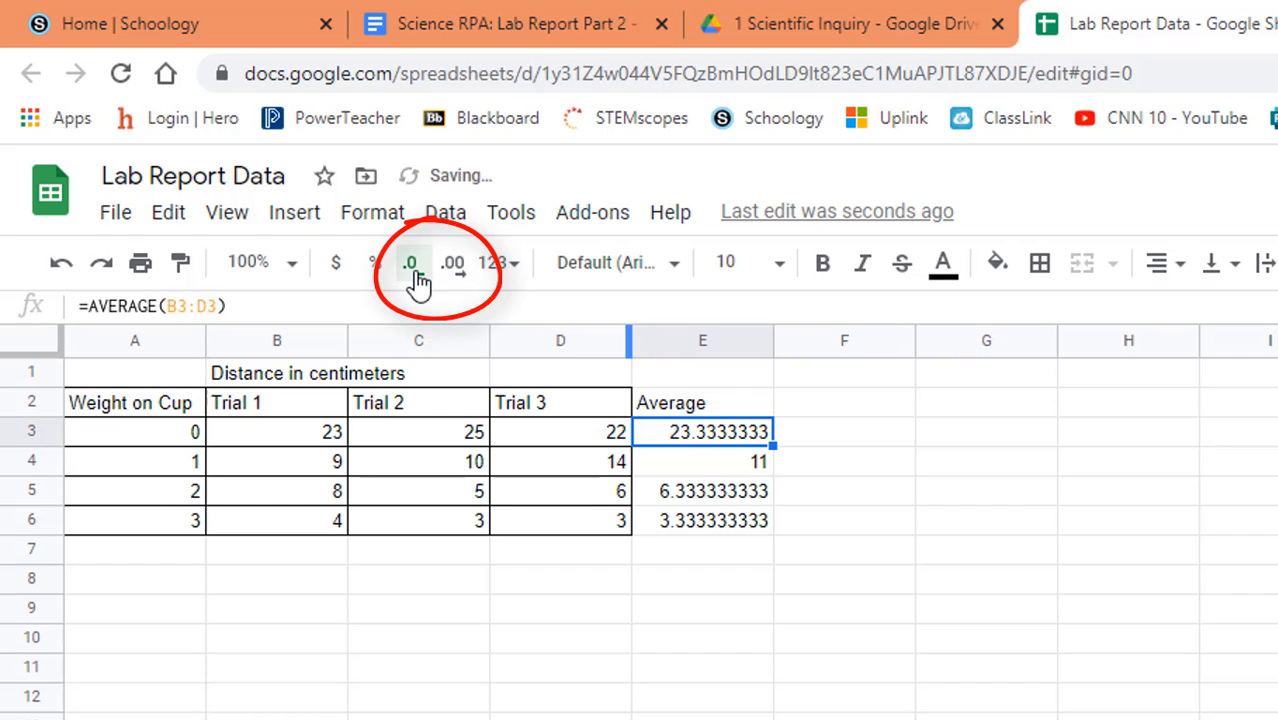
pyautogui.click(414, 276)
pyautogui.click(414, 276)
pyautogui.click(414, 276)
pyautogui.click(414, 276)
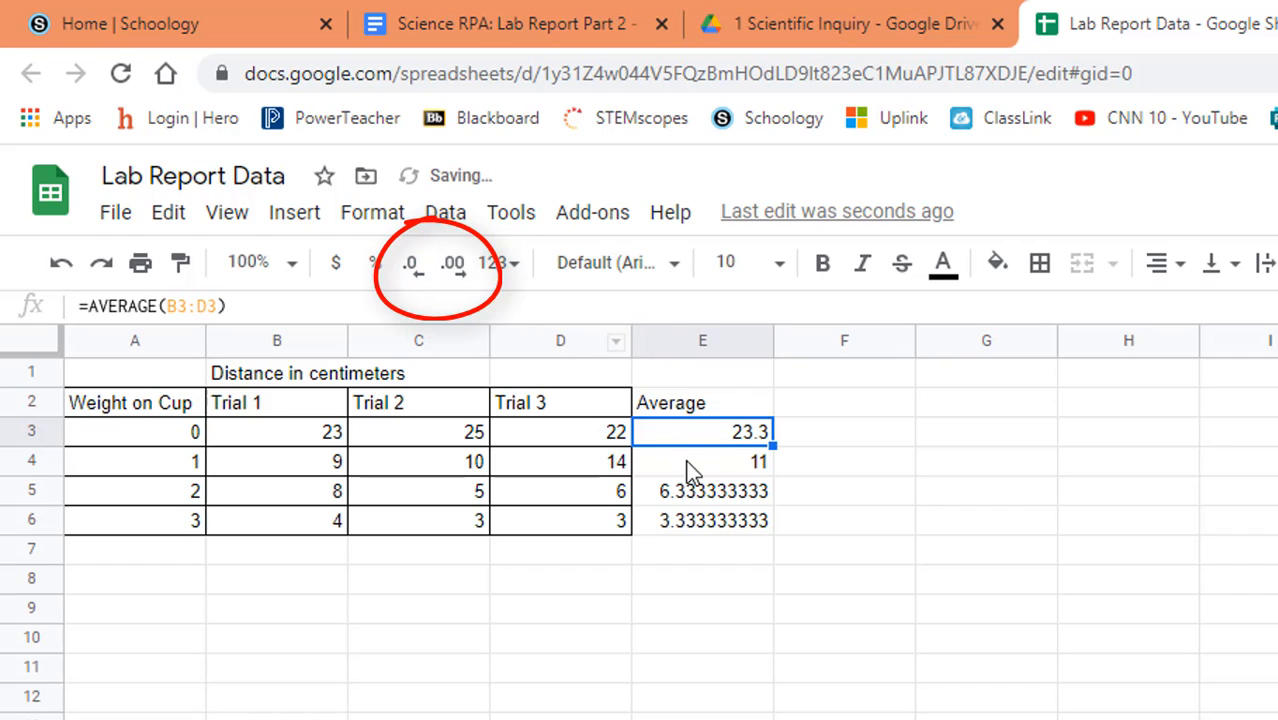
# Reduce the average for weight 2 in E5 to one decimal place.
pyautogui.click(716, 501)
pyautogui.click(414, 285)
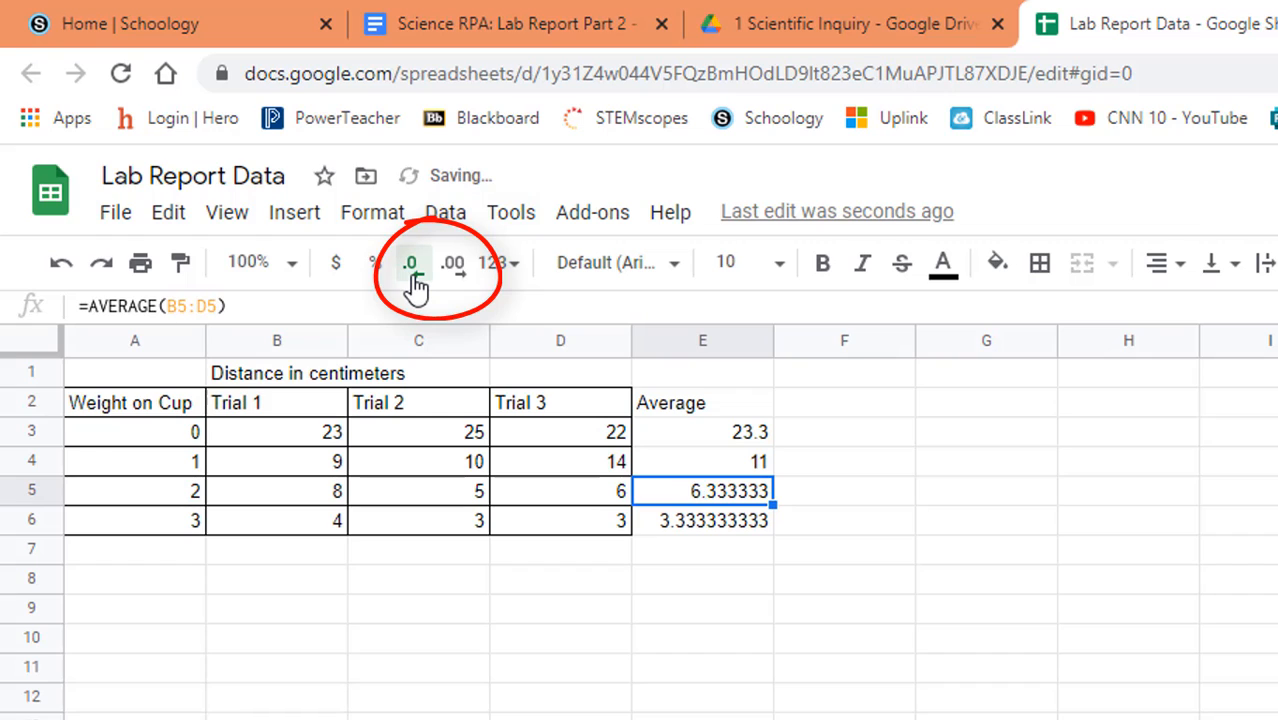
pyautogui.click(414, 285)
pyautogui.click(414, 285)
pyautogui.click(414, 285)
pyautogui.click(414, 285)
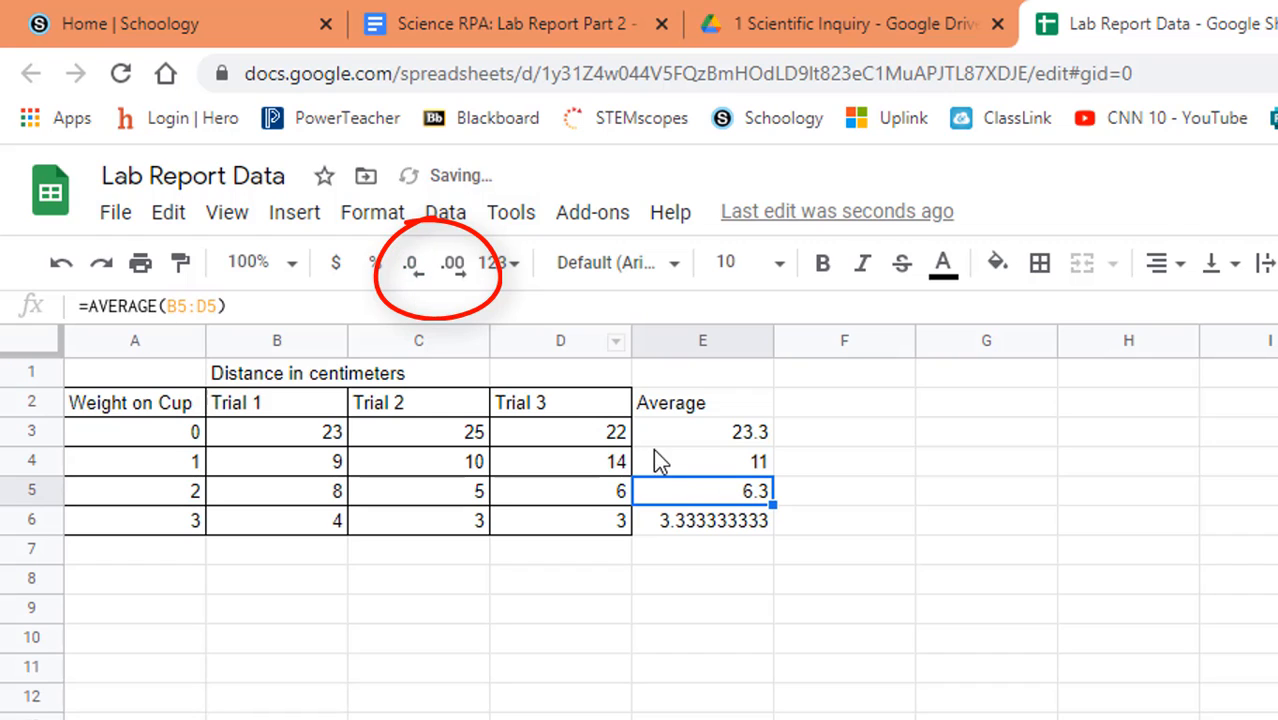
# Reduce the average for weight 3 in E6 to one decimal place.
pyautogui.click(725, 525)
pyautogui.click(422, 276)
pyautogui.click(422, 276)
pyautogui.click(422, 276)
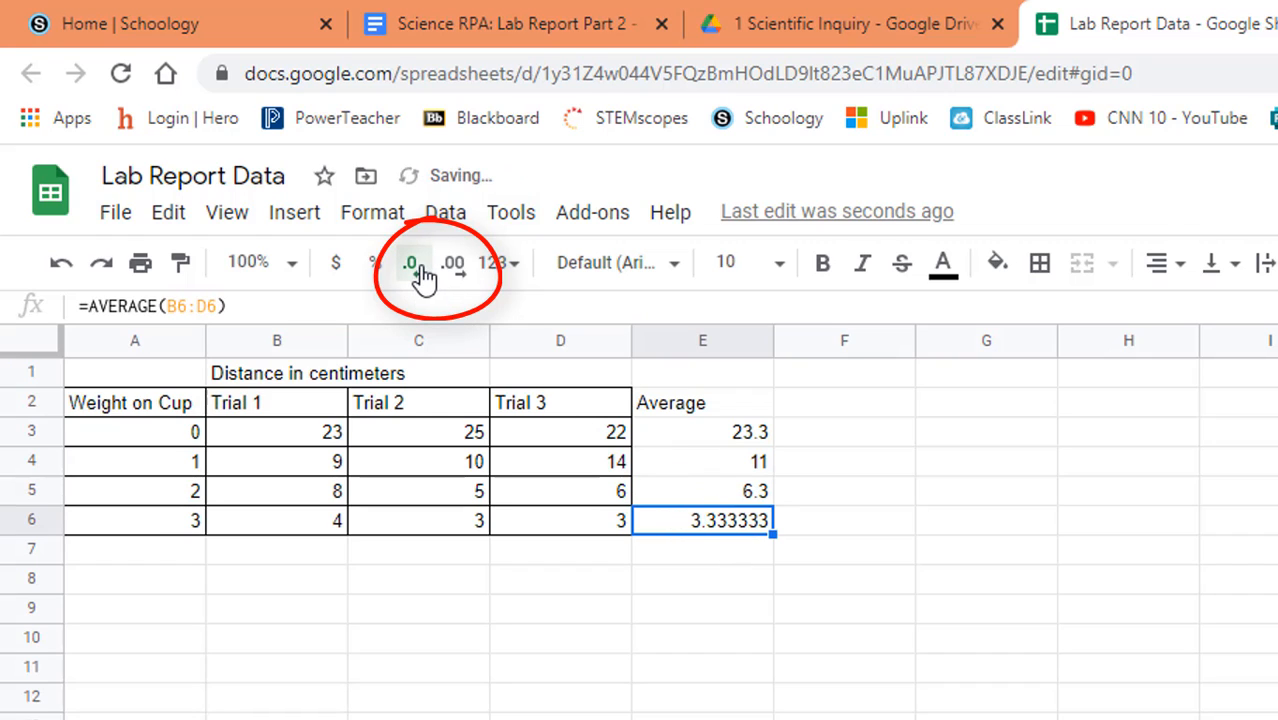
pyautogui.click(422, 276)
pyautogui.click(422, 276)
pyautogui.click(422, 276)
pyautogui.click(422, 276)
pyautogui.click(422, 276)
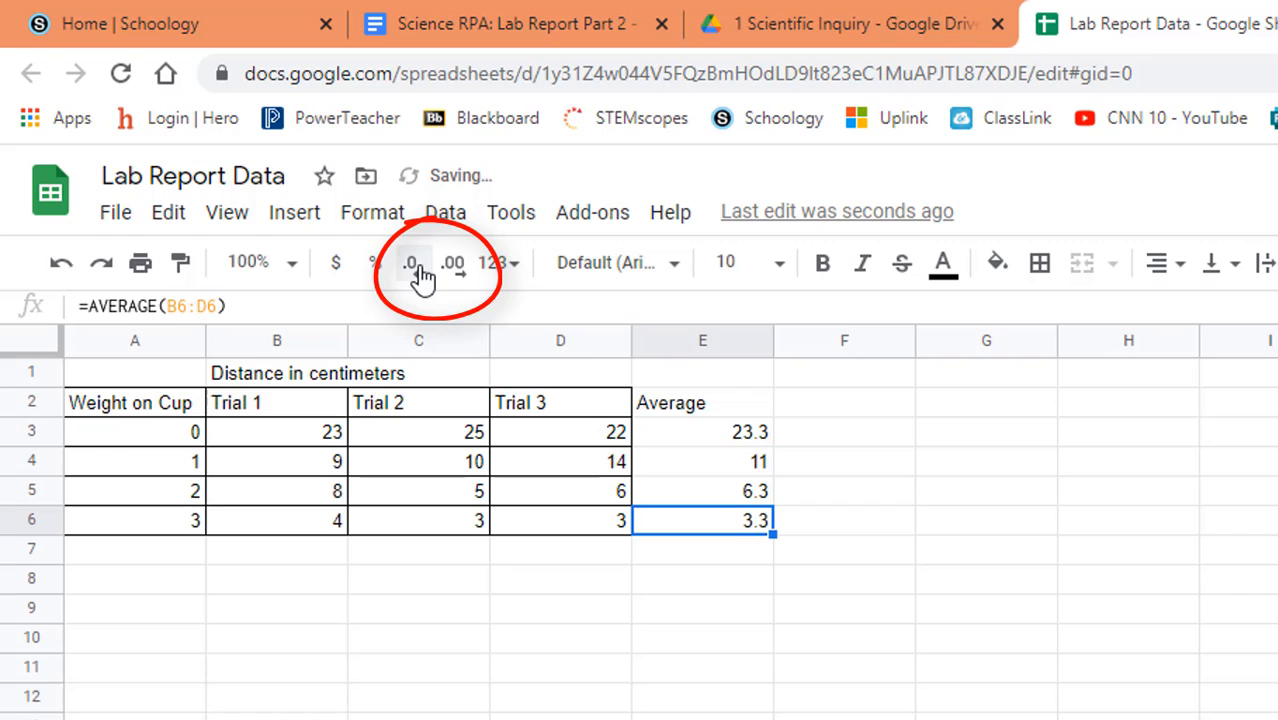
# Extend the average for weight 1 in E4 to one decimal place, and select the averages in E3:E6.
pyautogui.click(734, 470)
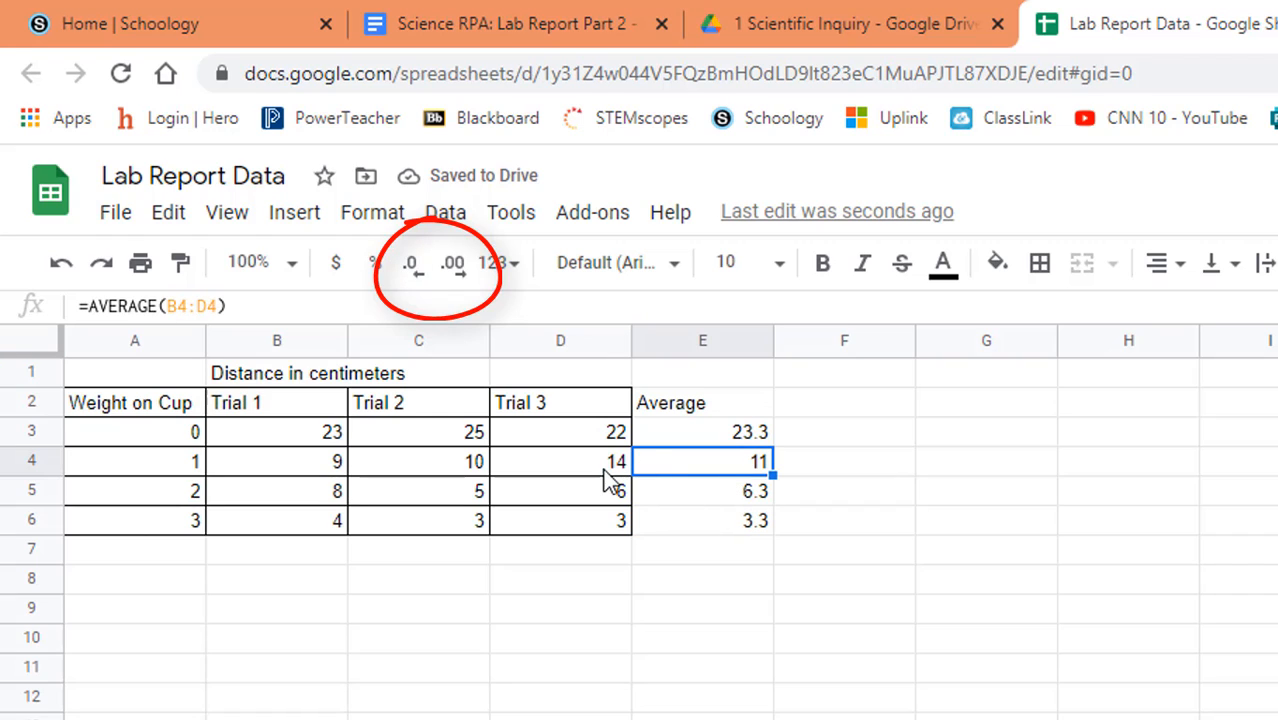
pyautogui.click(452, 268)
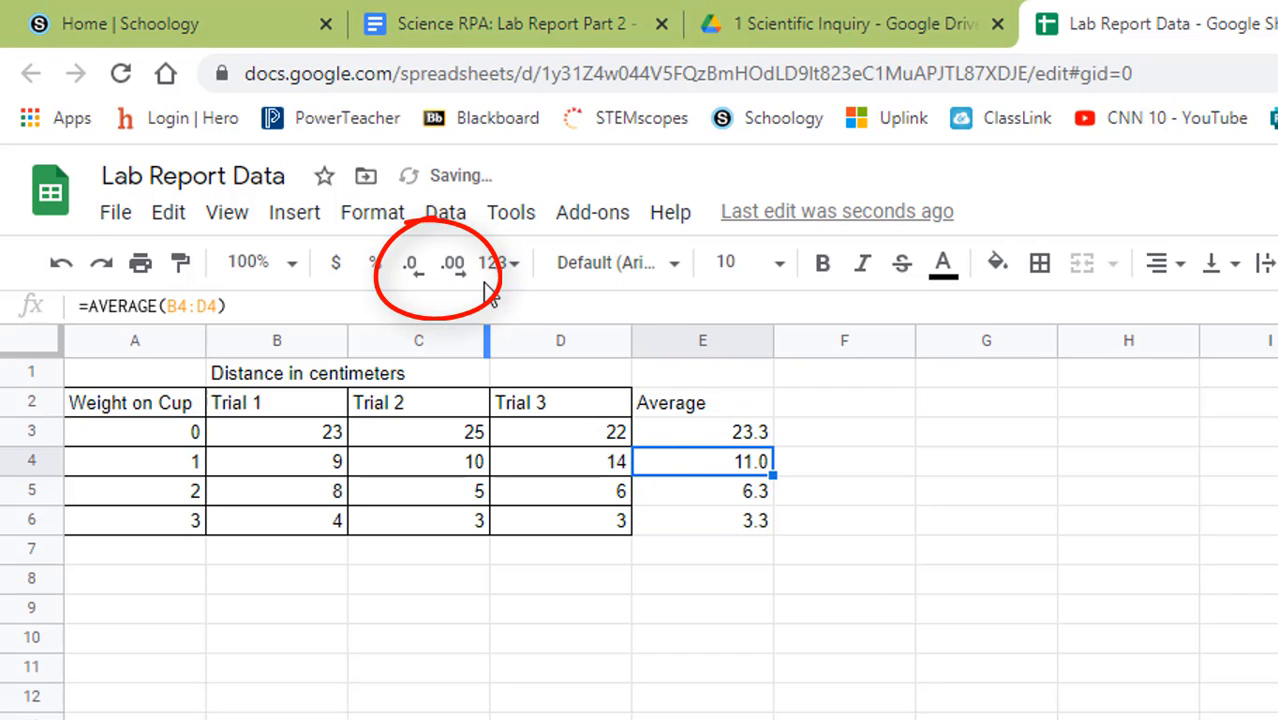
pyautogui.click(723, 591)
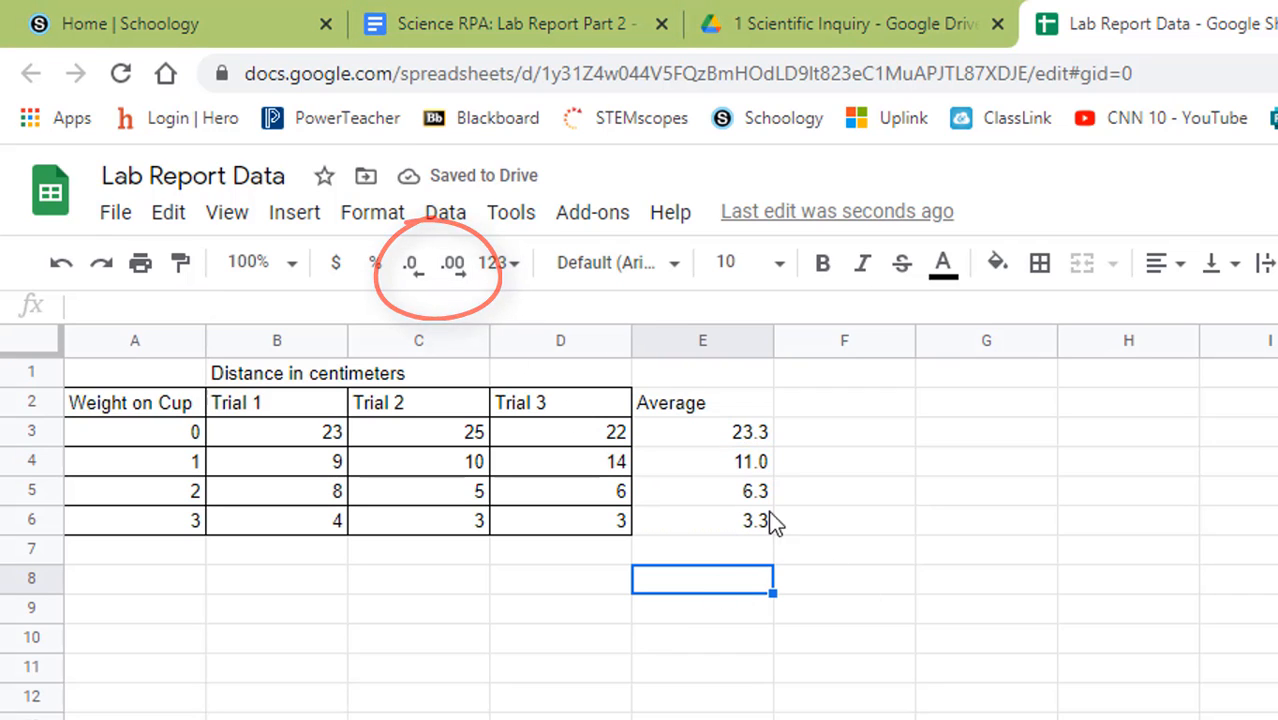
pyautogui.moveTo(745, 437); pyautogui.dragTo(781, 543)
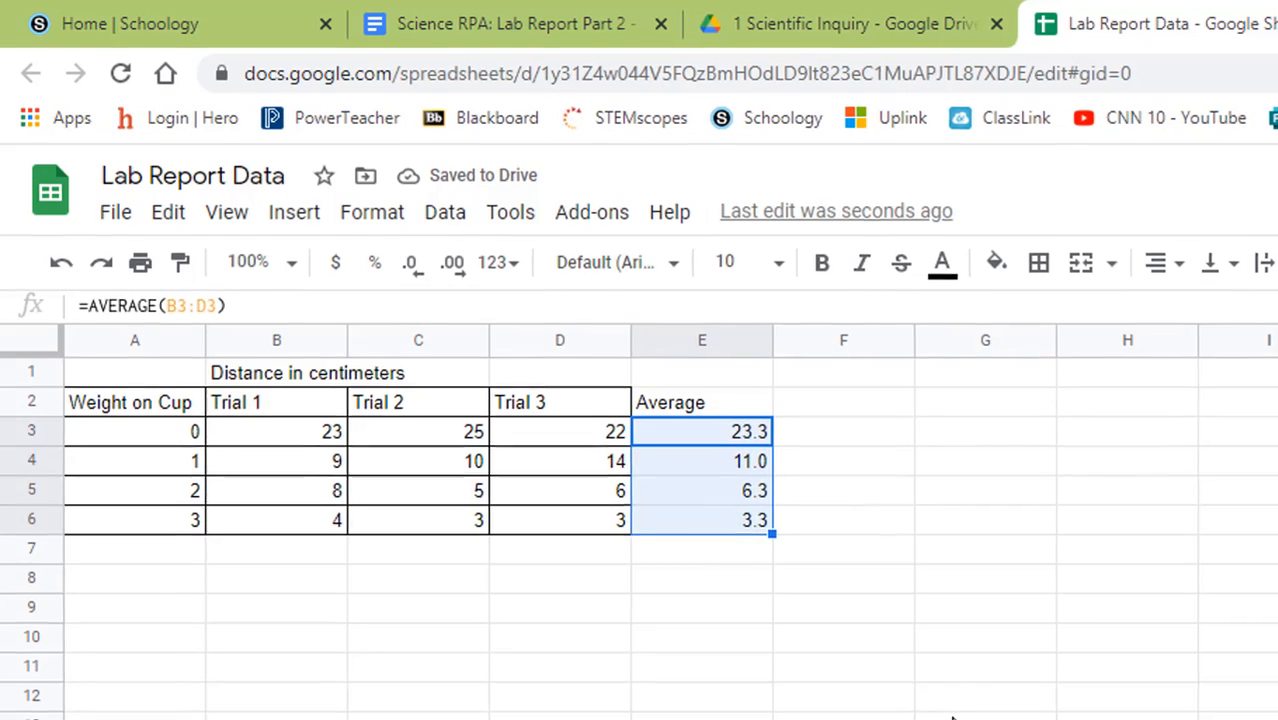
# Insert a chart of the trial data in A1:D6 and set its type to a column chart.
pyautogui.click(864, 662)
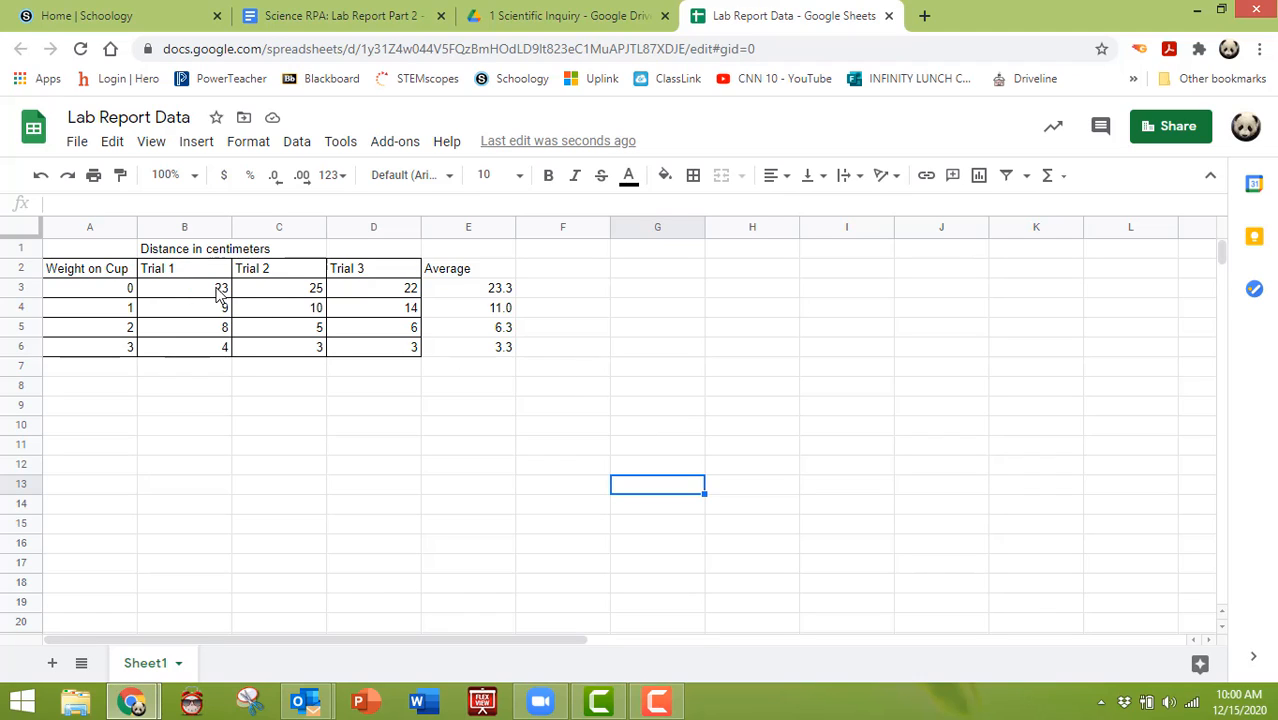
pyautogui.moveTo(93, 255); pyautogui.dragTo(370, 360)
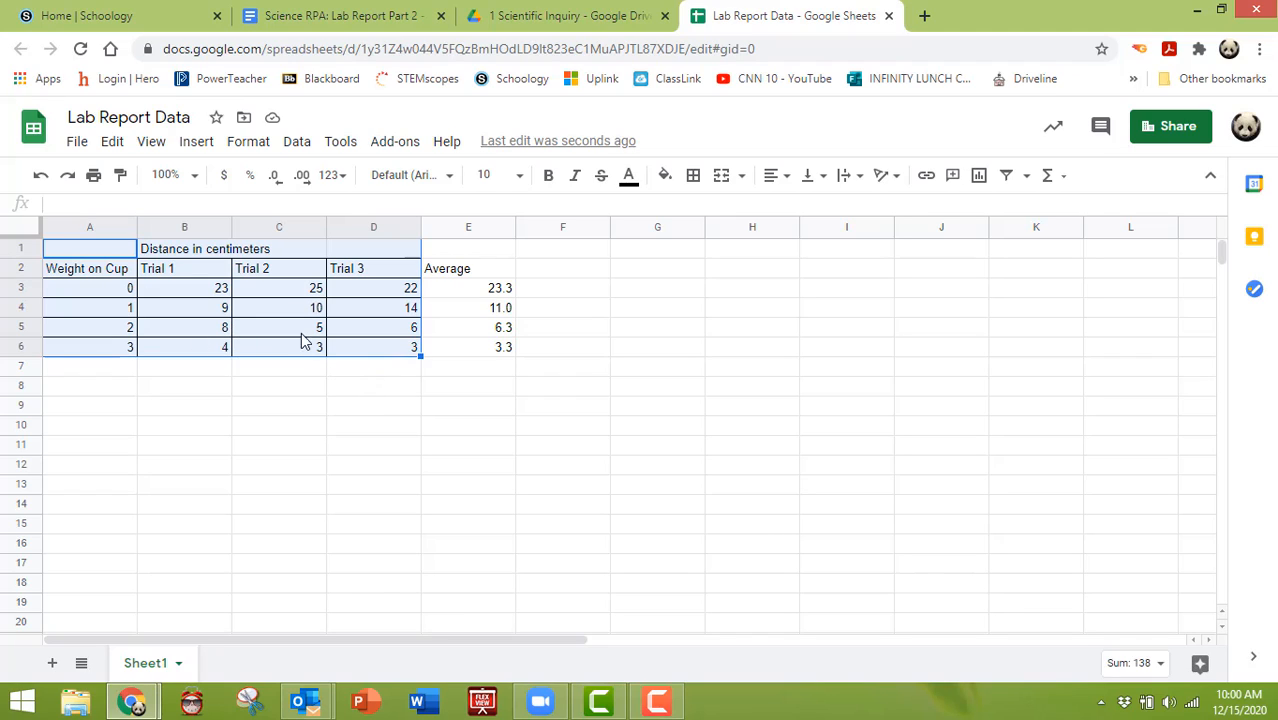
pyautogui.click(980, 186)
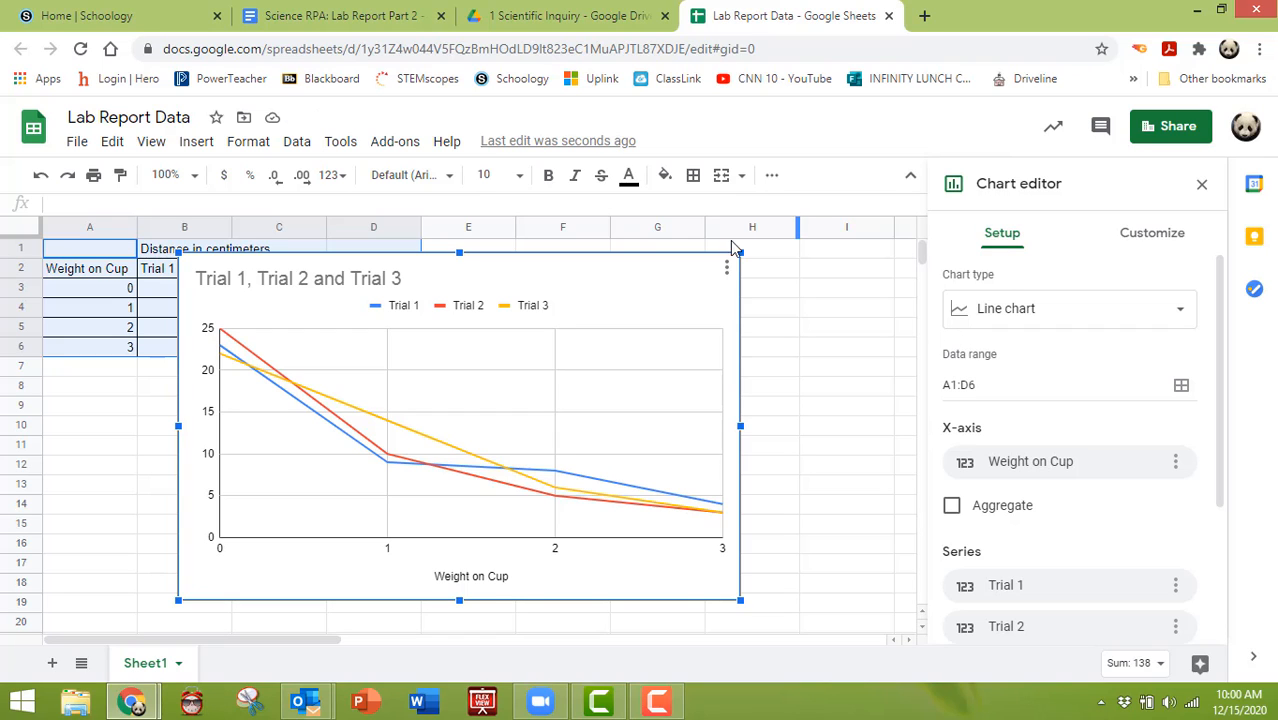
pyautogui.moveTo(632, 280); pyautogui.dragTo(713, 276)
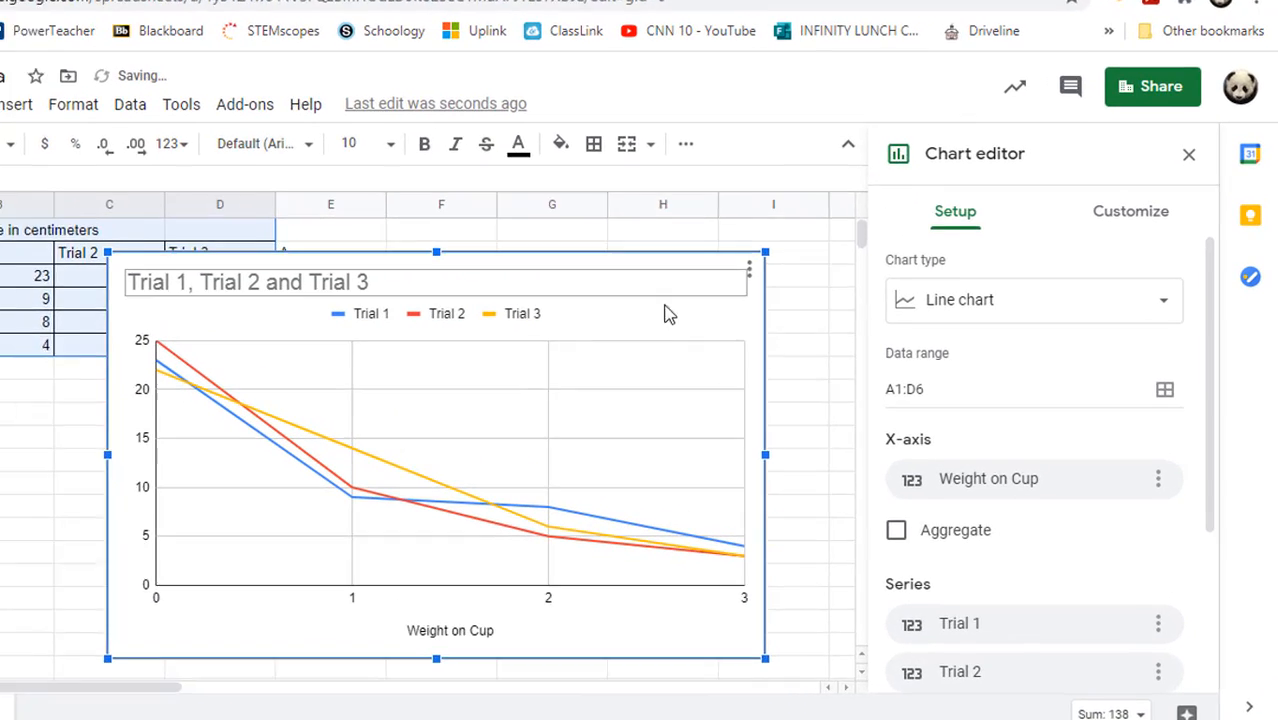
pyautogui.click(989, 319)
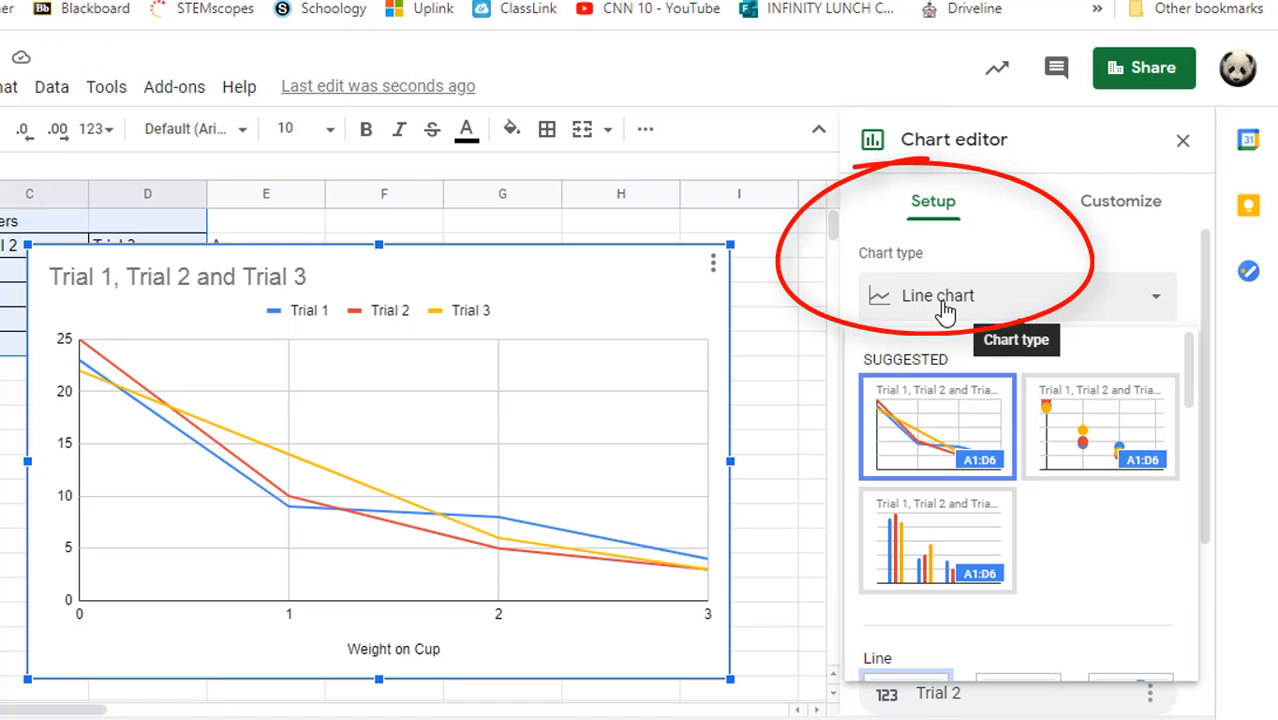
pyautogui.click(943, 560)
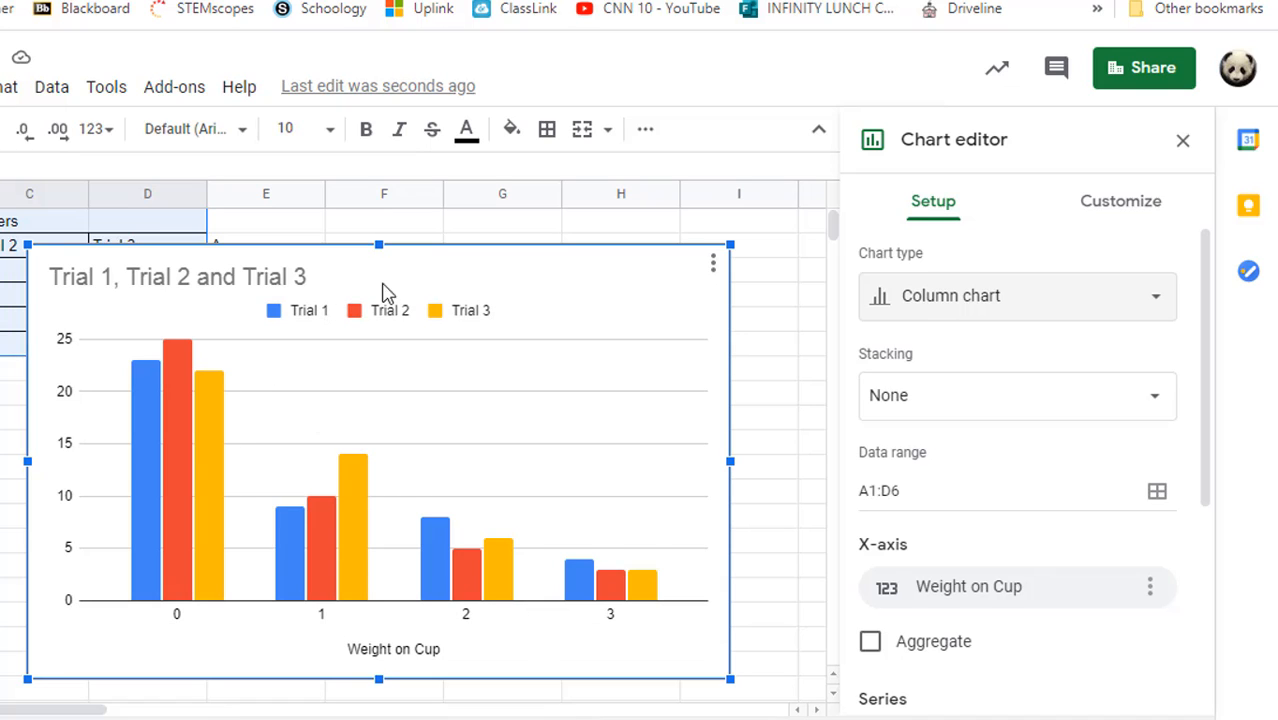
pyautogui.click(188, 288)
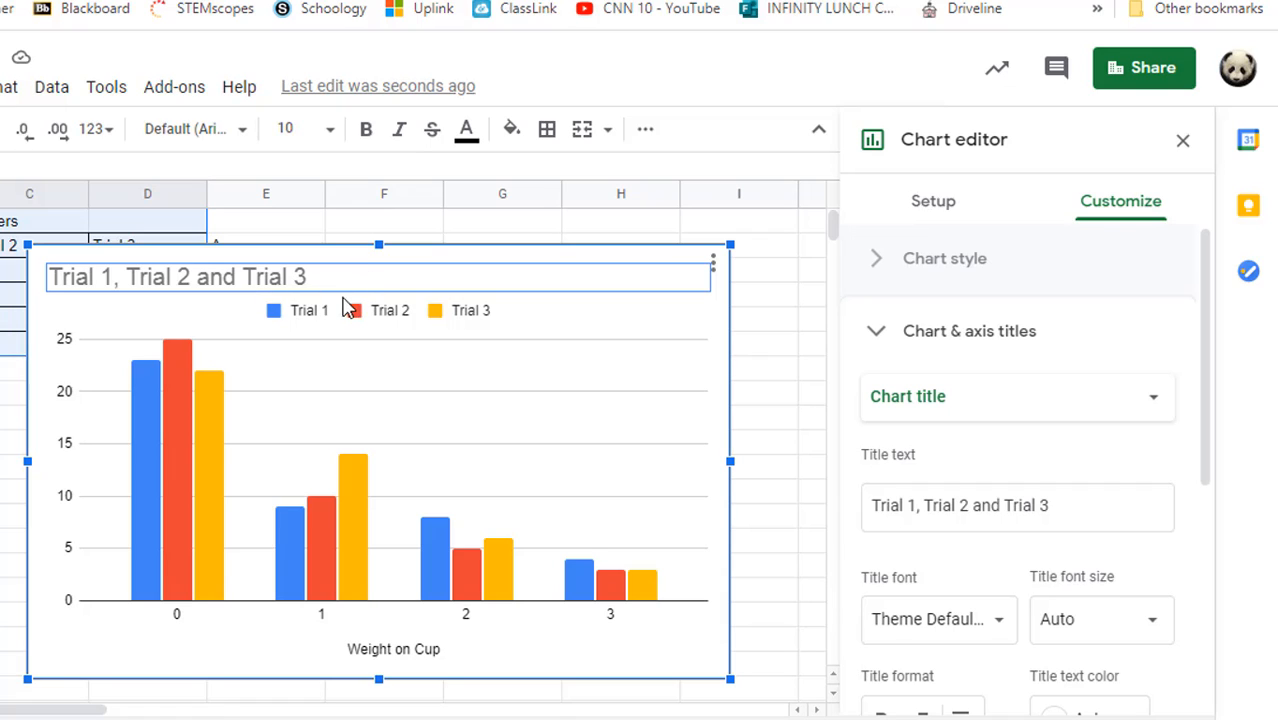
pyautogui.click(332, 278)
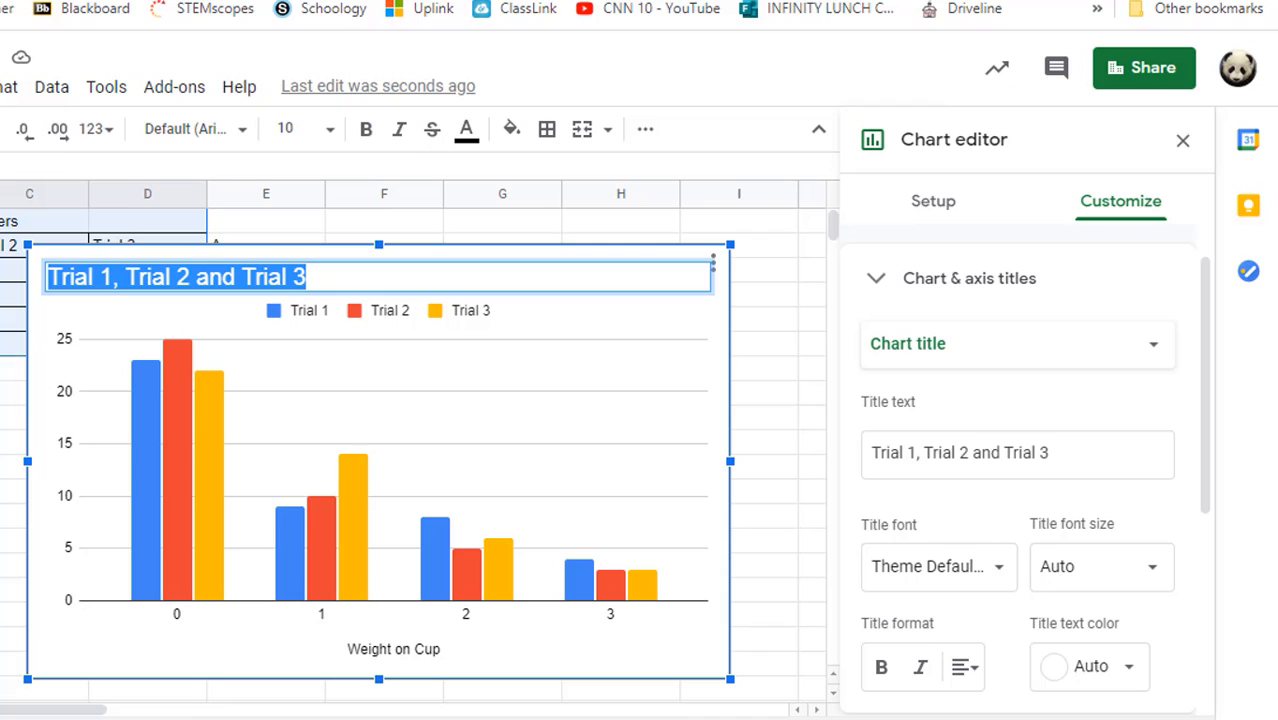
pyautogui.click(12, 394)
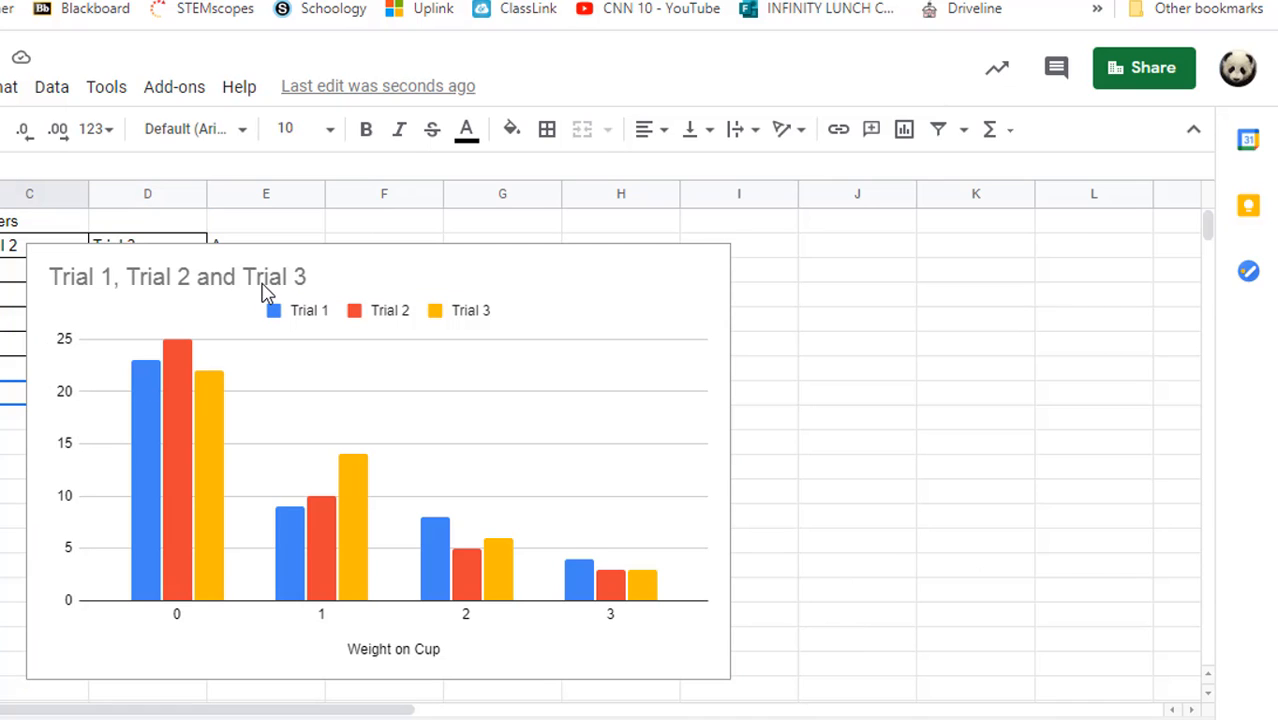
# Change the trial chart's title to "Newton's 2nd Law Lab".
pyautogui.click(265, 288)
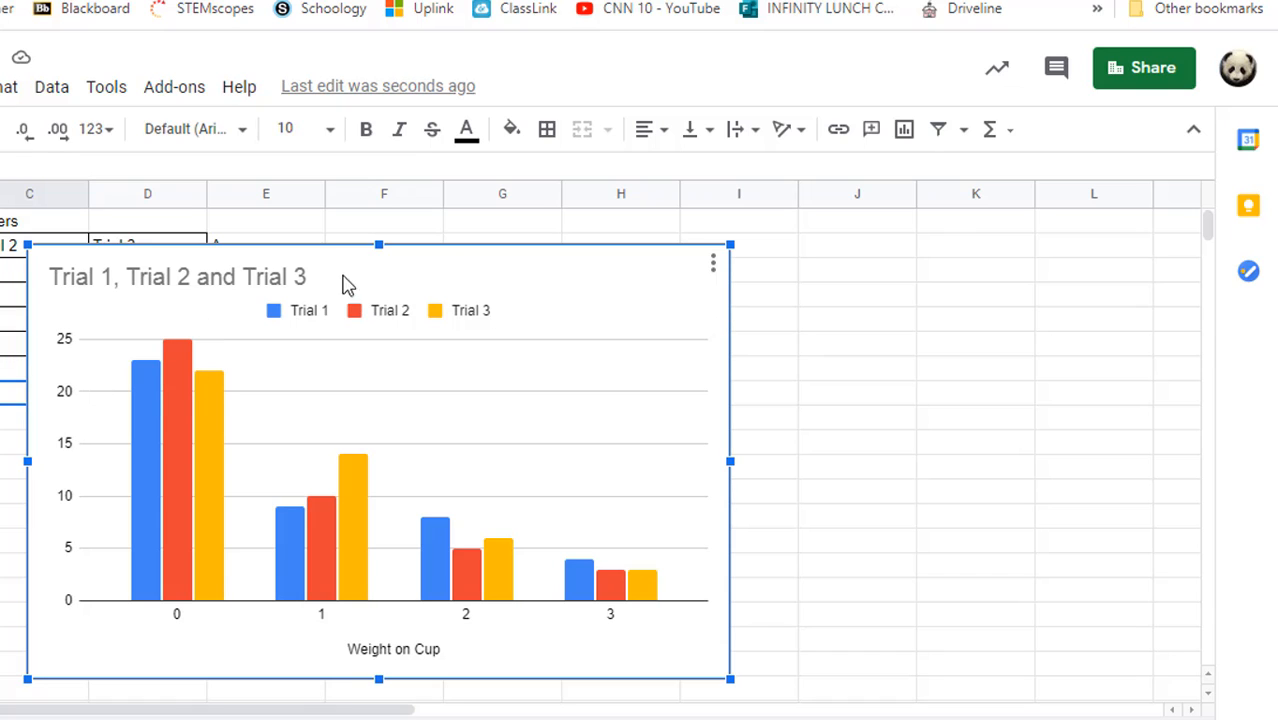
pyautogui.click(713, 268)
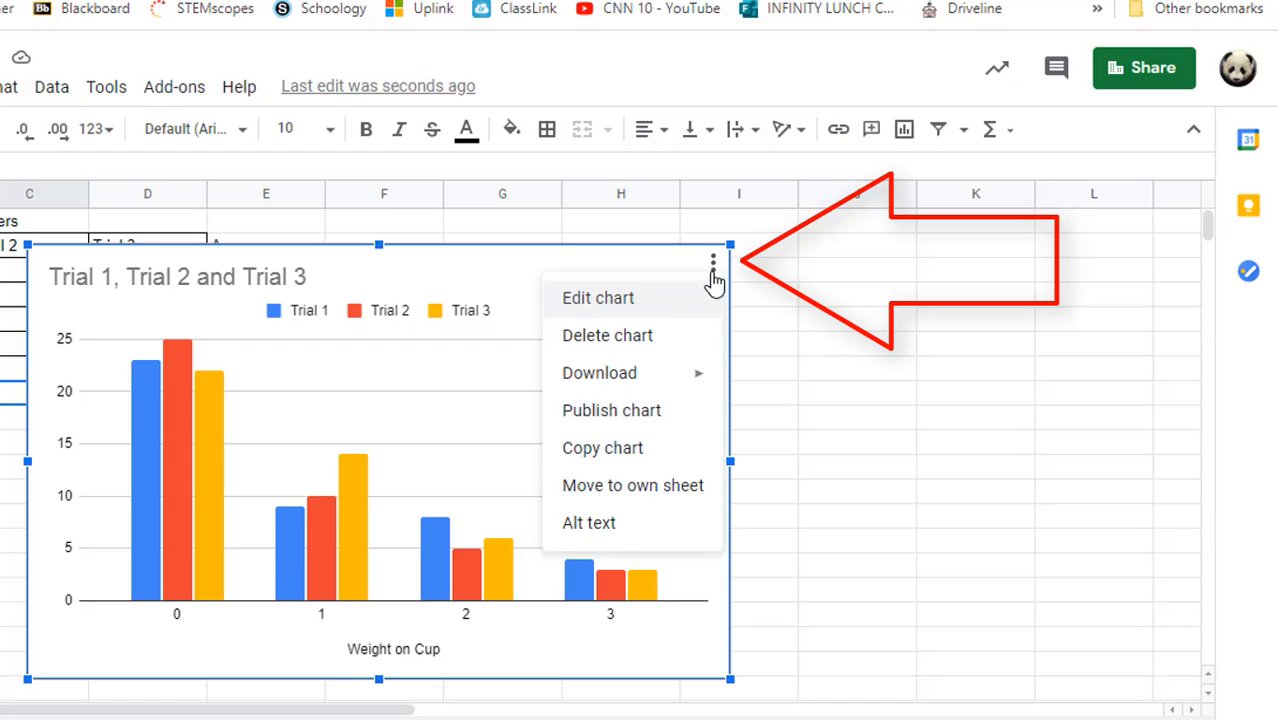
pyautogui.click(618, 303)
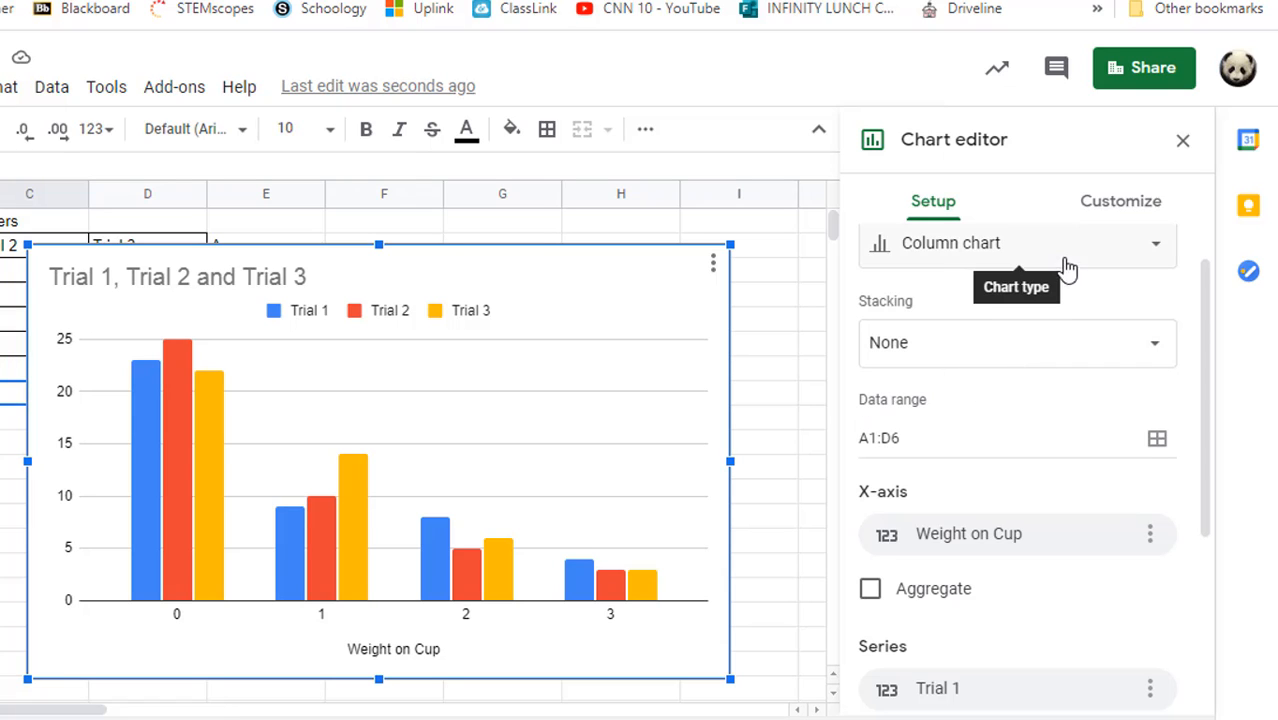
pyautogui.click(1110, 214)
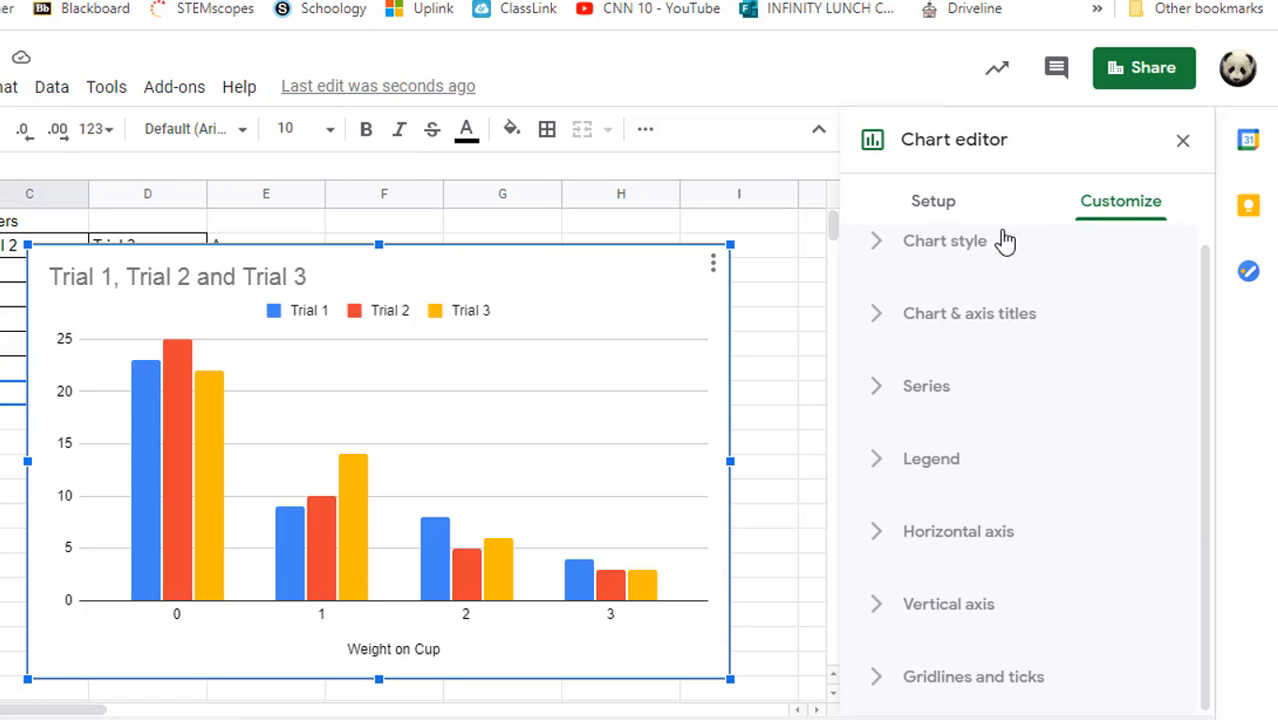
pyautogui.click(975, 325)
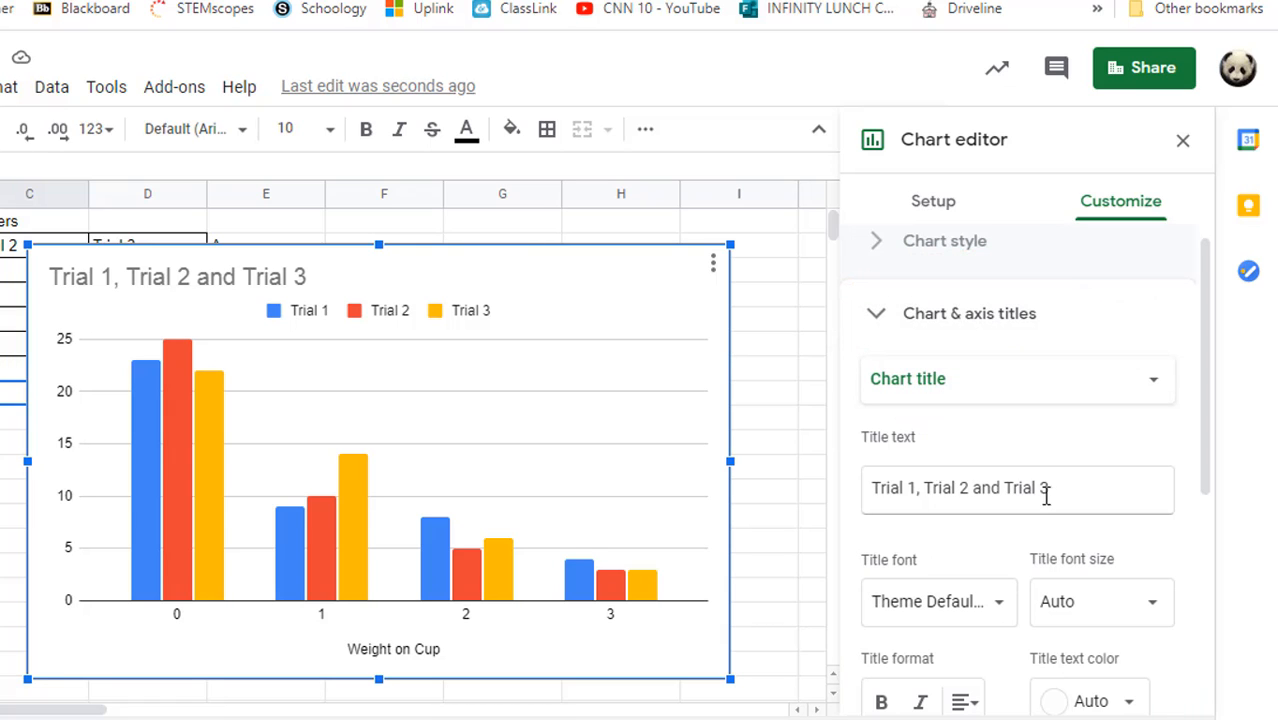
pyautogui.moveTo(1062, 491); pyautogui.dragTo(856, 497)
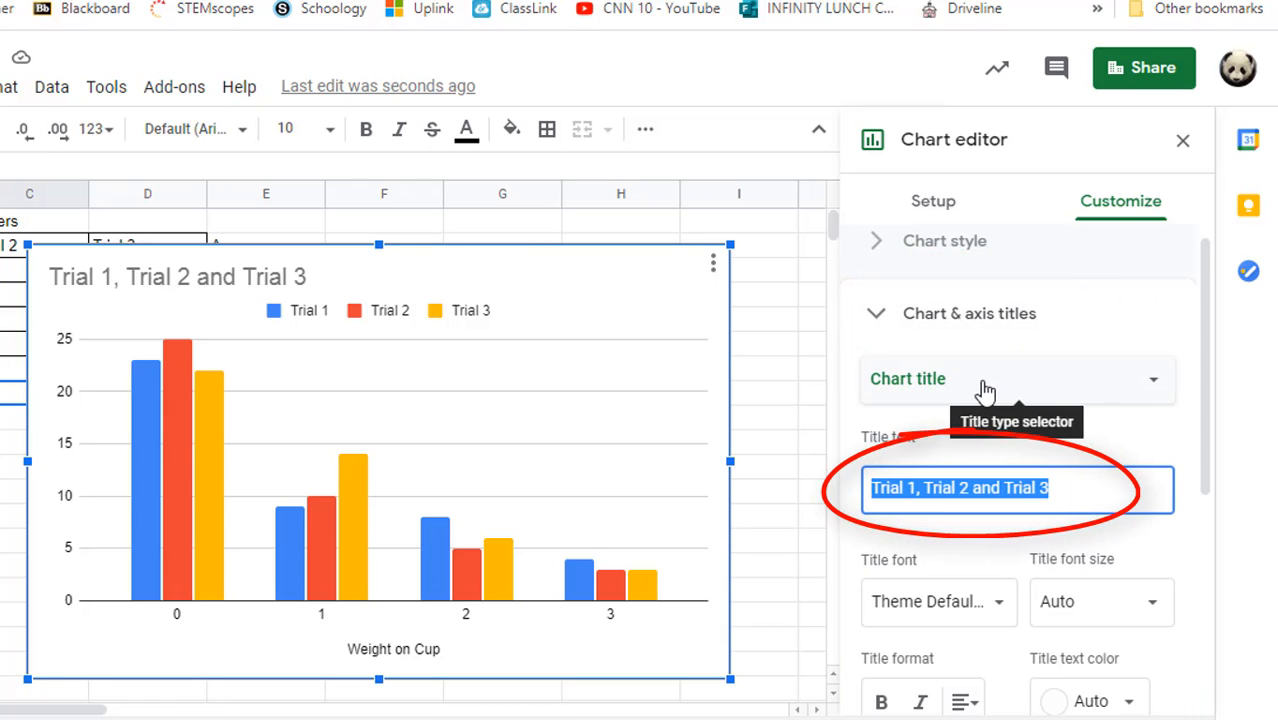
pyautogui.write("Newton's 2nd Law Lab")
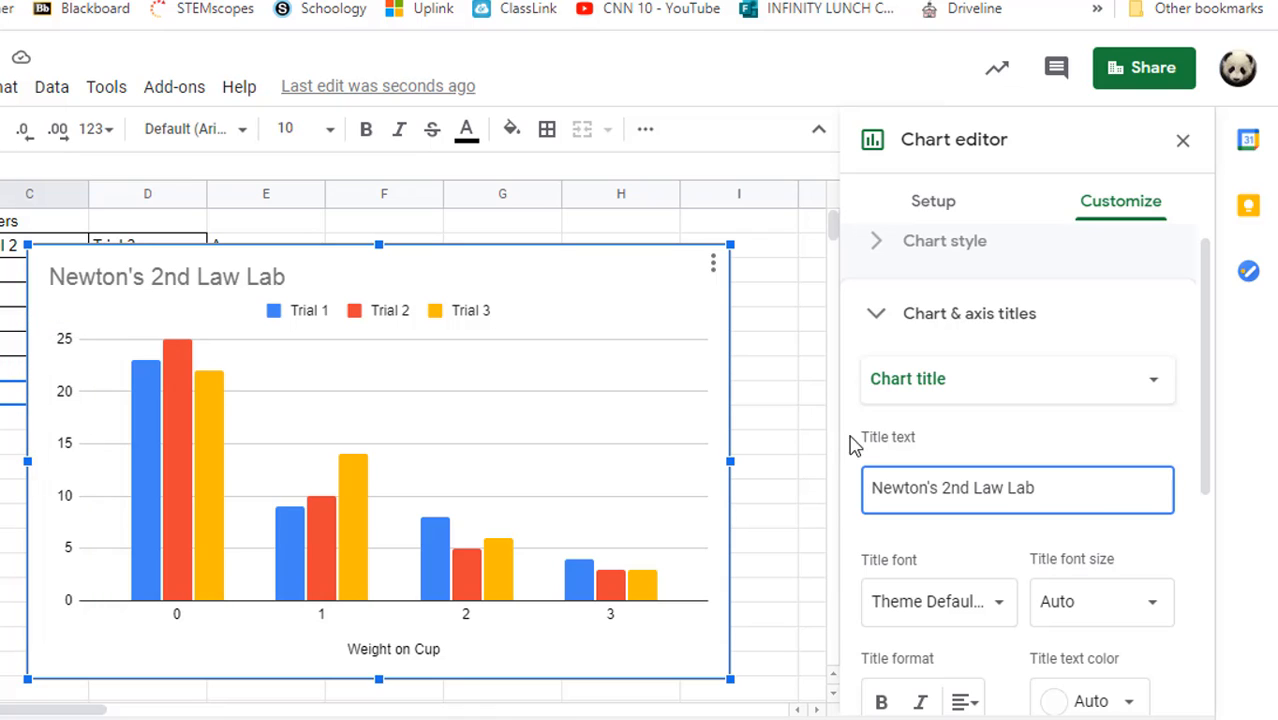
# Add the vertical axis title "Distance in cm" to the Newton's 2nd Law Lab chart and leave the chart editor.
pyautogui.click(937, 390)
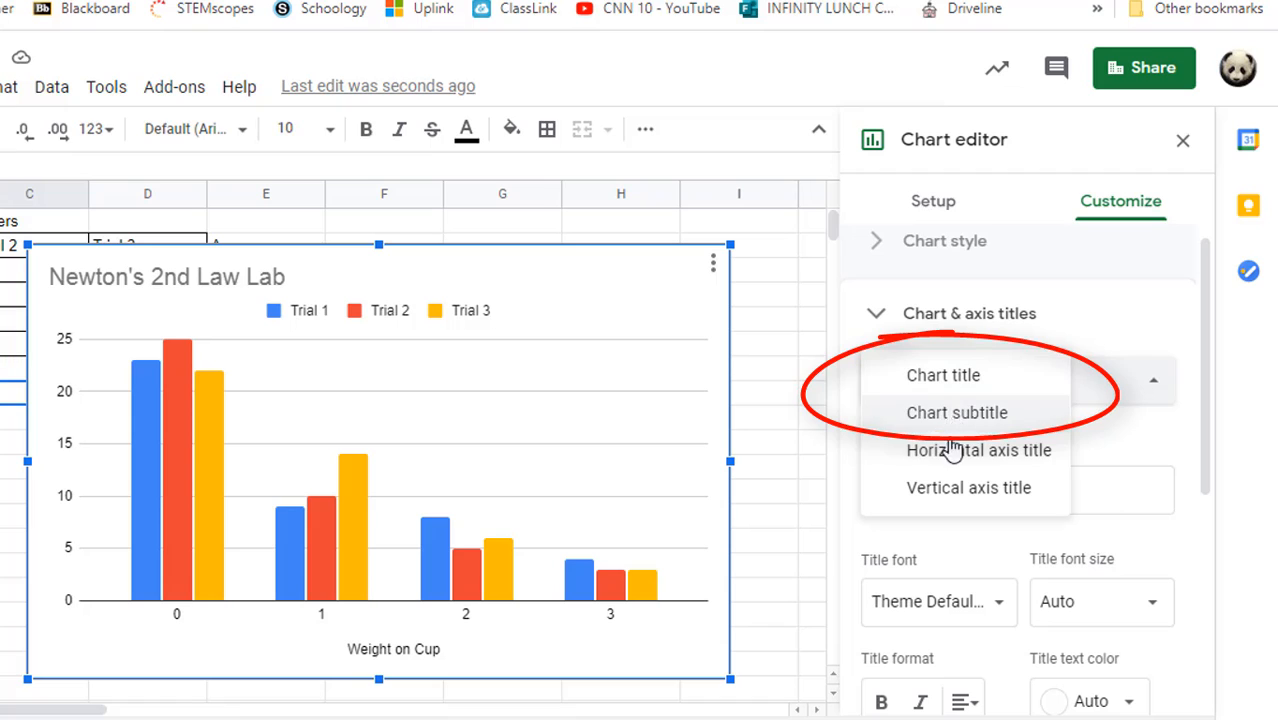
pyautogui.click(955, 490)
pyautogui.click(952, 485)
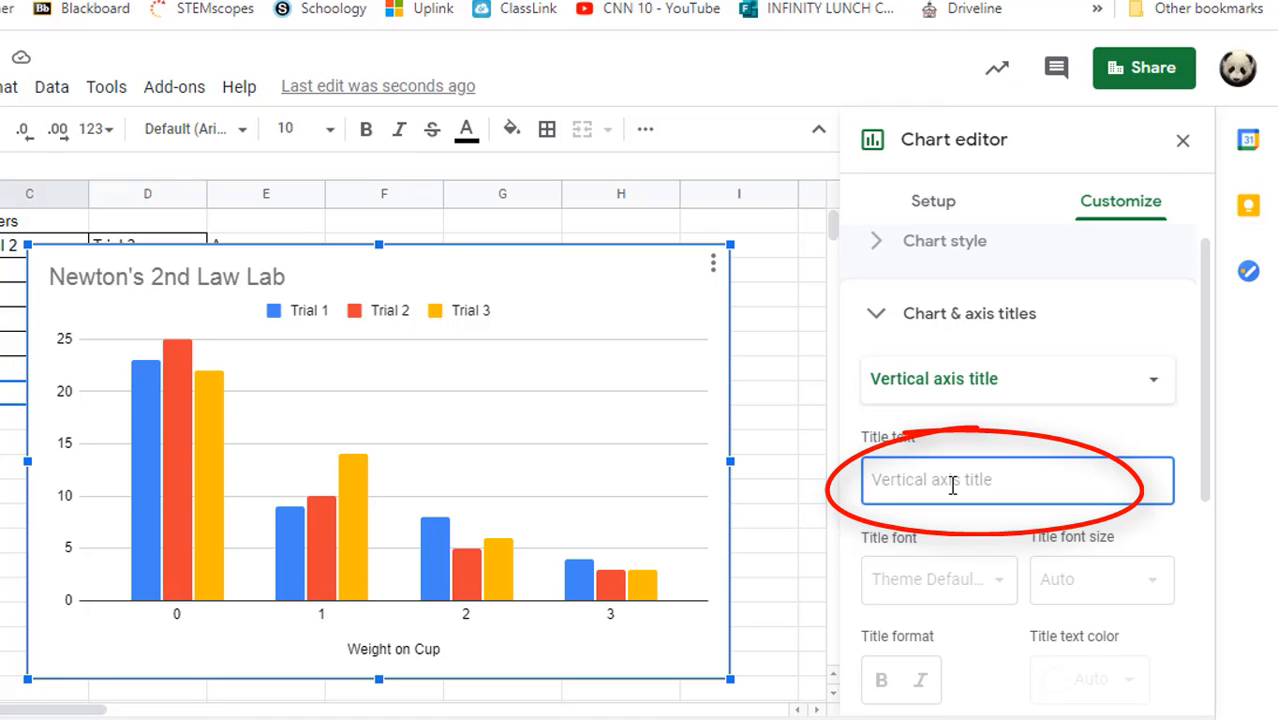
pyautogui.write('Distance in')
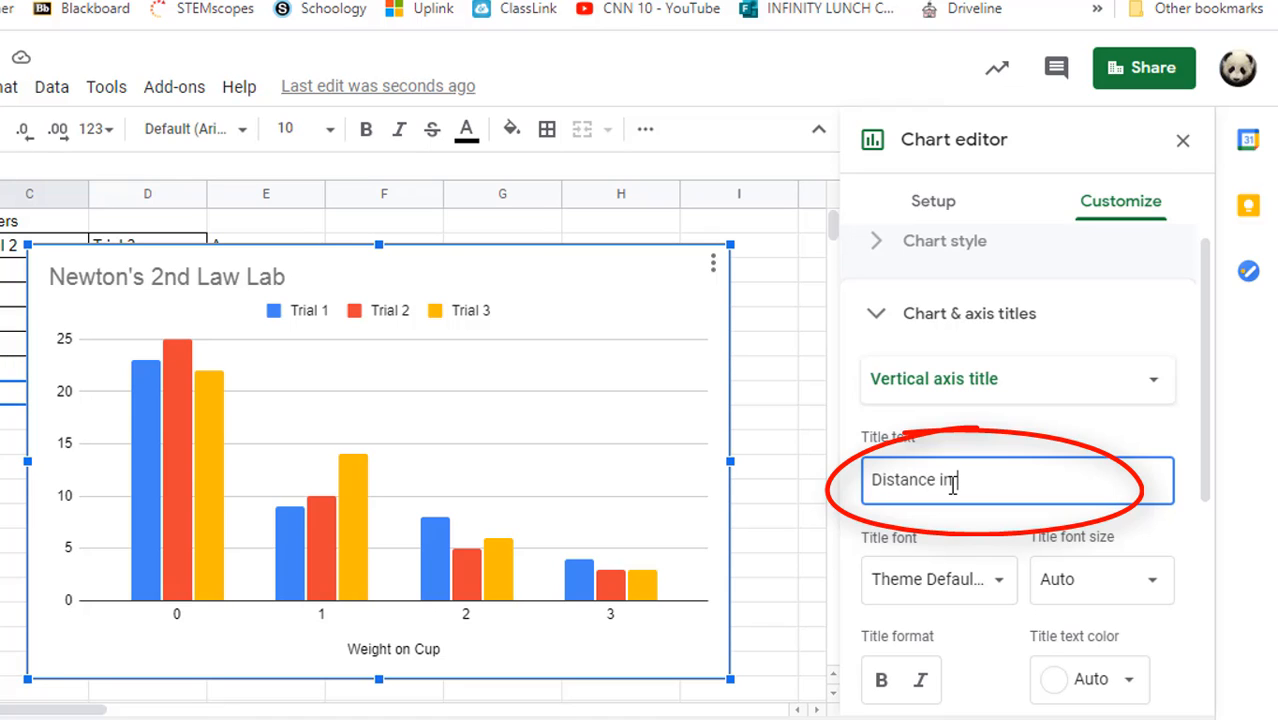
pyautogui.write(' cm')
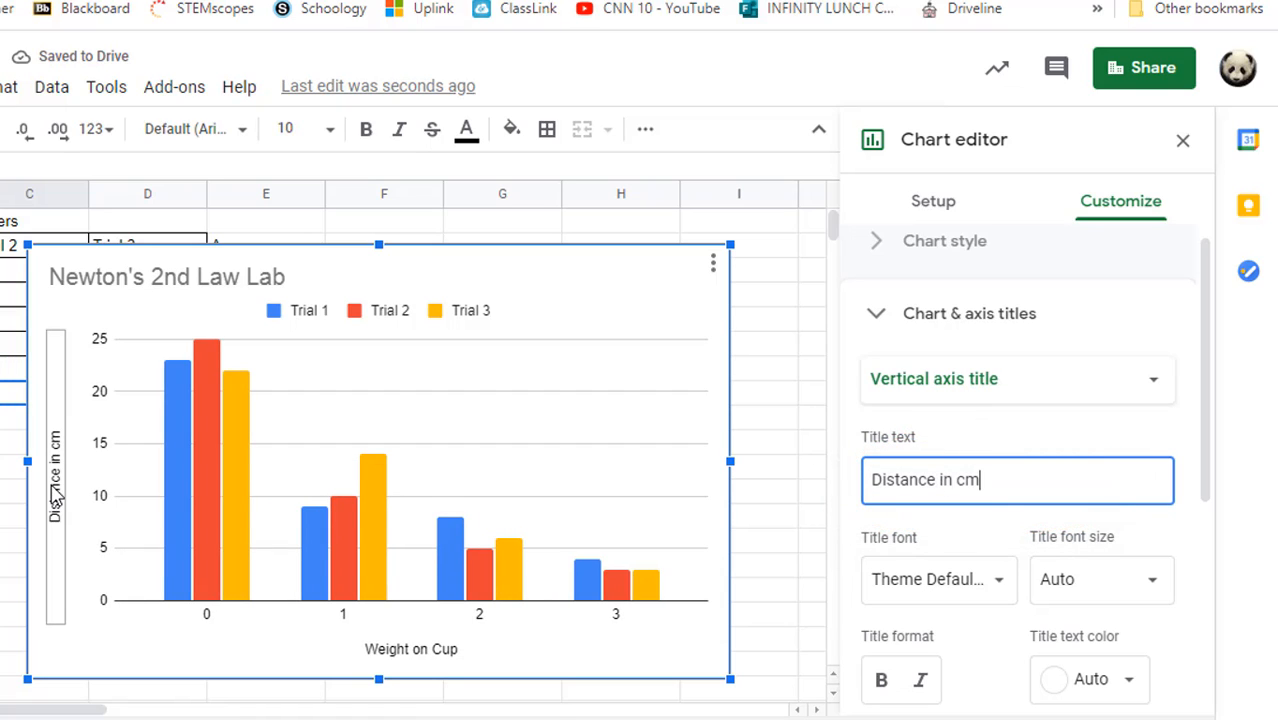
pyautogui.click(5, 515)
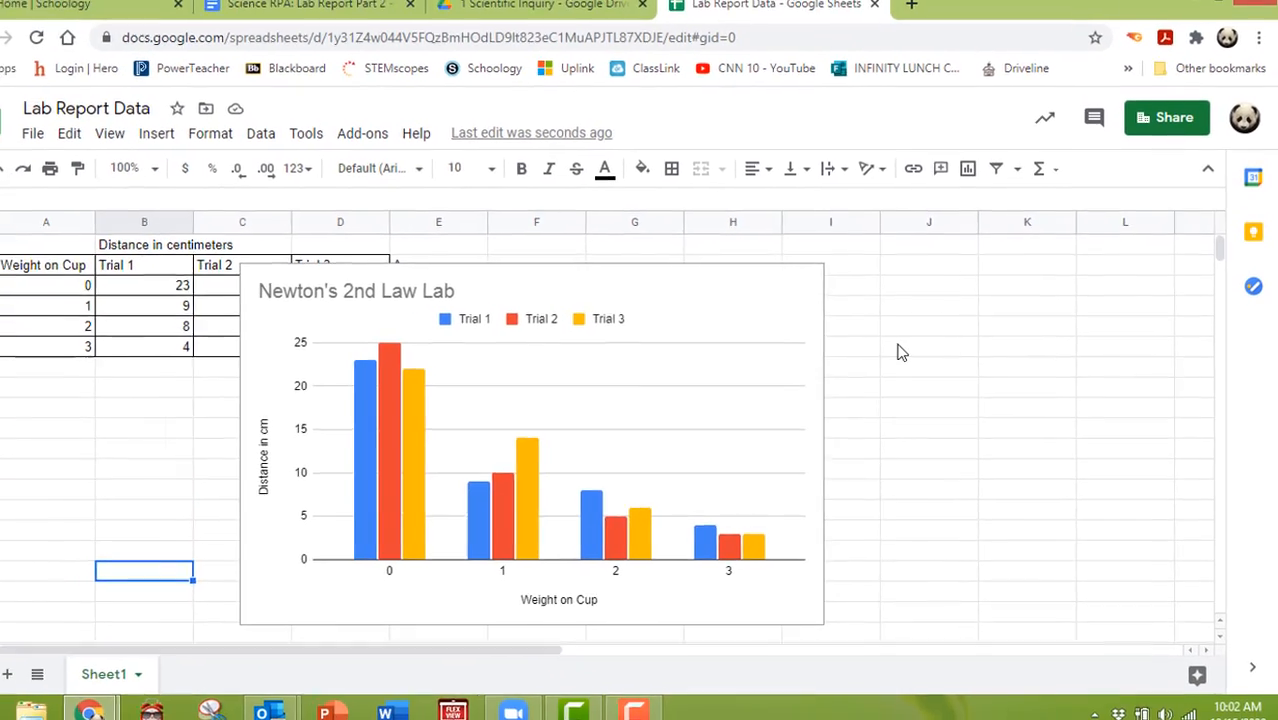
# Move the Newton's 2nd Law Lab chart off the data table so that it no longer covers the Average column.
pyautogui.moveTo(726, 297); pyautogui.dragTo(1003, 318)
pyautogui.scroll(-1, 1065, 355)
pyautogui.scroll(1, 613, 424)
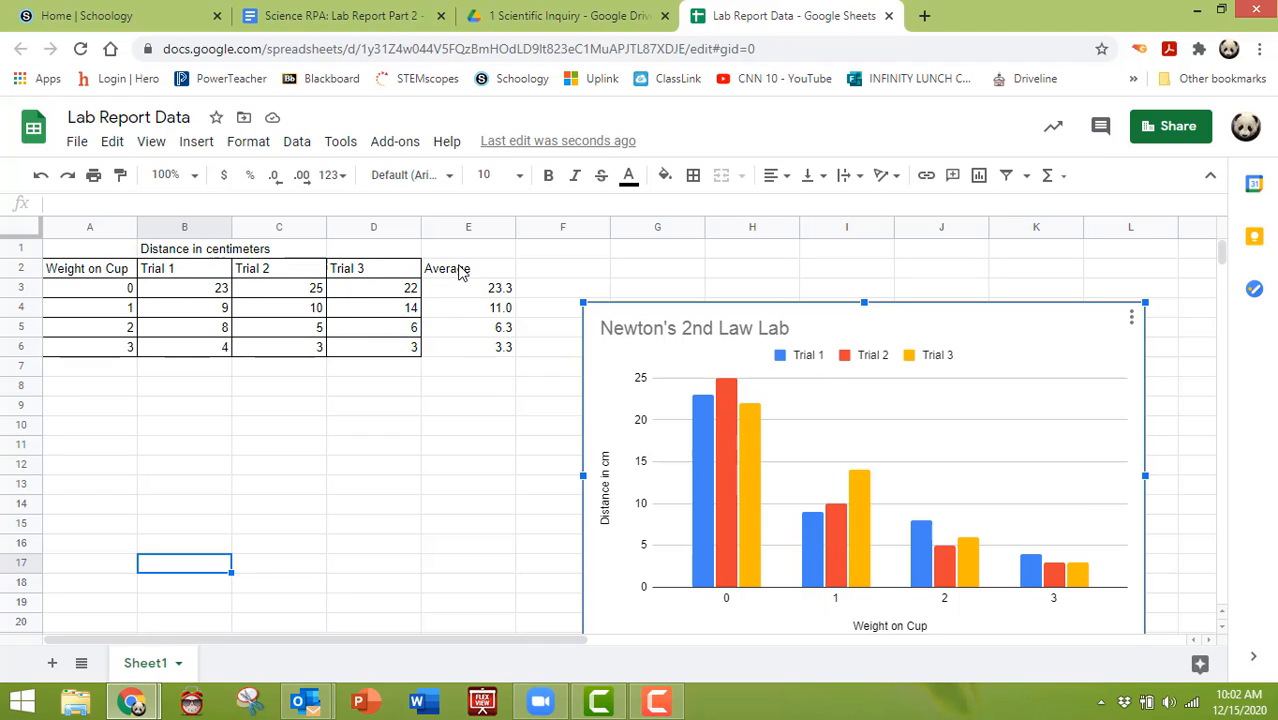
# Insert a column chart of the averages in E2:E6 and move it clear of the first columns of the table.
pyautogui.moveTo(462, 273); pyautogui.dragTo(500, 347)
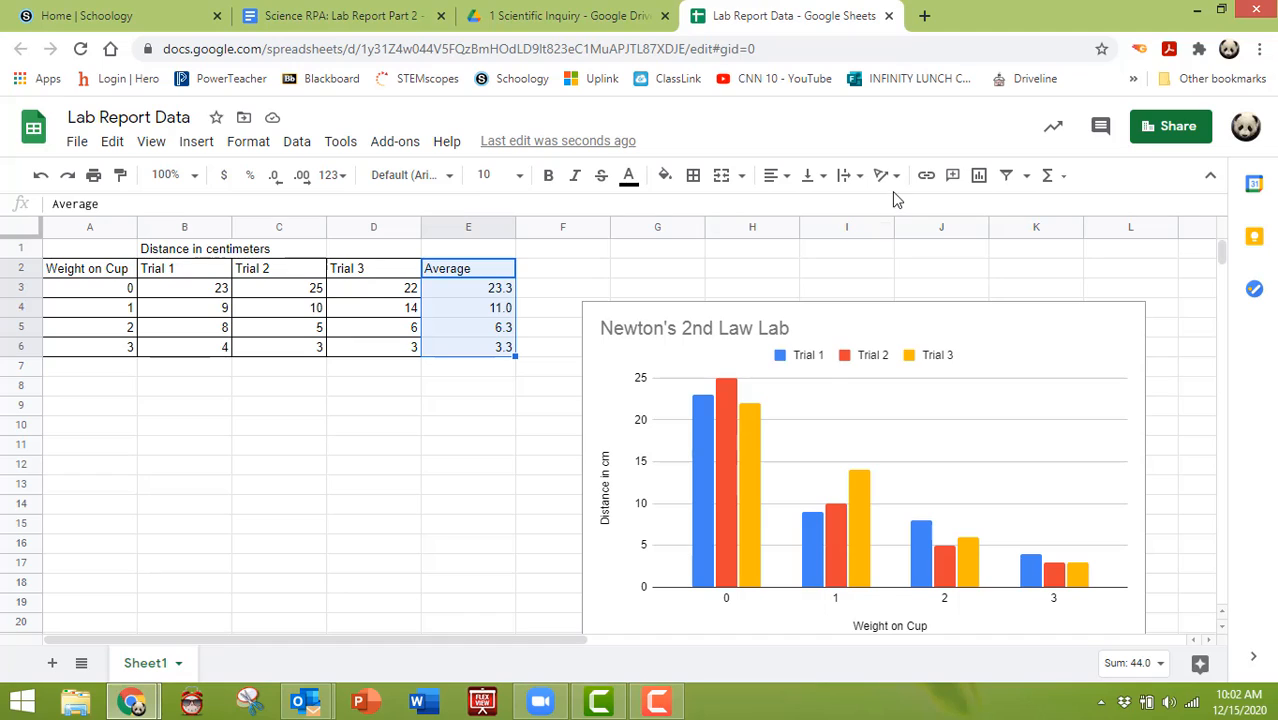
pyautogui.click(978, 176)
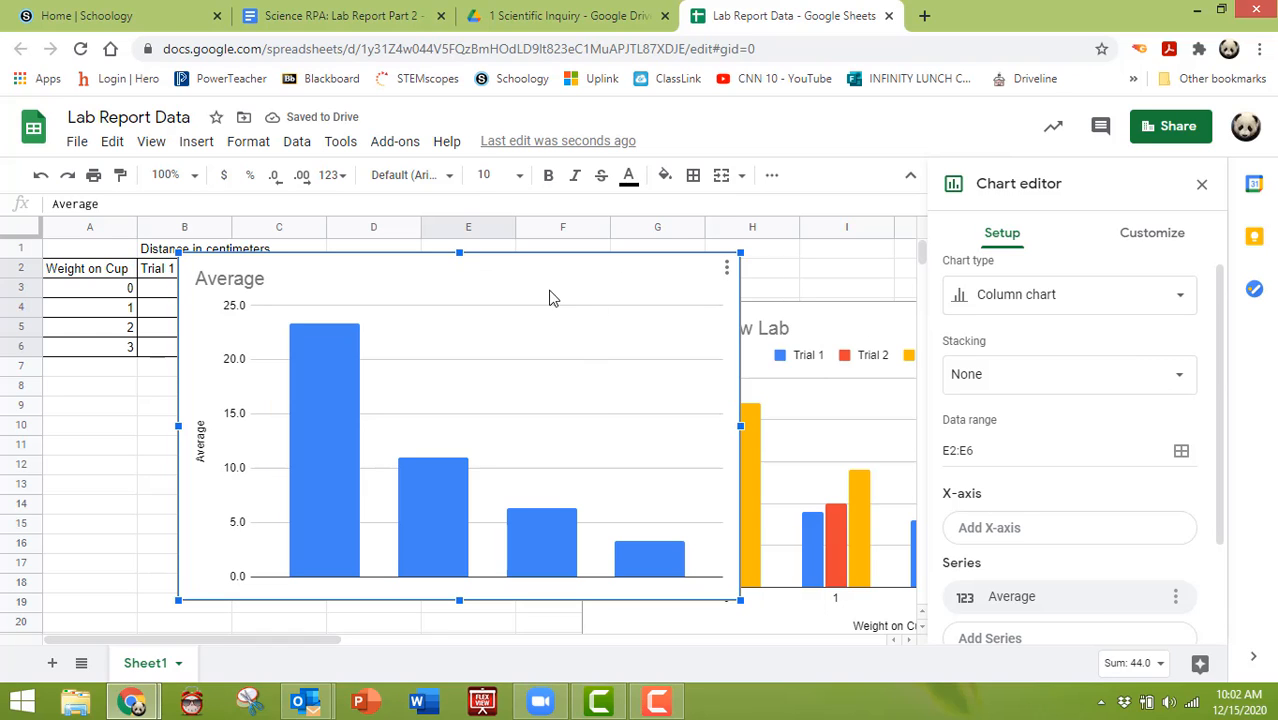
pyautogui.moveTo(588, 268); pyautogui.dragTo(745, 205)
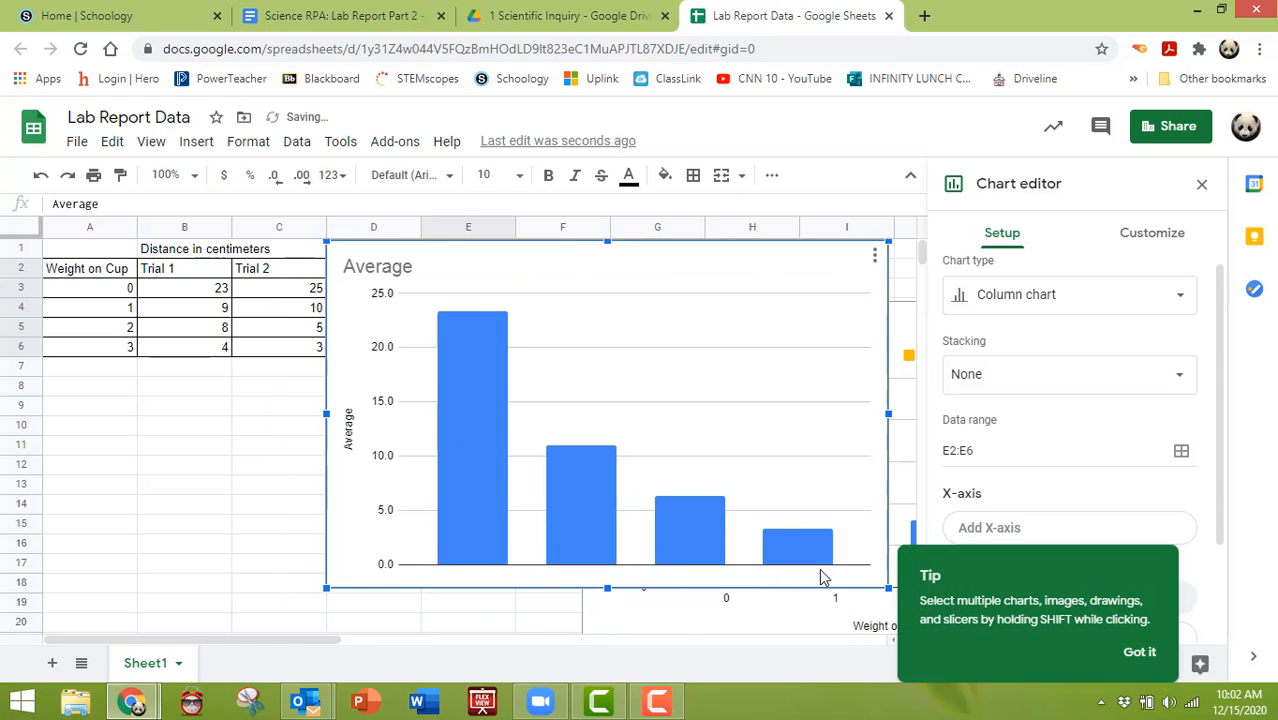
pyautogui.click(1150, 655)
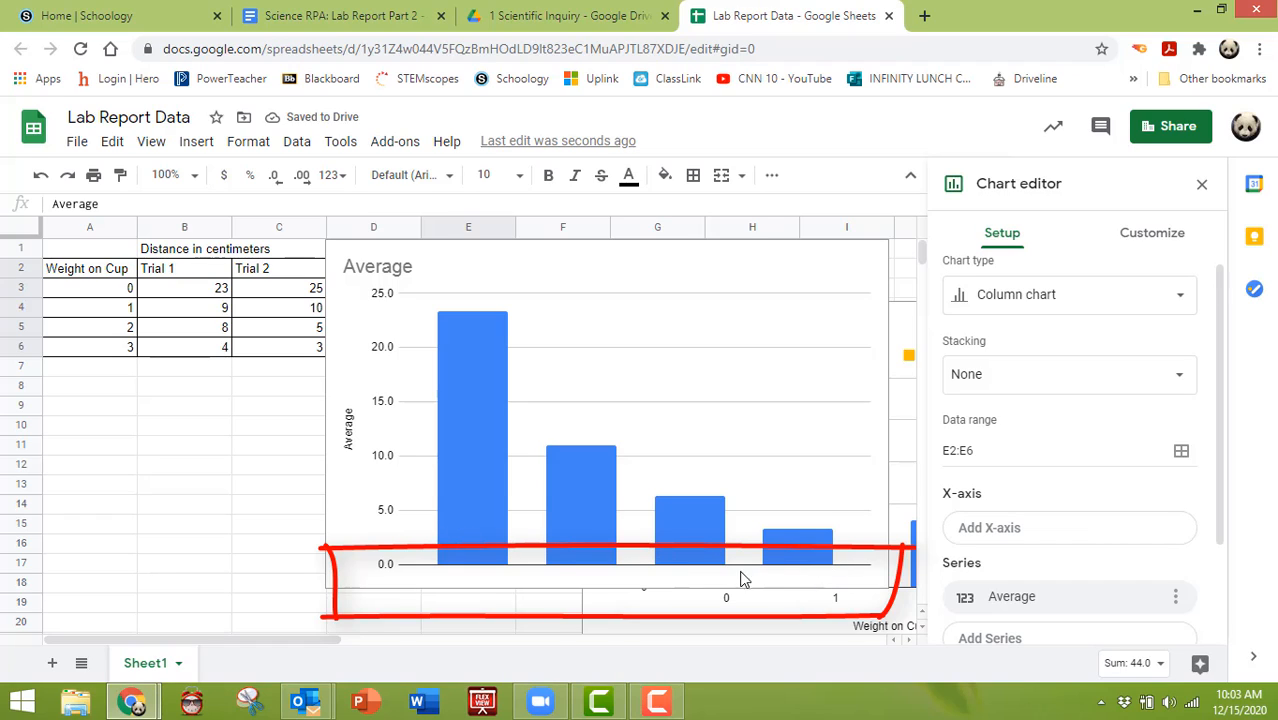
# Change the vertical axis title of the Average chart to "Distance in cm".
pyautogui.click(350, 443)
pyautogui.click(350, 443)
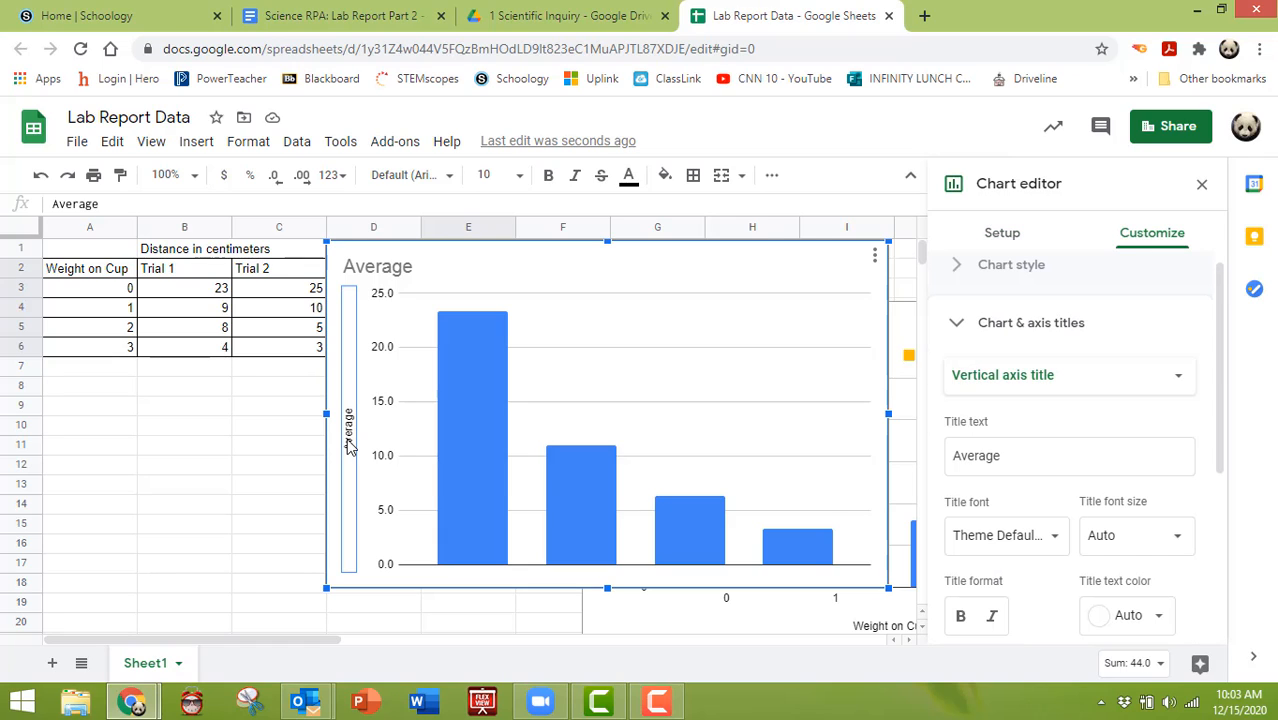
pyautogui.doubleClick(348, 430)
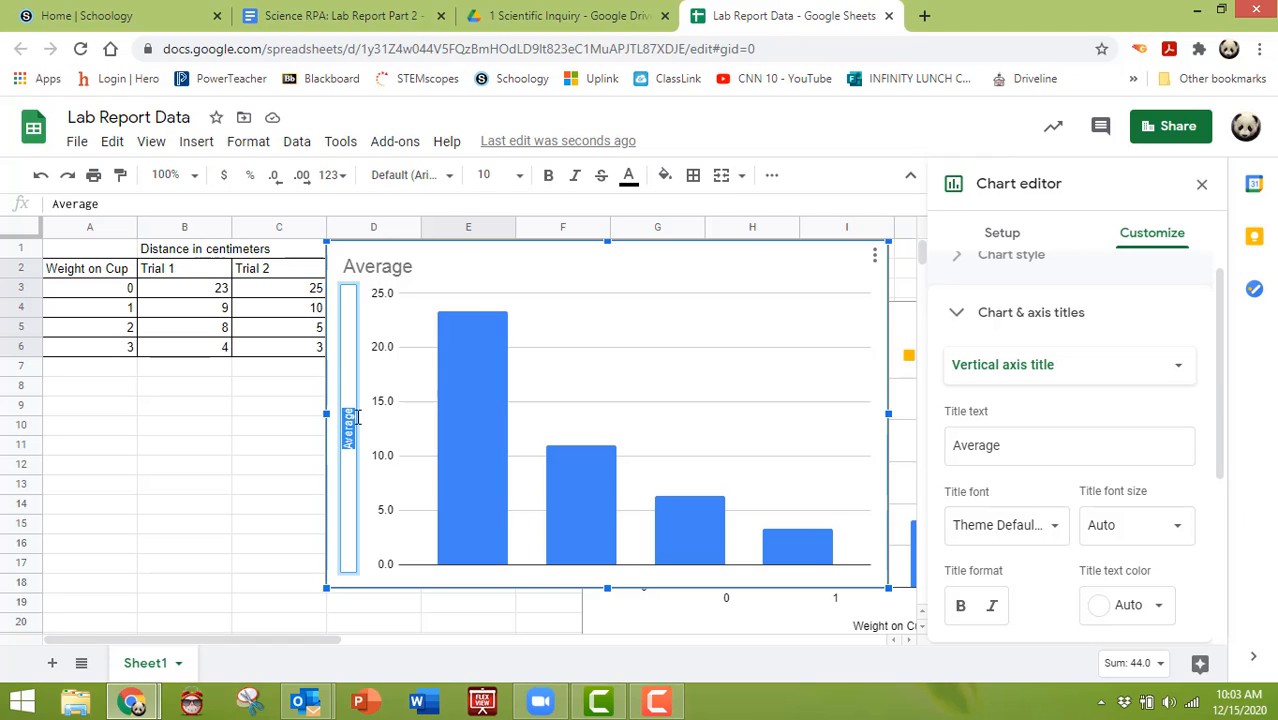
pyautogui.write('Distance in cm')
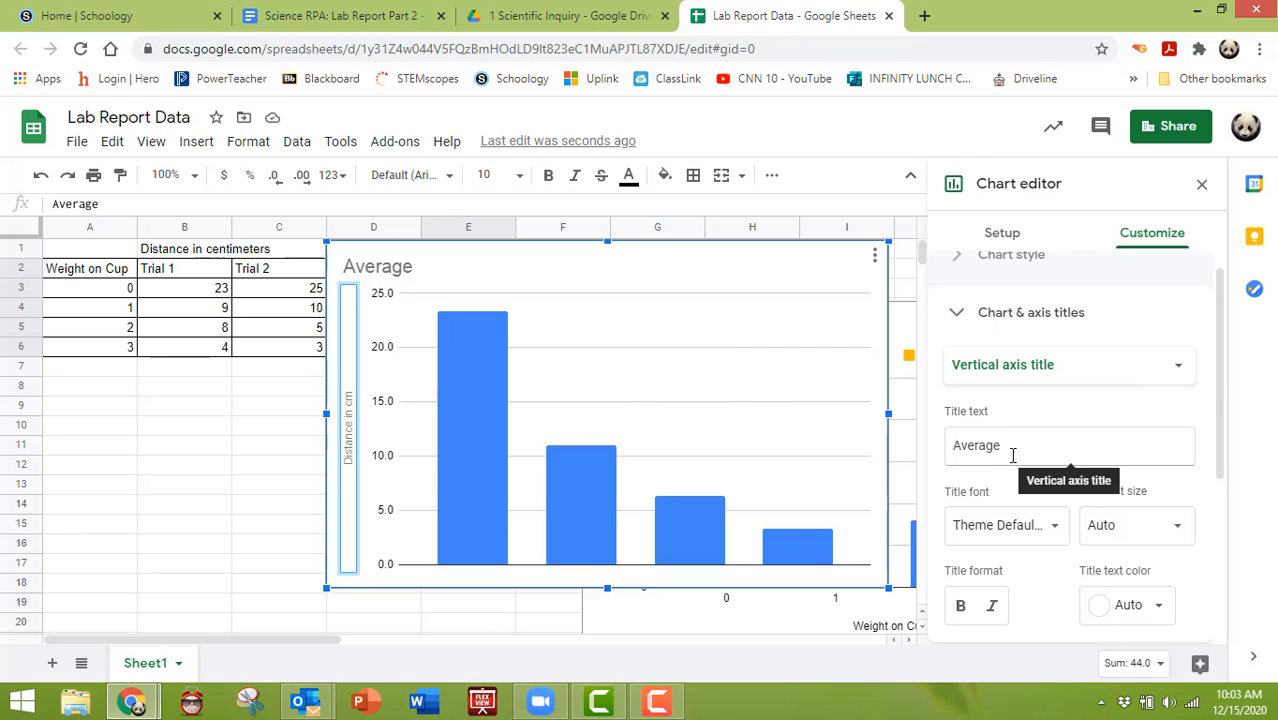
pyautogui.click(1094, 361)
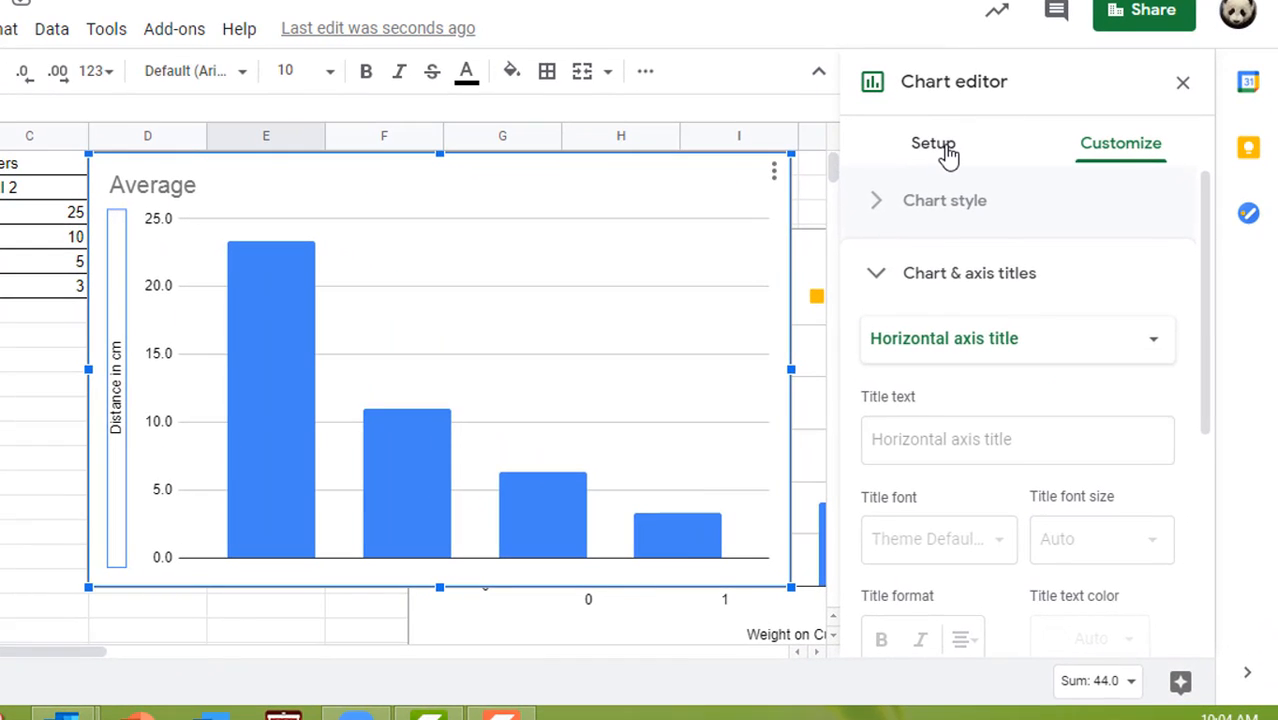
# Set the X-axis of the Average chart to the Weight on Cup data in A2:A6.
pyautogui.click(935, 146)
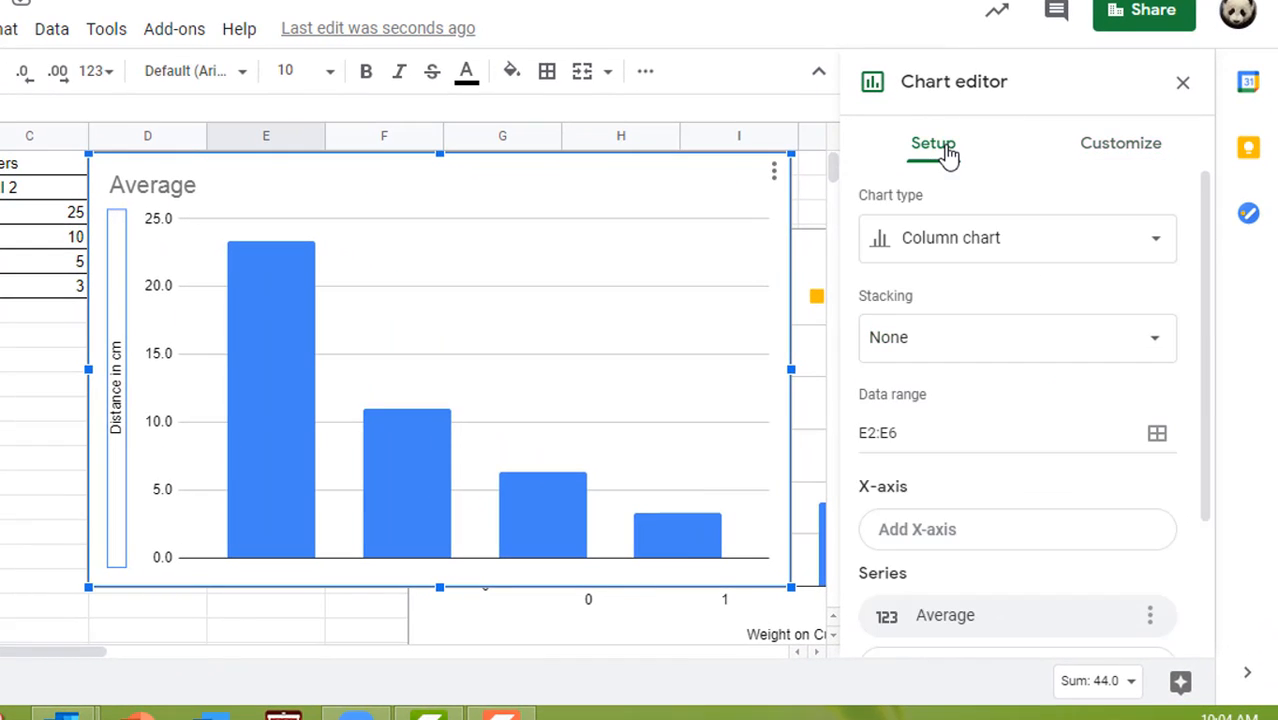
pyautogui.scroll(-2, 964, 305)
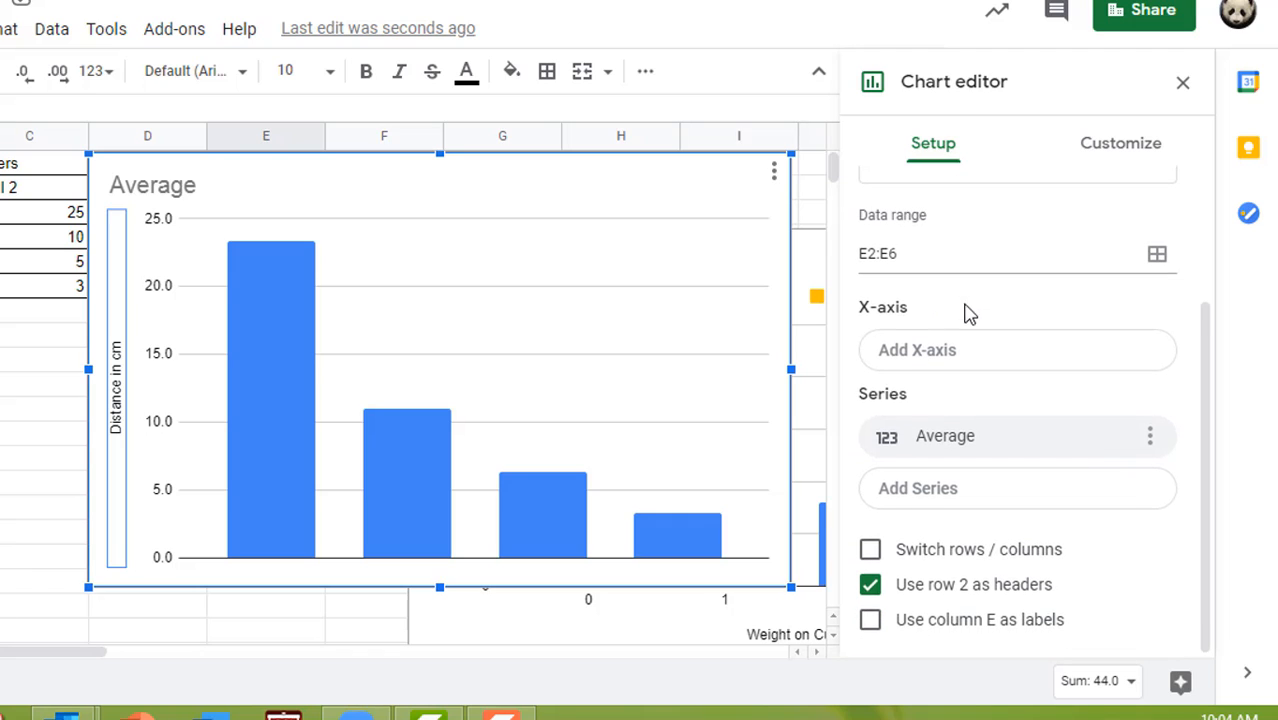
pyautogui.click(930, 355)
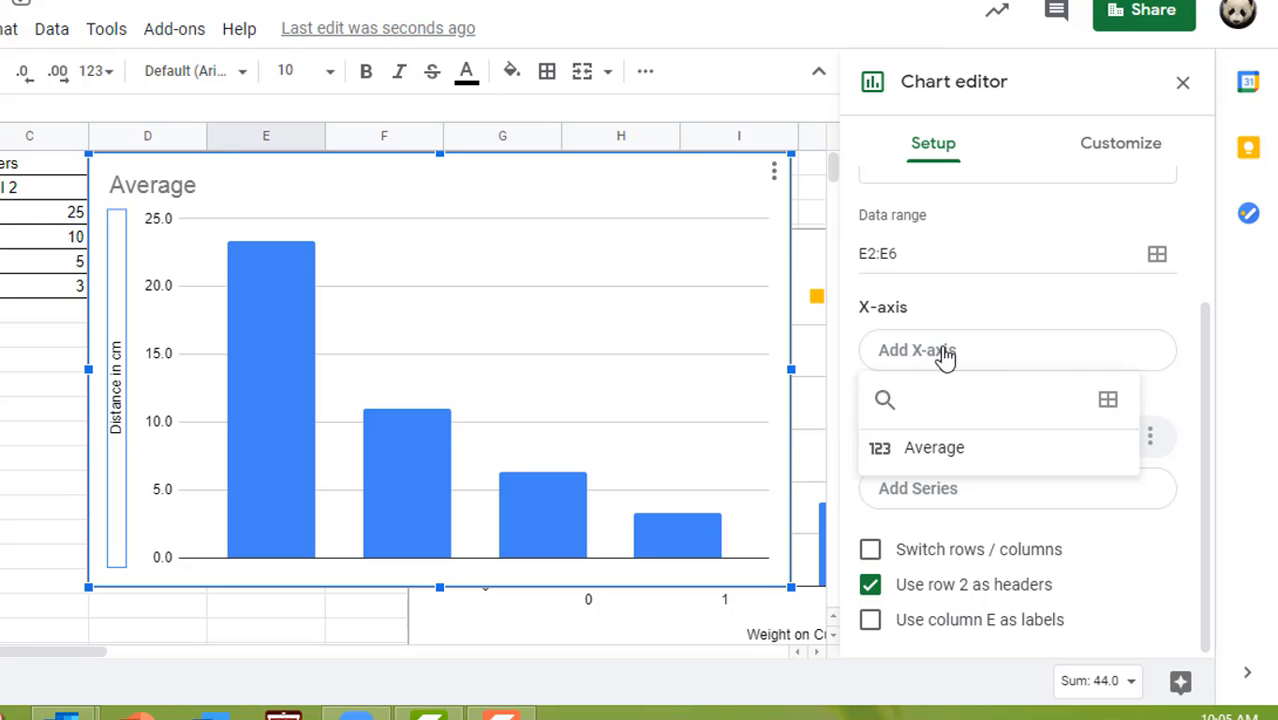
pyautogui.click(1108, 405)
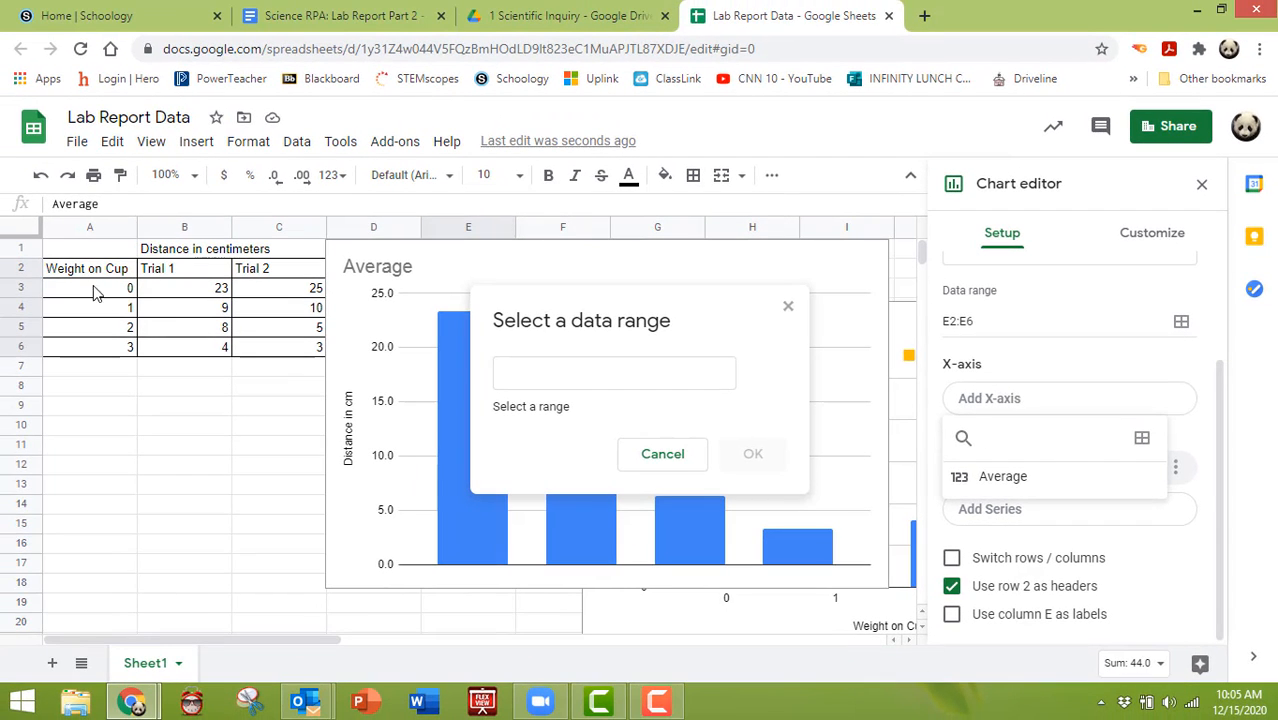
pyautogui.moveTo(90, 270); pyautogui.dragTo(100, 350)
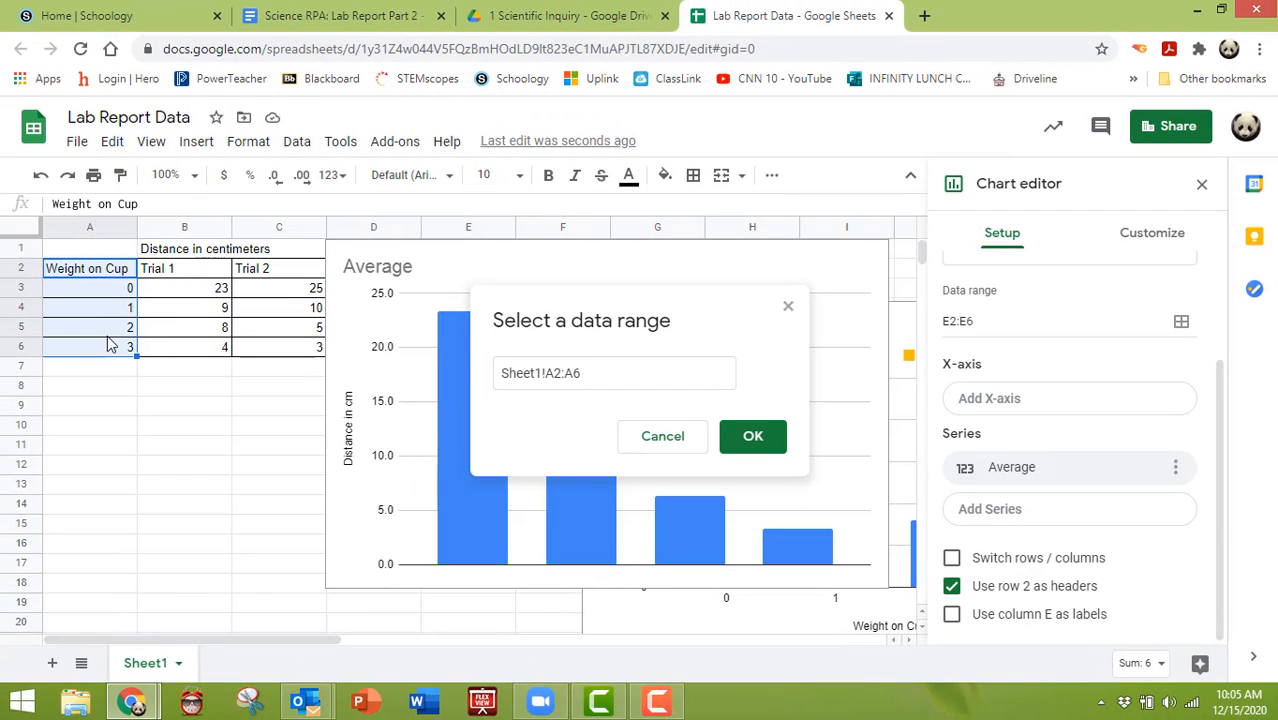
pyautogui.click(750, 436)
pyautogui.scroll(-3, 600, 445)
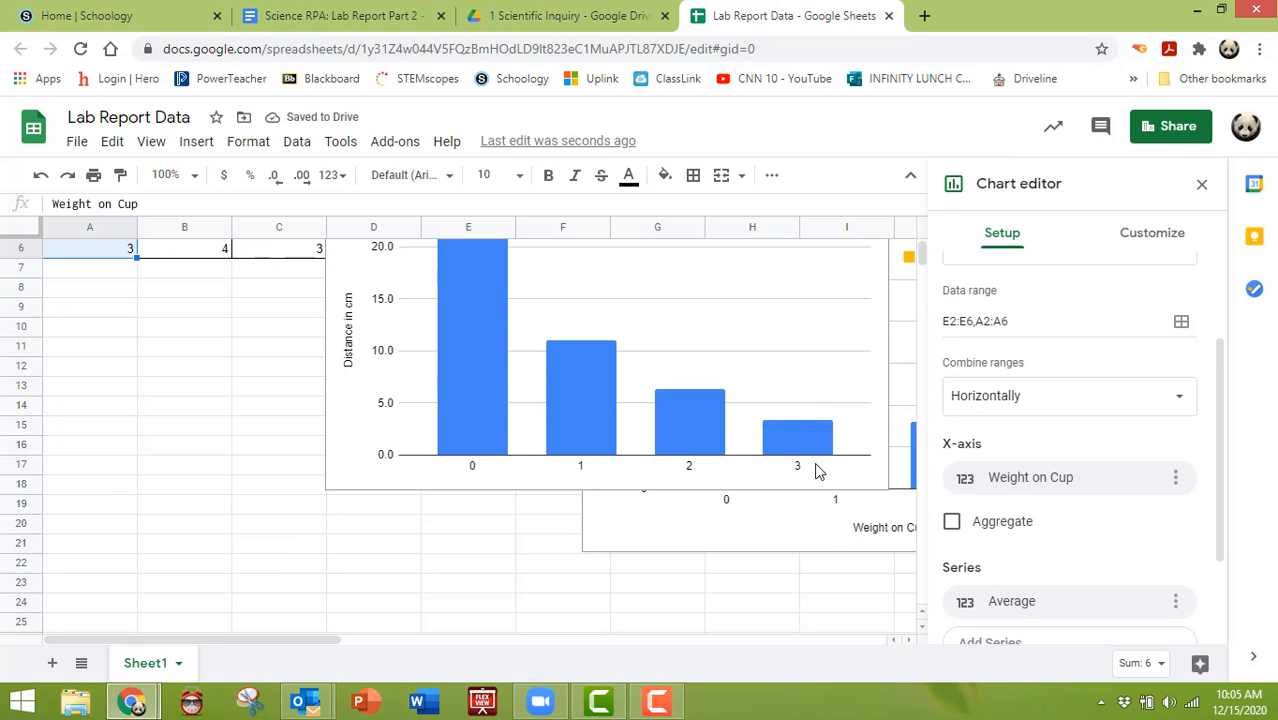
pyautogui.scroll(-2, 1100, 437)
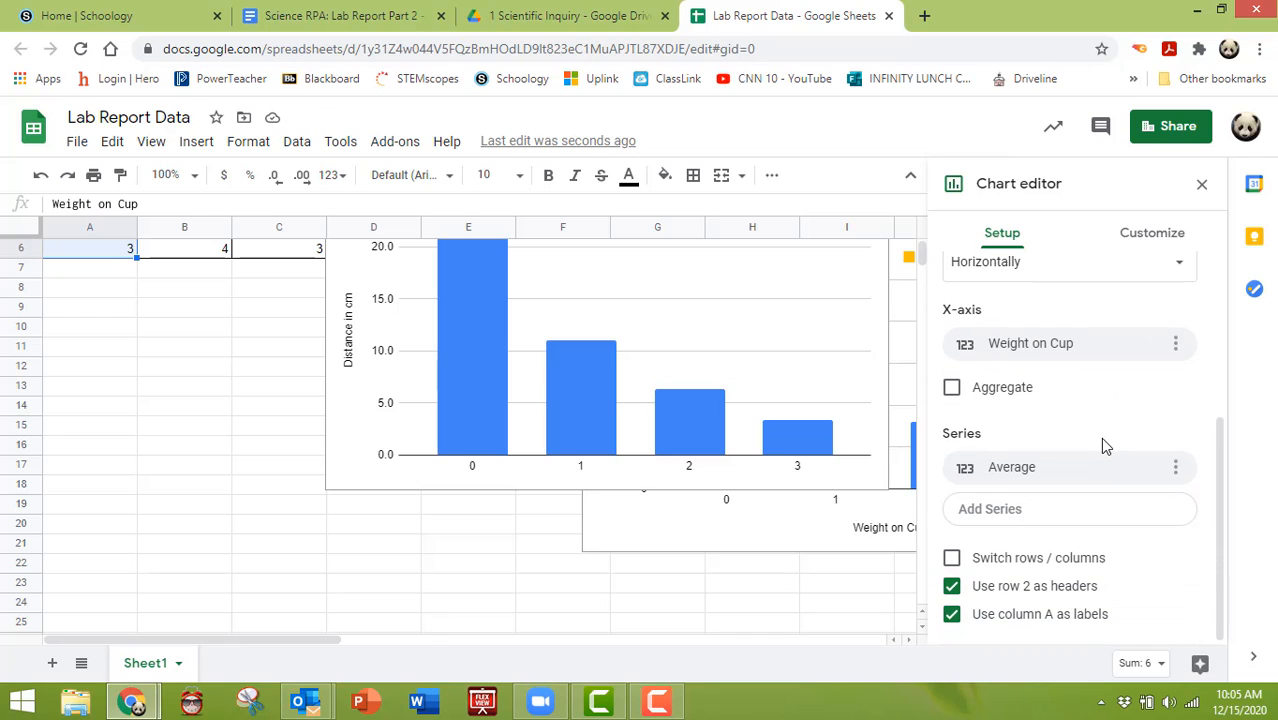
# Add the horizontal axis title "Weight on Cup" to the Average chart and leave the chart editor.
pyautogui.scroll(3, 1100, 437)
pyautogui.click(1153, 240)
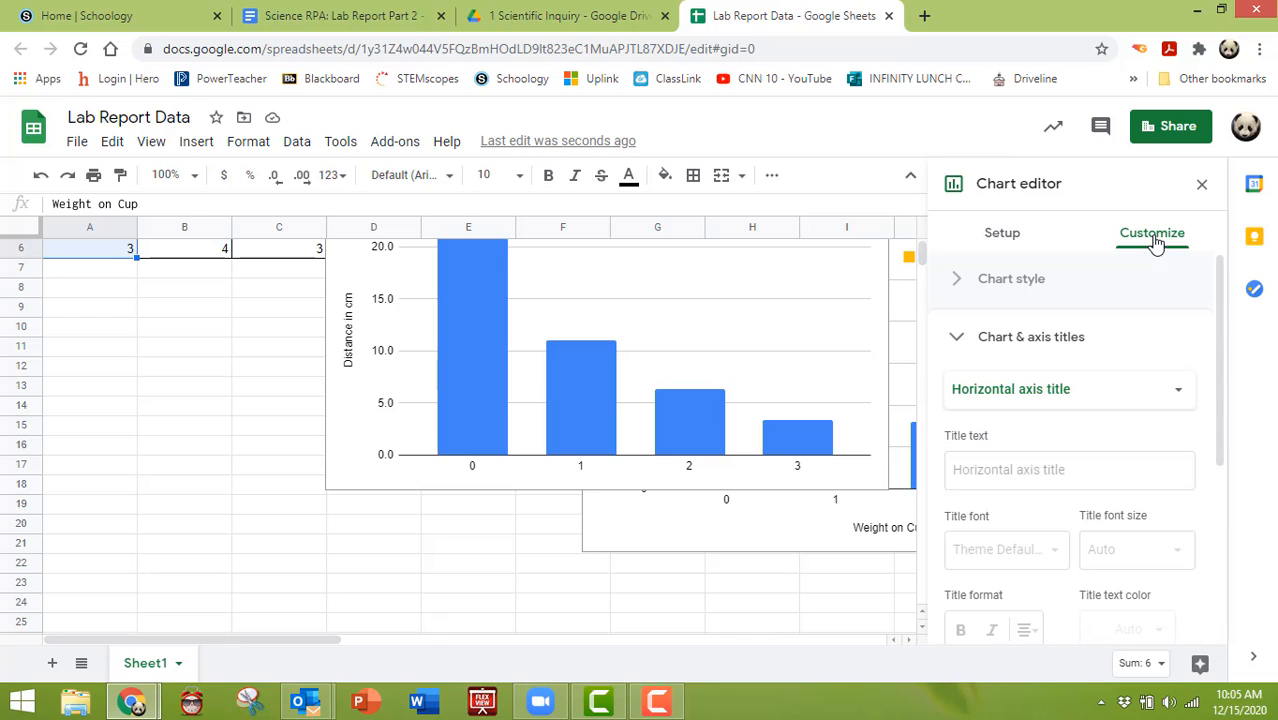
pyautogui.click(1007, 470)
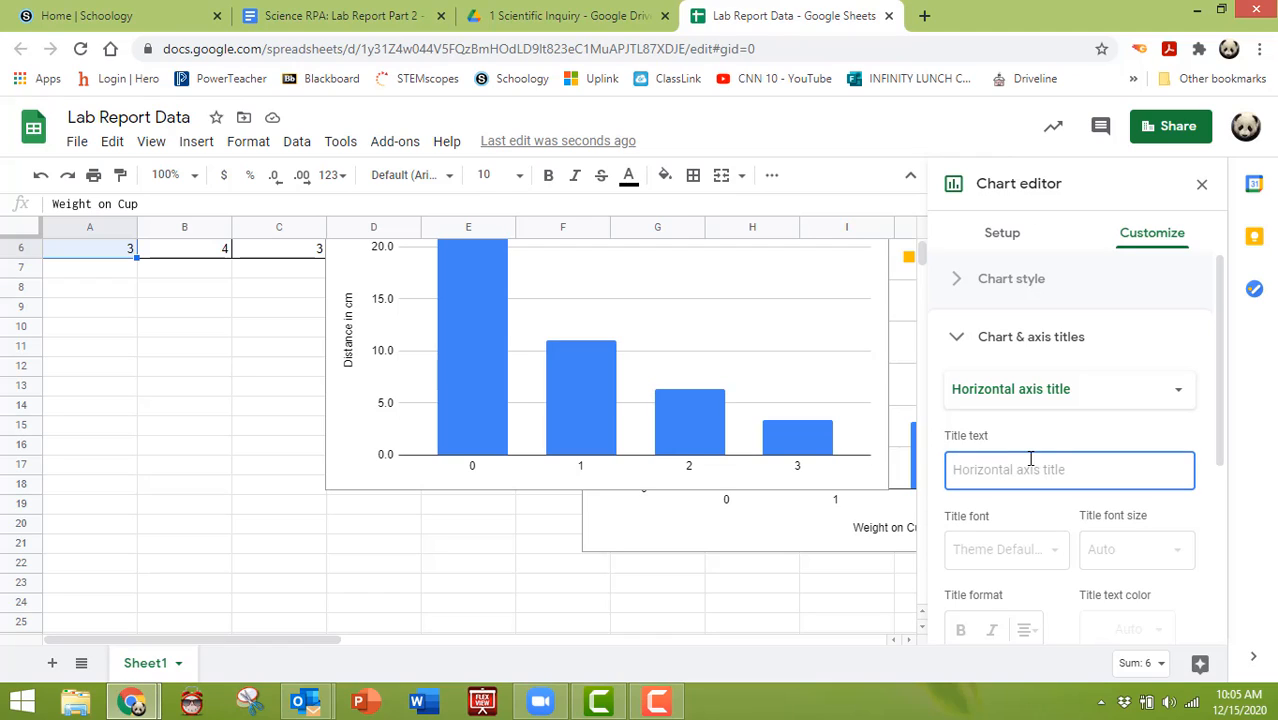
pyautogui.write('Weight on Cup')
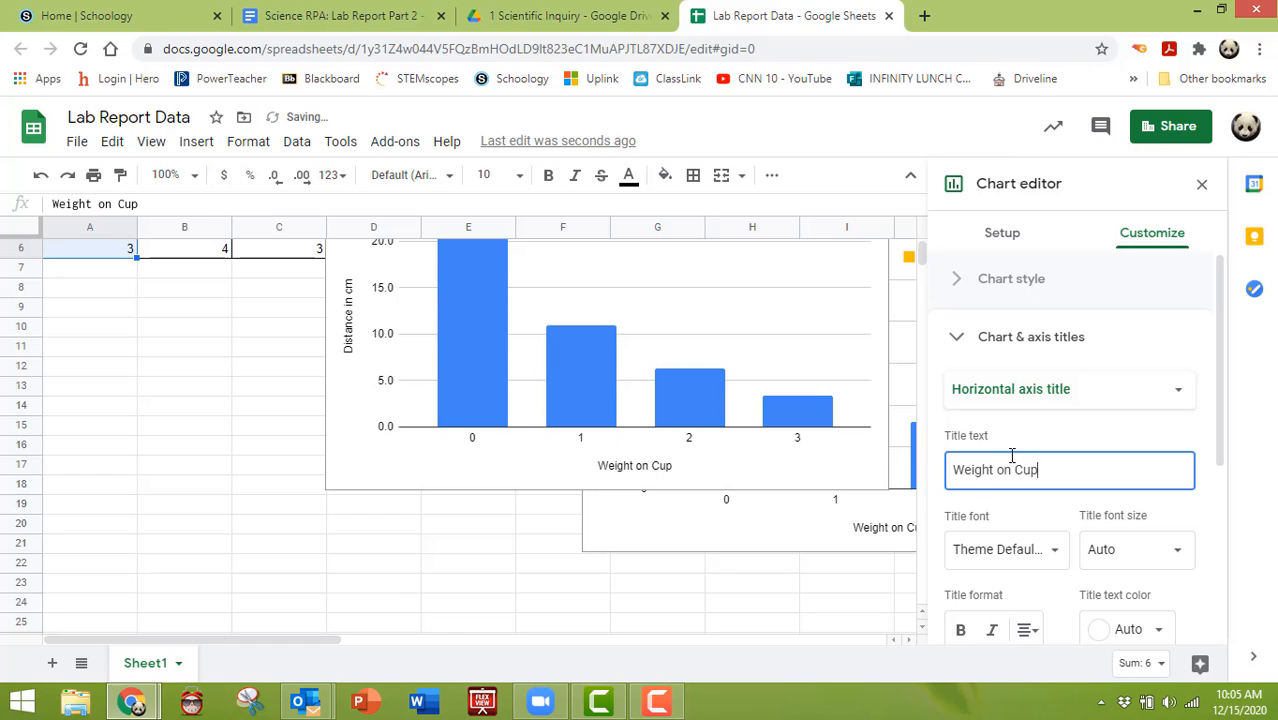
pyautogui.click(373, 543)
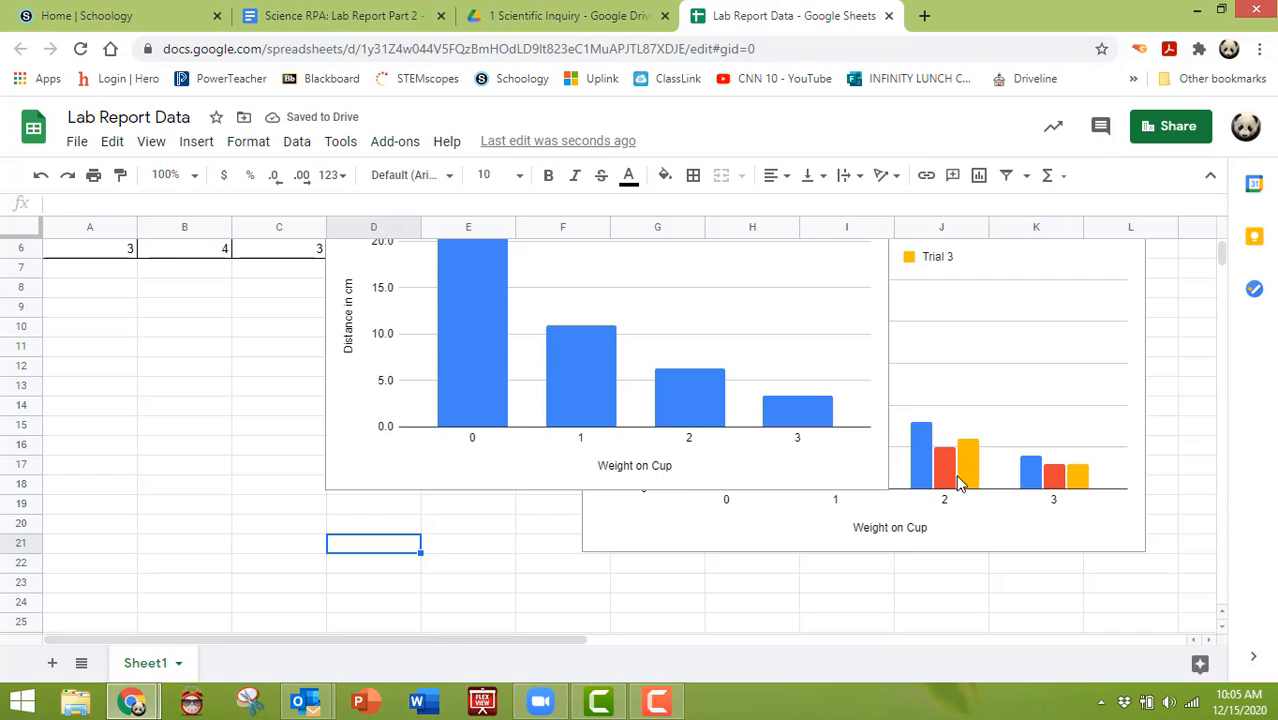
# Change the title of the Average chart to "Average Distance Cup Travels with Newton's 2nd Law" and leave the chart editor.
pyautogui.scroll(3, 962, 588)
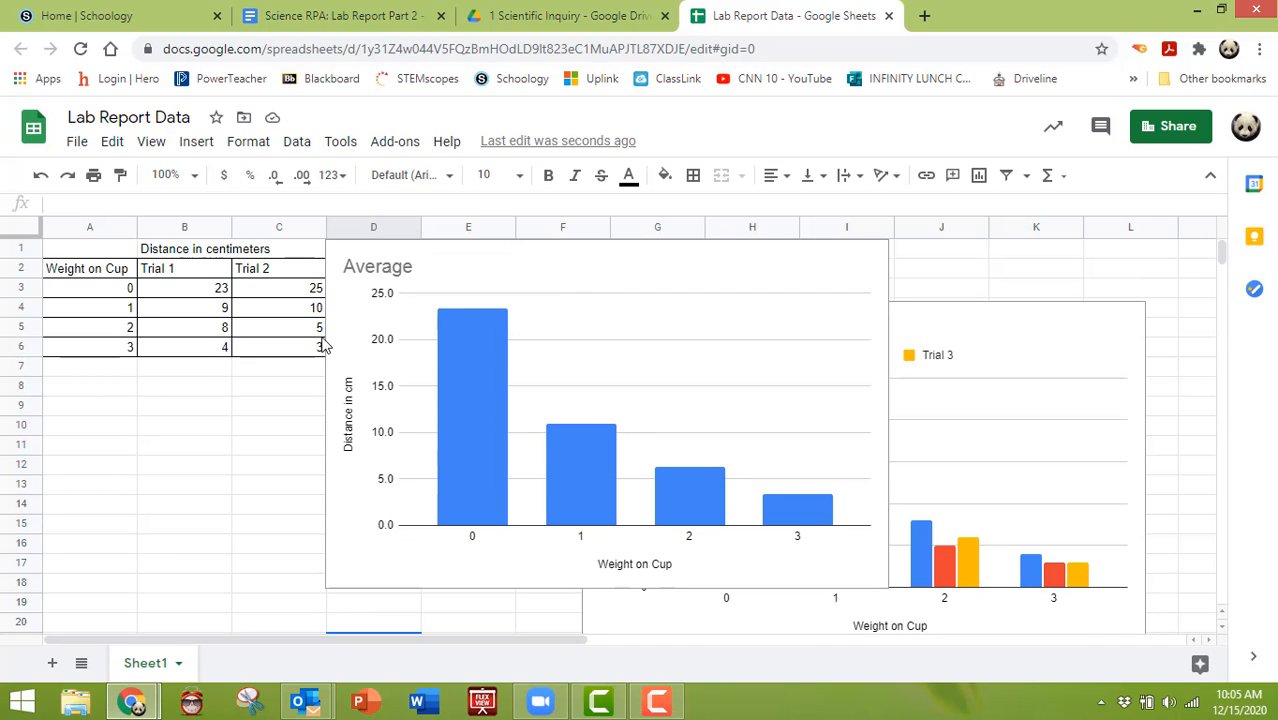
pyautogui.click(564, 274)
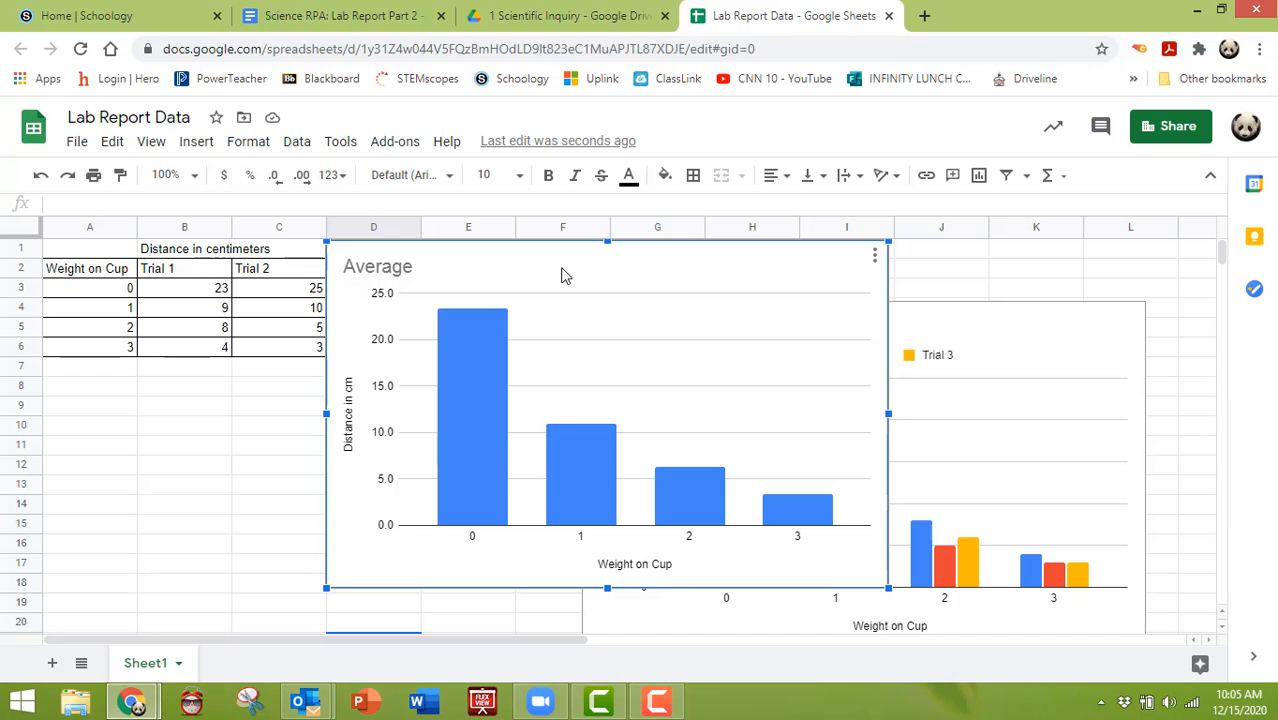
pyautogui.doubleClick(390, 270)
pyautogui.click(422, 268)
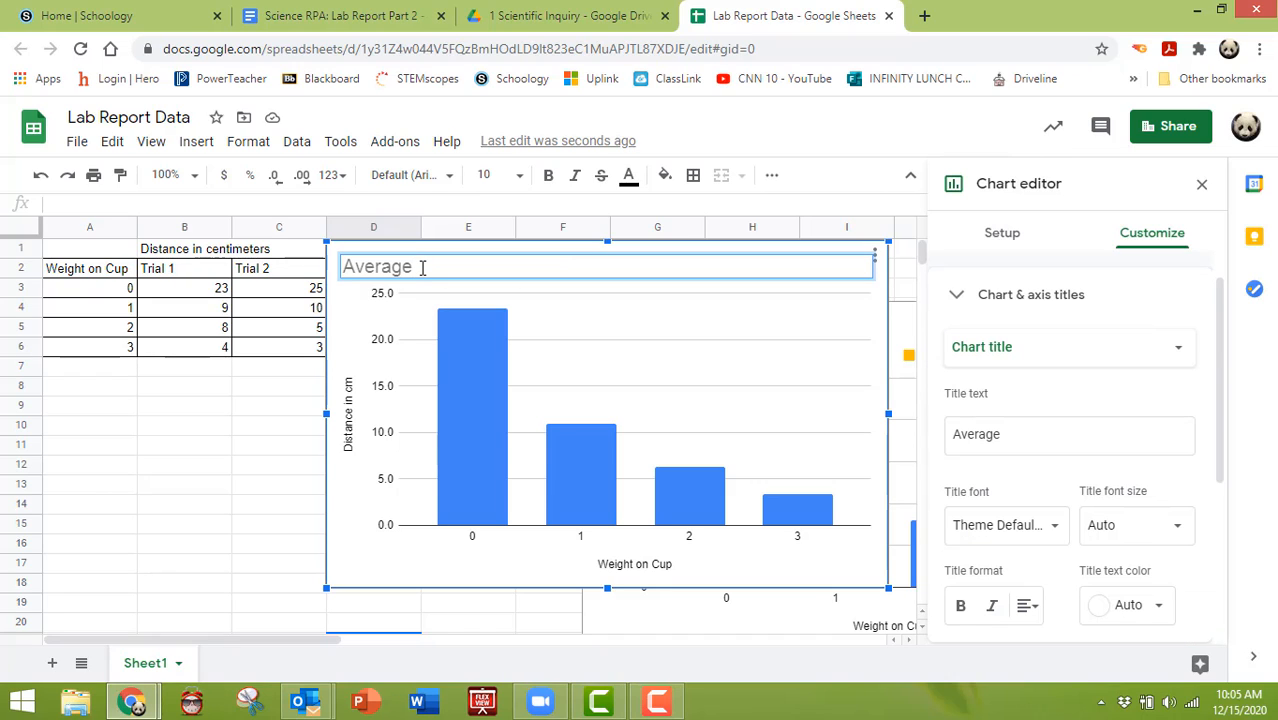
pyautogui.write('Distance Cup')
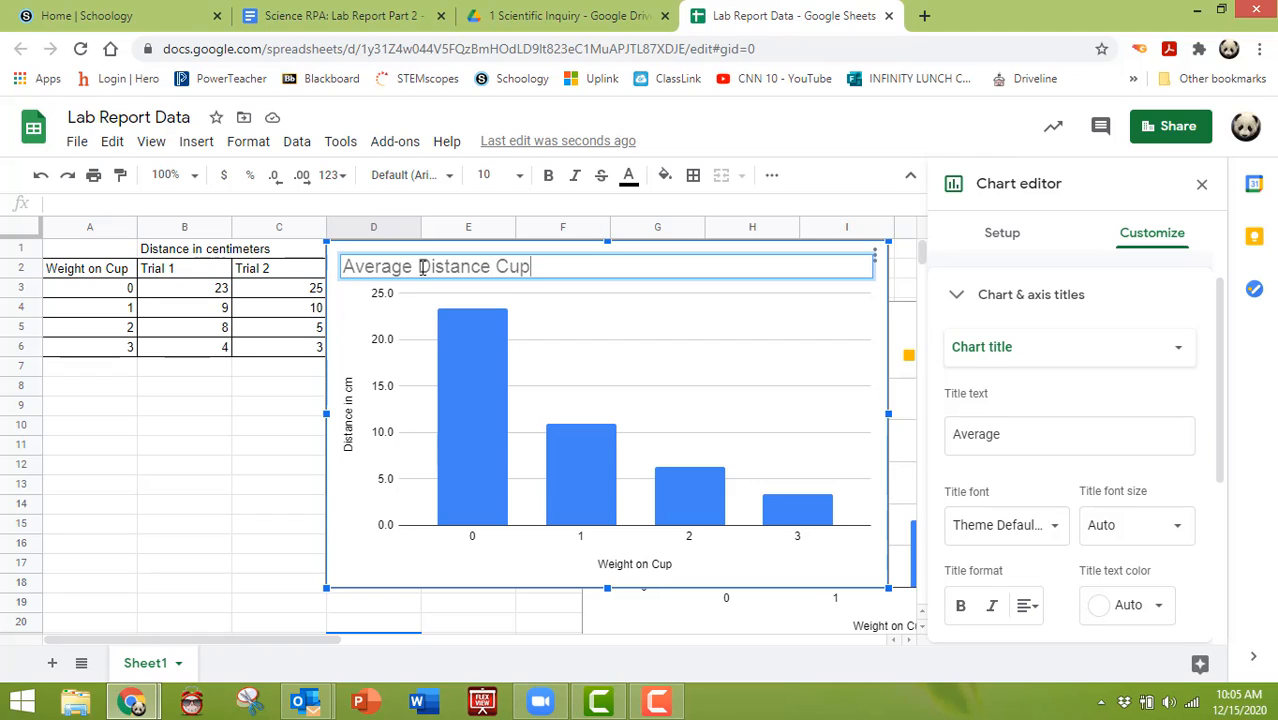
pyautogui.write(' Travels with Newton')
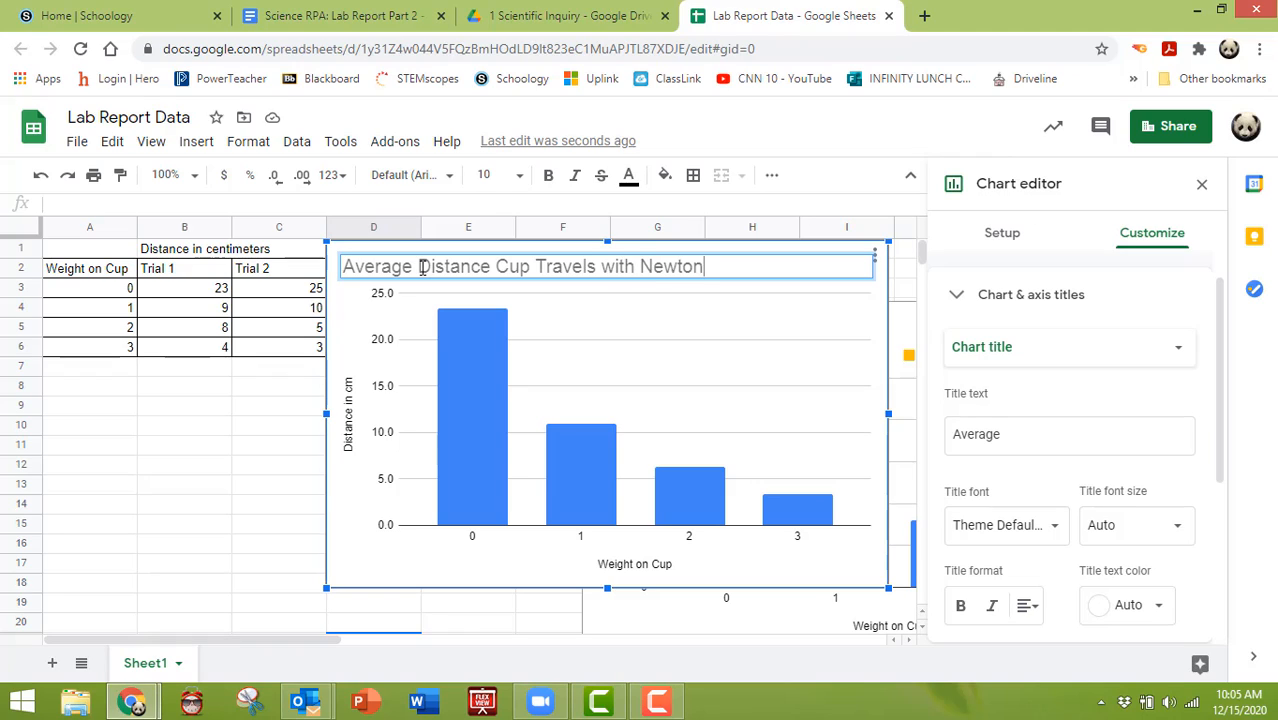
pyautogui.write("'s 2nd Law")
pyautogui.click(300, 368)
# Move the Average Distance chart below the data table so that it no longer covers the Trial 3 and Average columns.
pyautogui.click(660, 259)
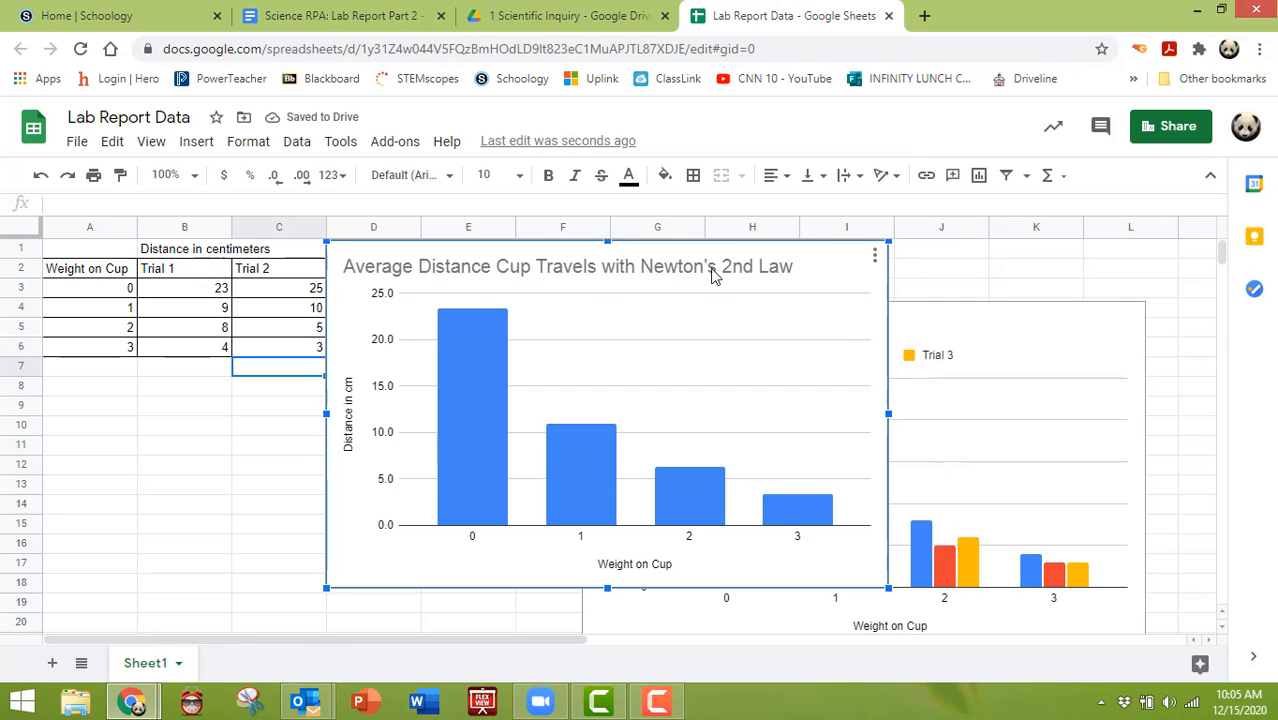
pyautogui.moveTo(673, 277); pyautogui.dragTo(640, 434)
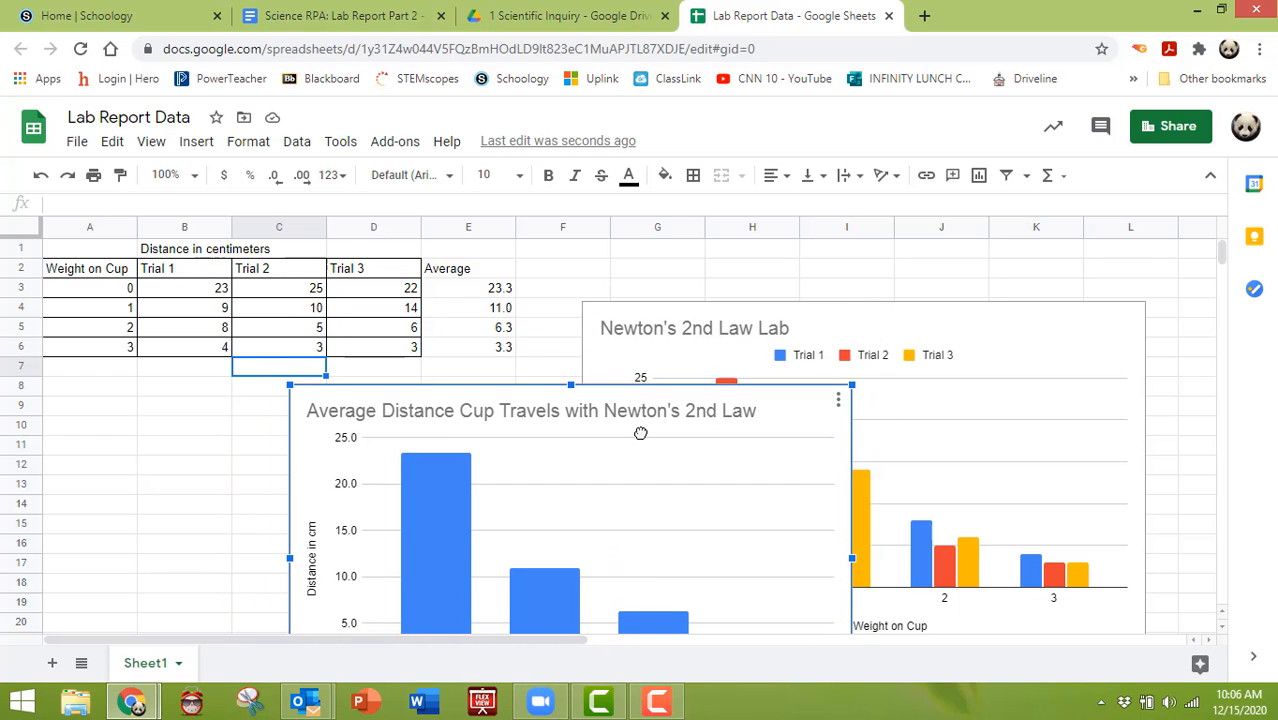
pyautogui.scroll(-2, 770, 428)
pyautogui.scroll(2, 805, 422)
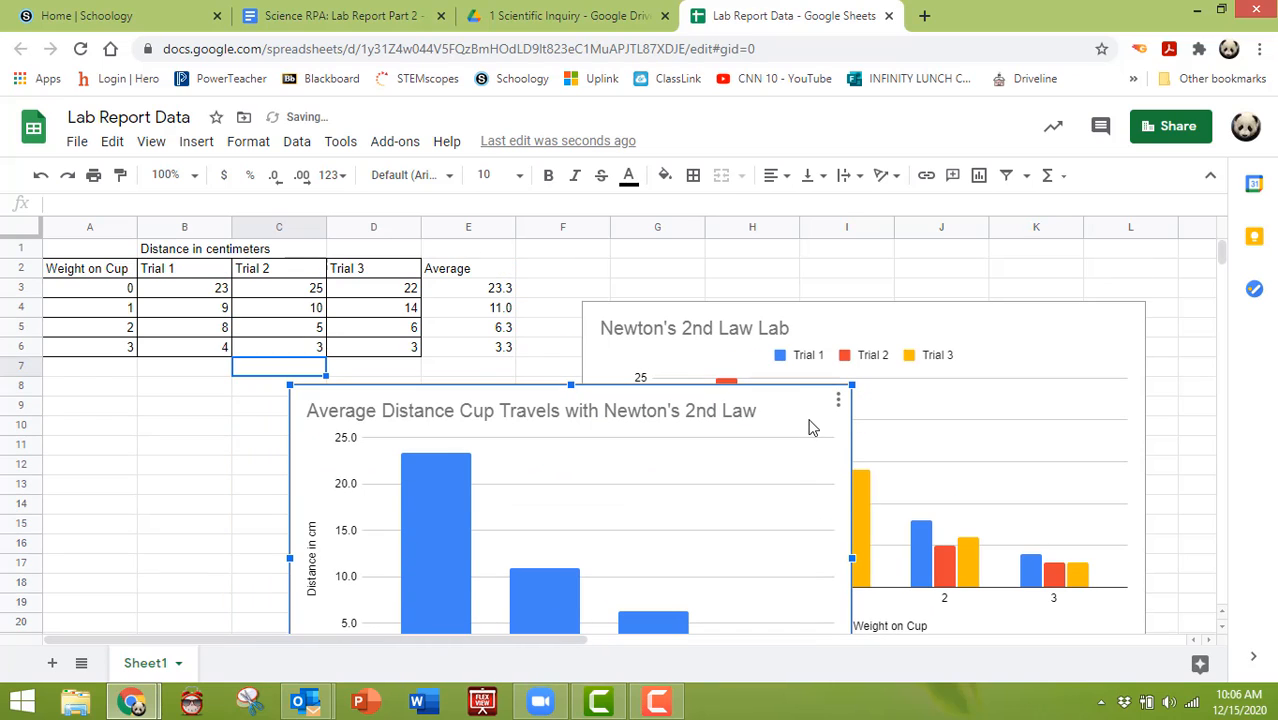
pyautogui.click(179, 460)
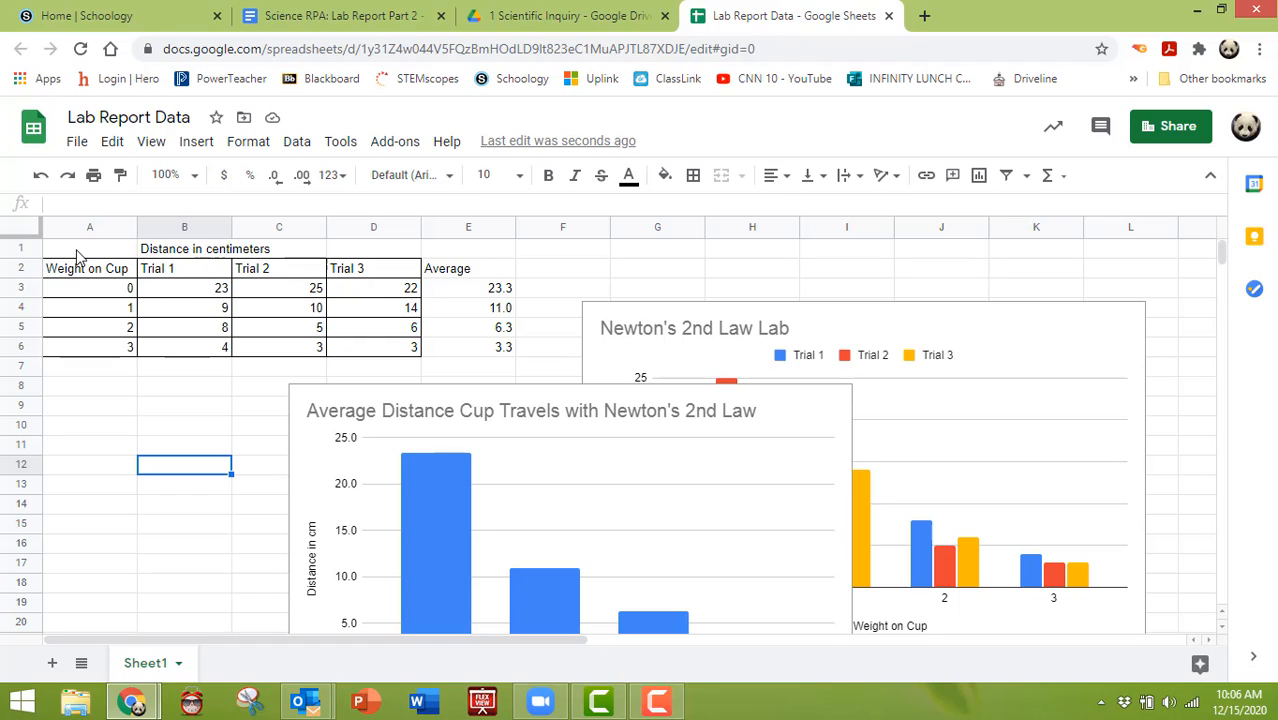
# Copy the data table A1:E6 into the Science RPA: Lab Report Part 2 document, below the results box, linked to the spreadsheet.
pyautogui.moveTo(77, 255); pyautogui.dragTo(484, 357)
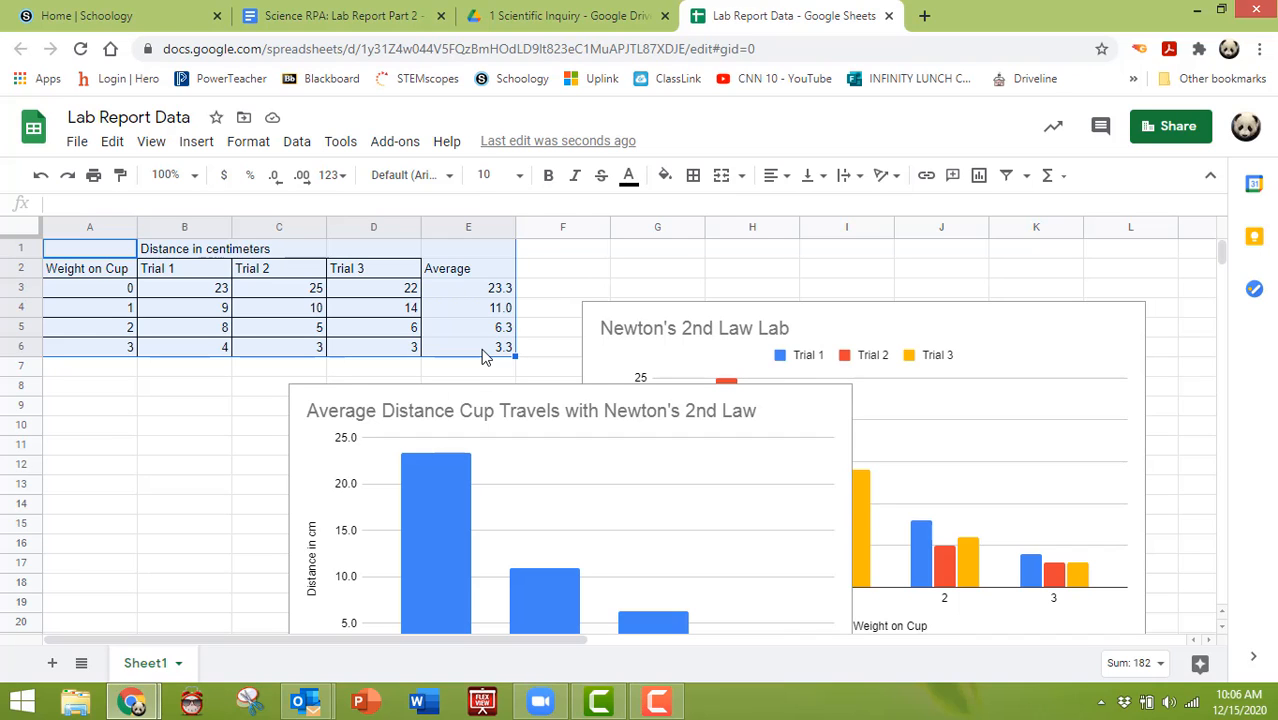
pyautogui.click(345, 16)
pyautogui.scroll(-3, 637, 385)
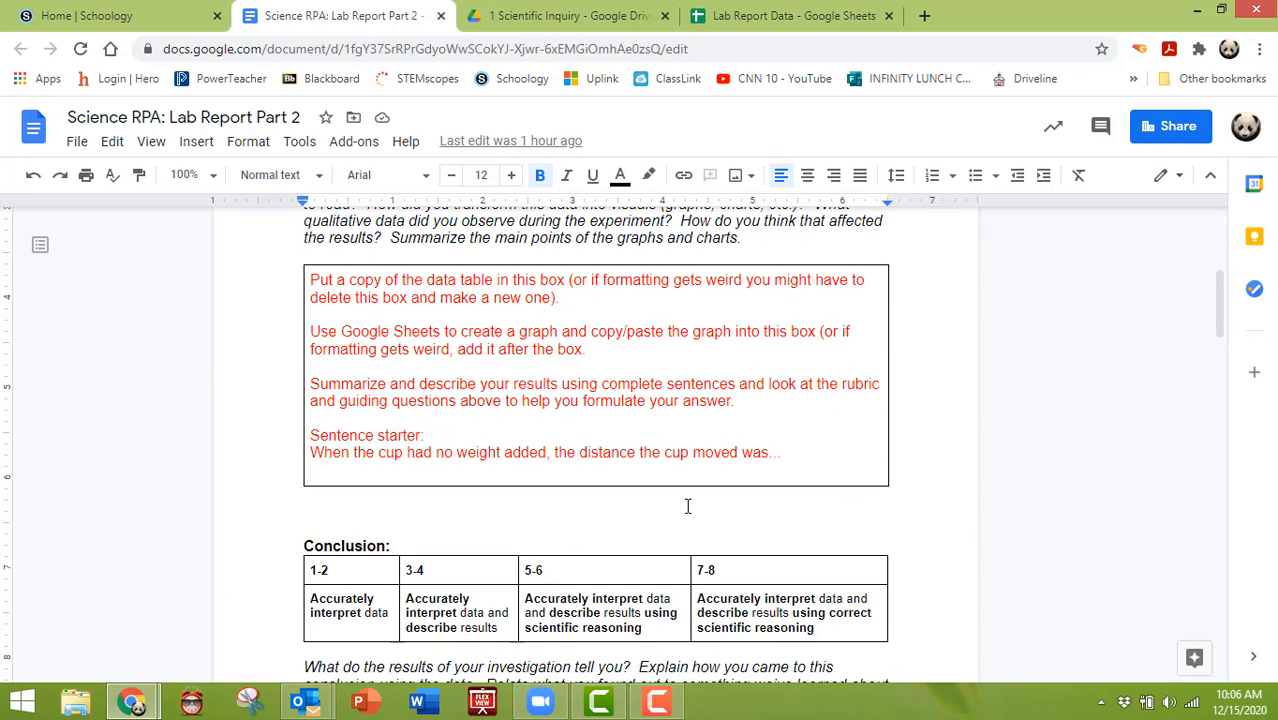
pyautogui.press('Return')
pyautogui.scroll(-1, 673, 503)
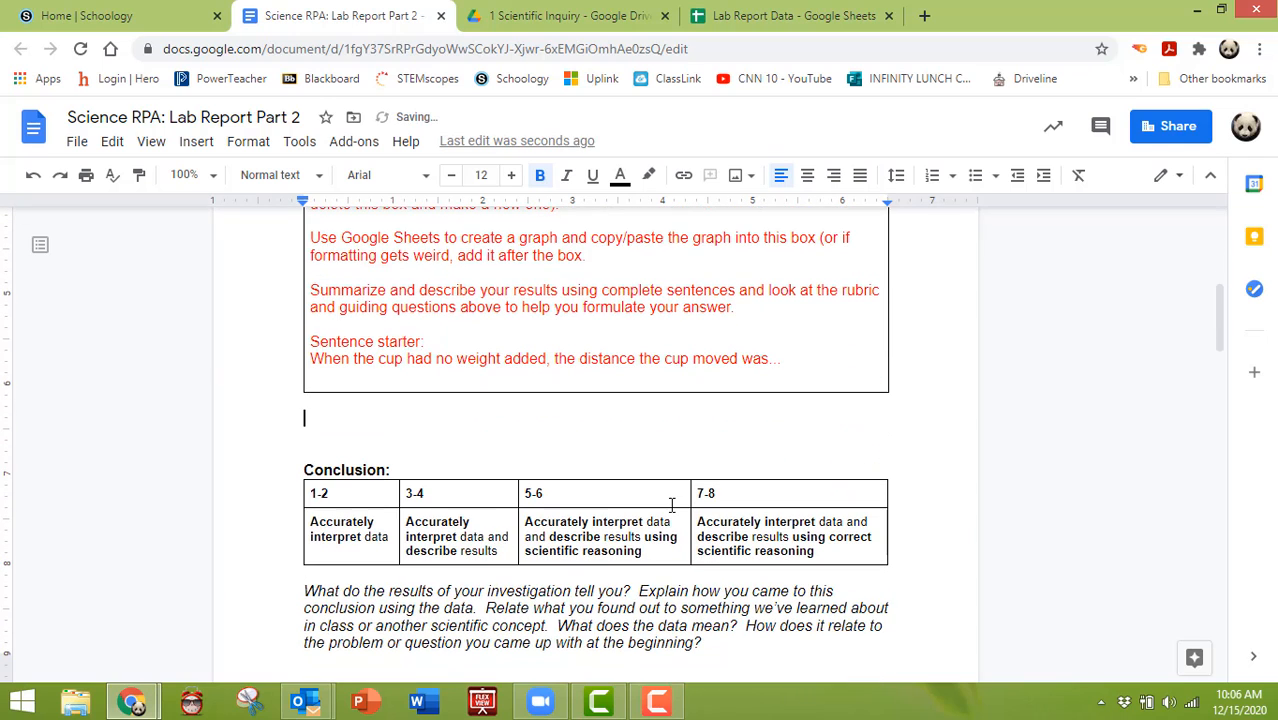
pyautogui.hotkey('ctrl', 'v')
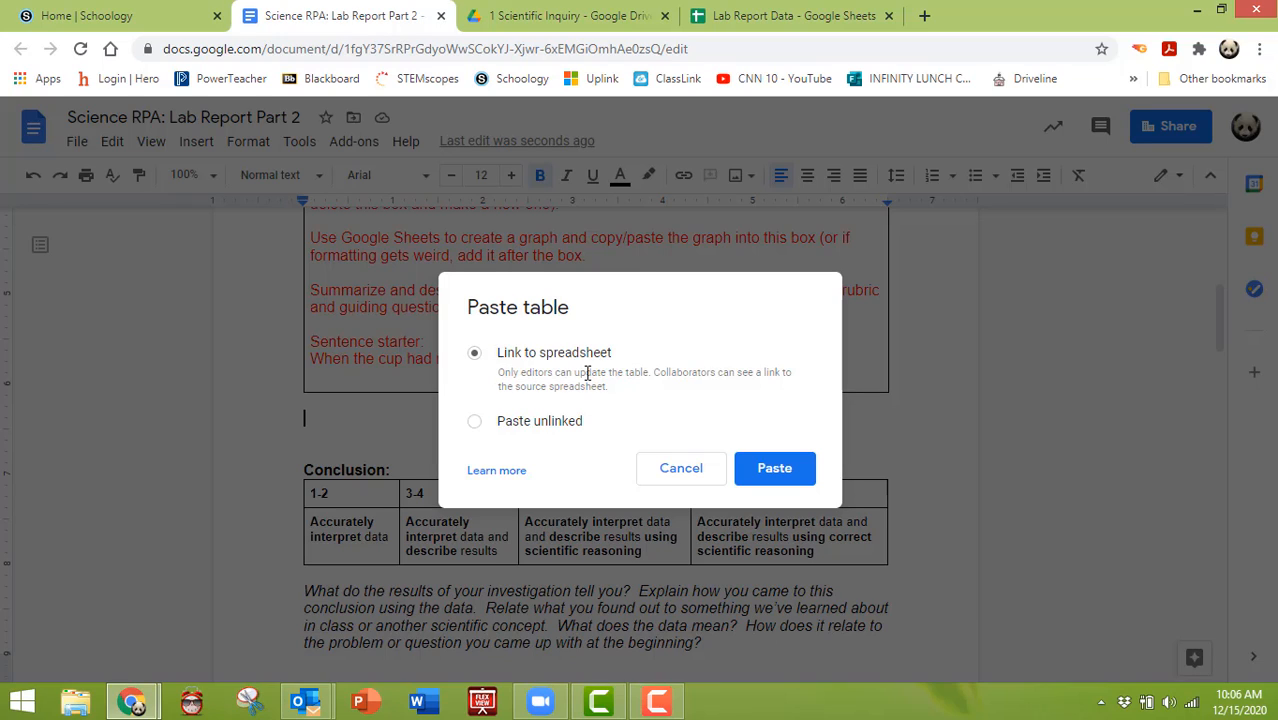
pyautogui.click(474, 422)
pyautogui.click(540, 352)
pyautogui.click(779, 480)
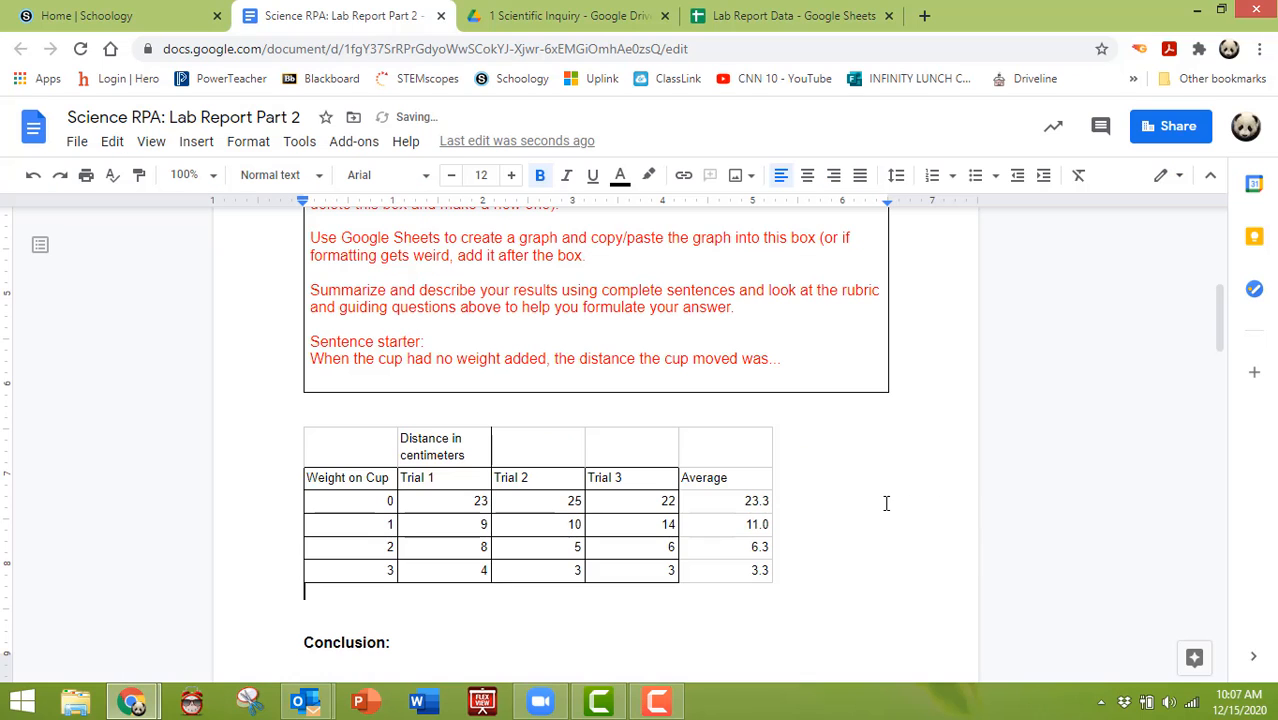
# Add a blank line below the pasted table and paste a copy of the Newton's 2nd Law Lab chart from the Lab Report Data spreadsheet there.
pyautogui.scroll(-2, 886, 503)
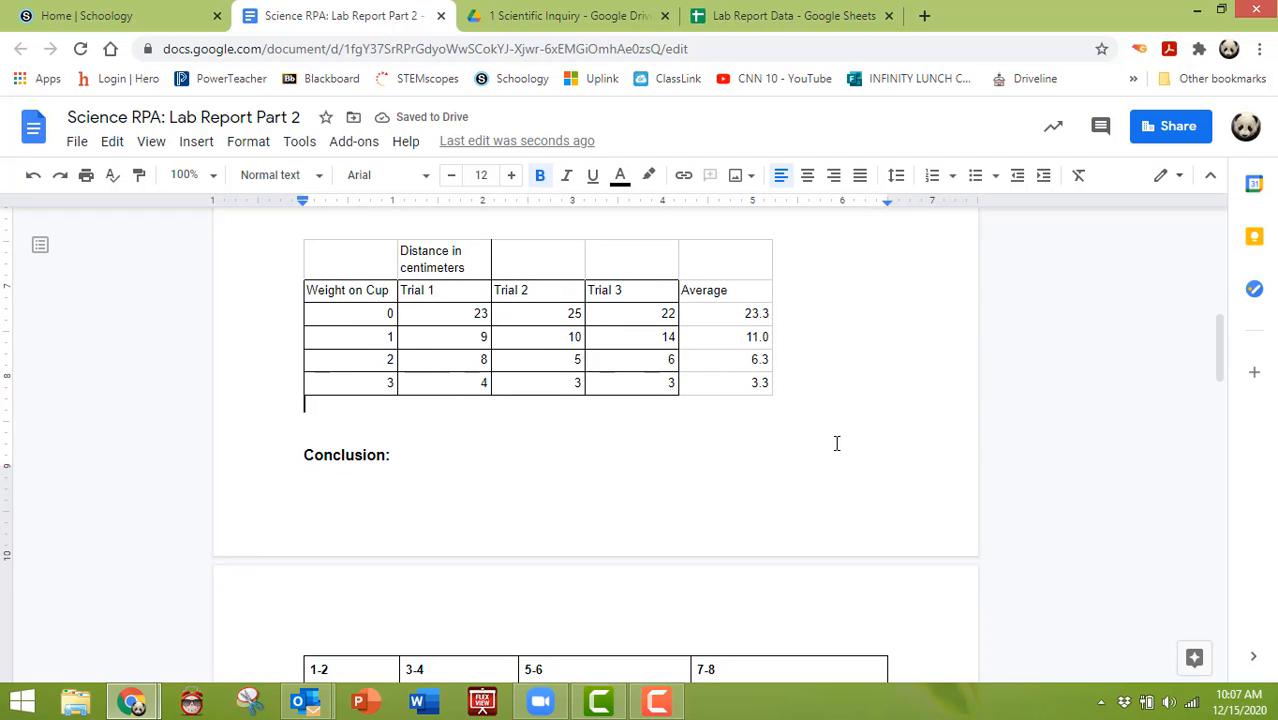
pyautogui.hotkey('ctrl', 'Return')
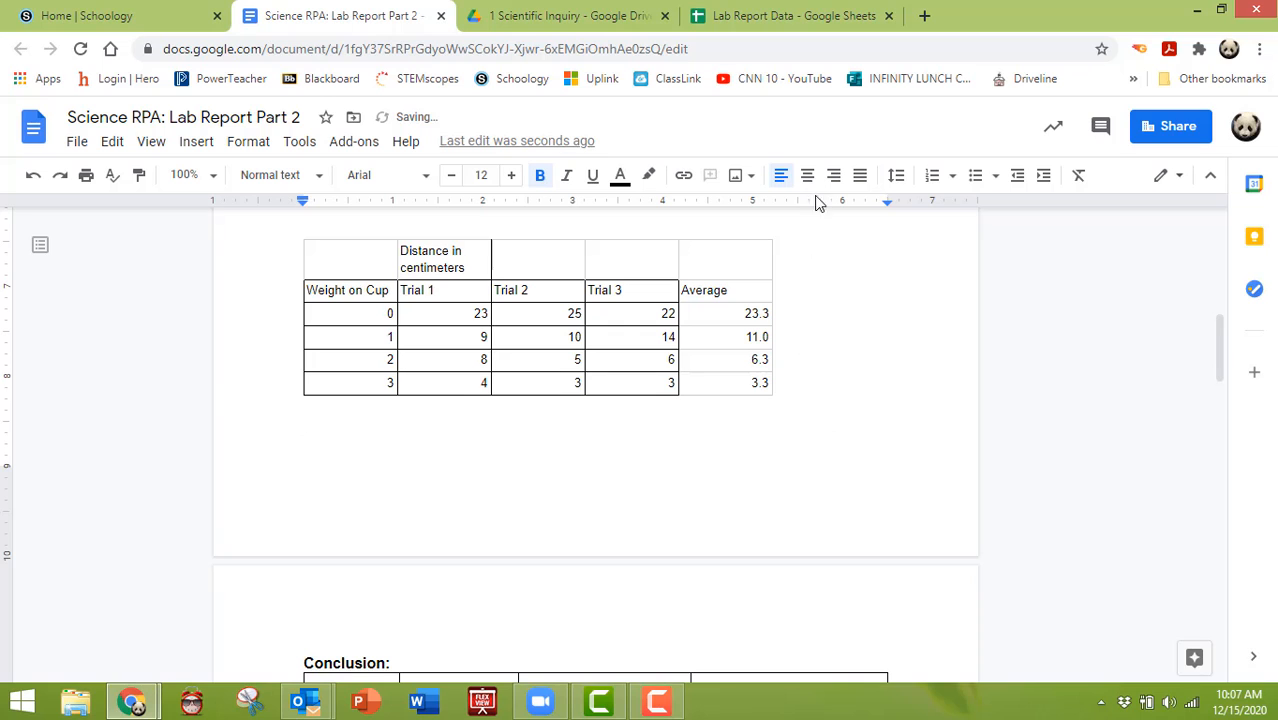
pyautogui.click(813, 20)
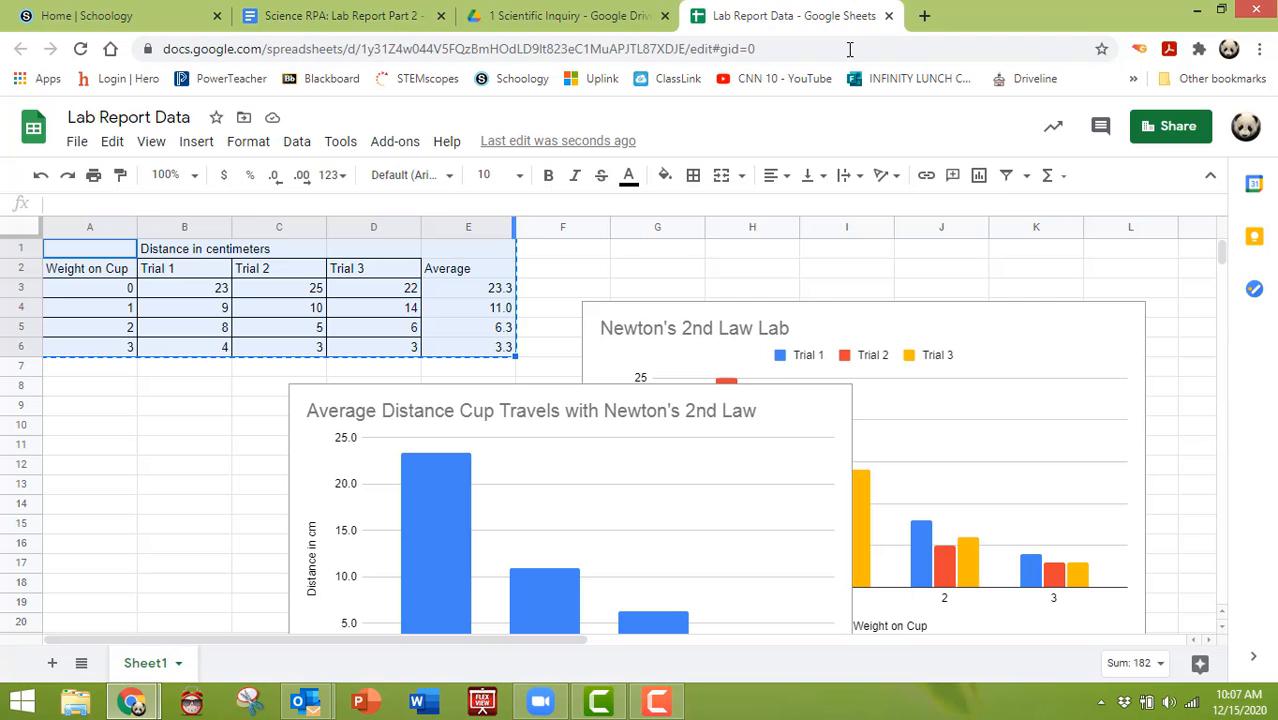
pyautogui.click(1023, 386)
pyautogui.scroll(-1, 1067, 372)
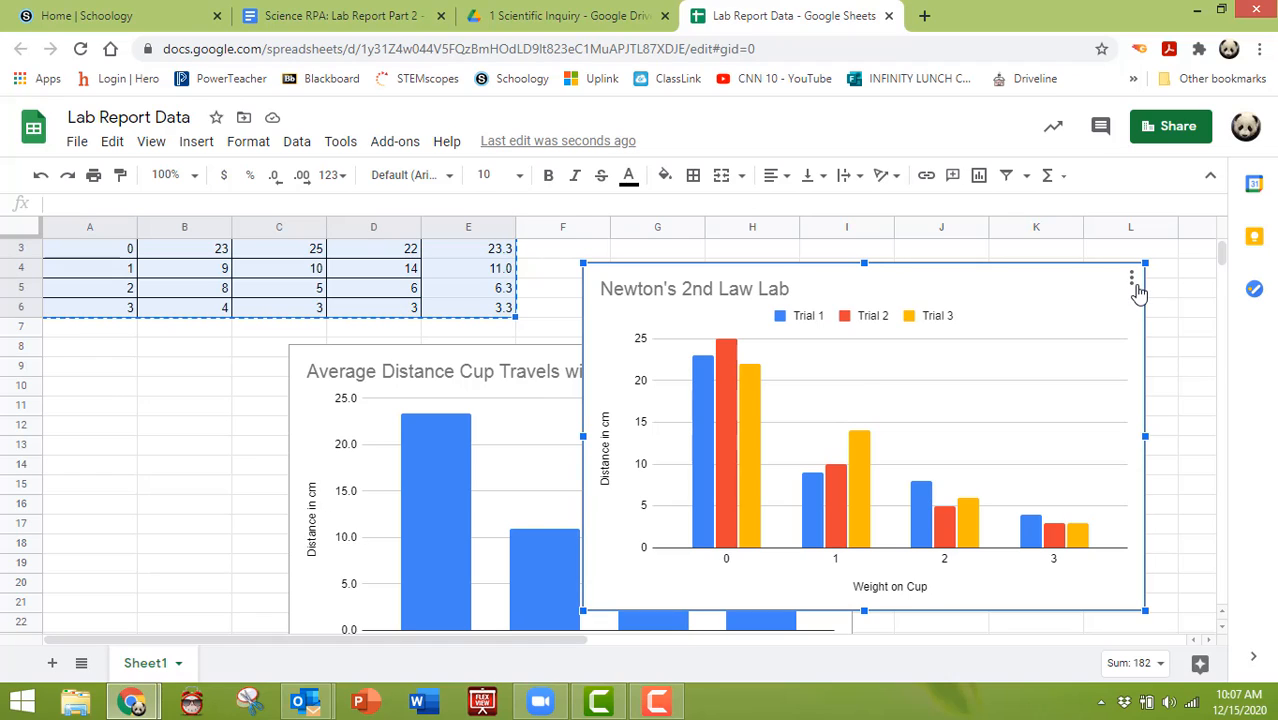
pyautogui.click(1132, 281)
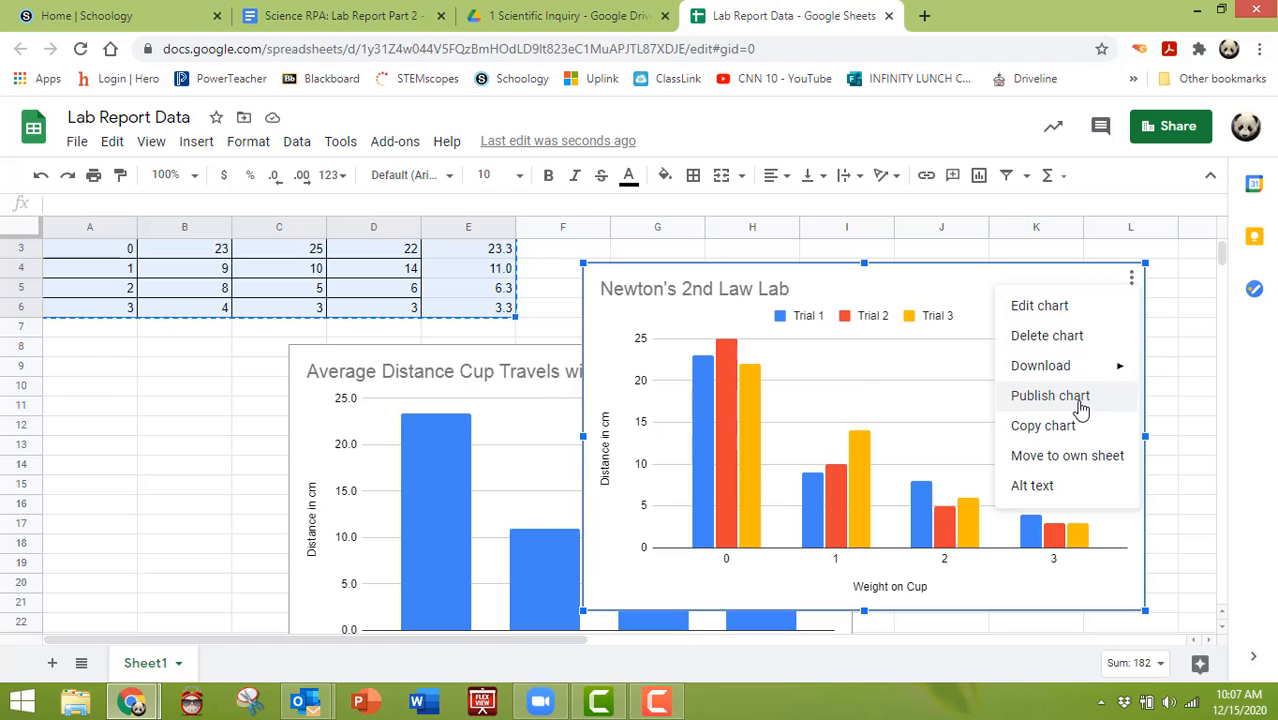
pyautogui.click(1043, 425)
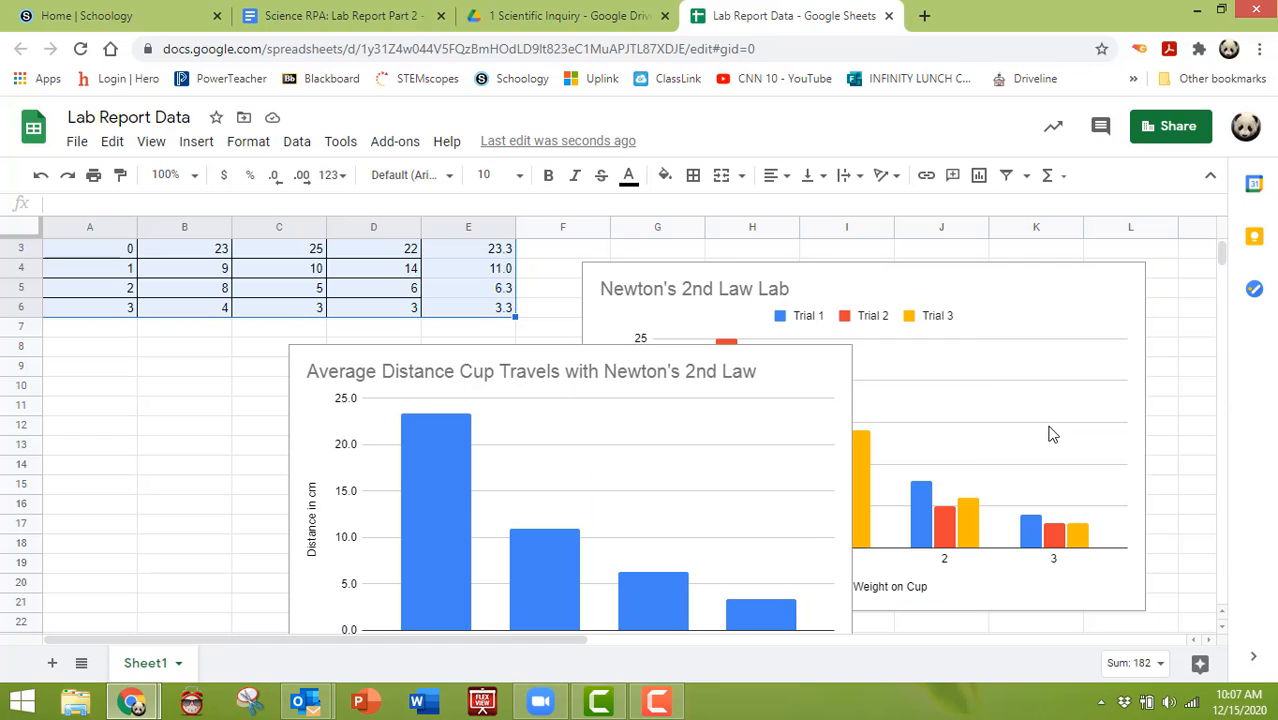
pyautogui.click(330, 16)
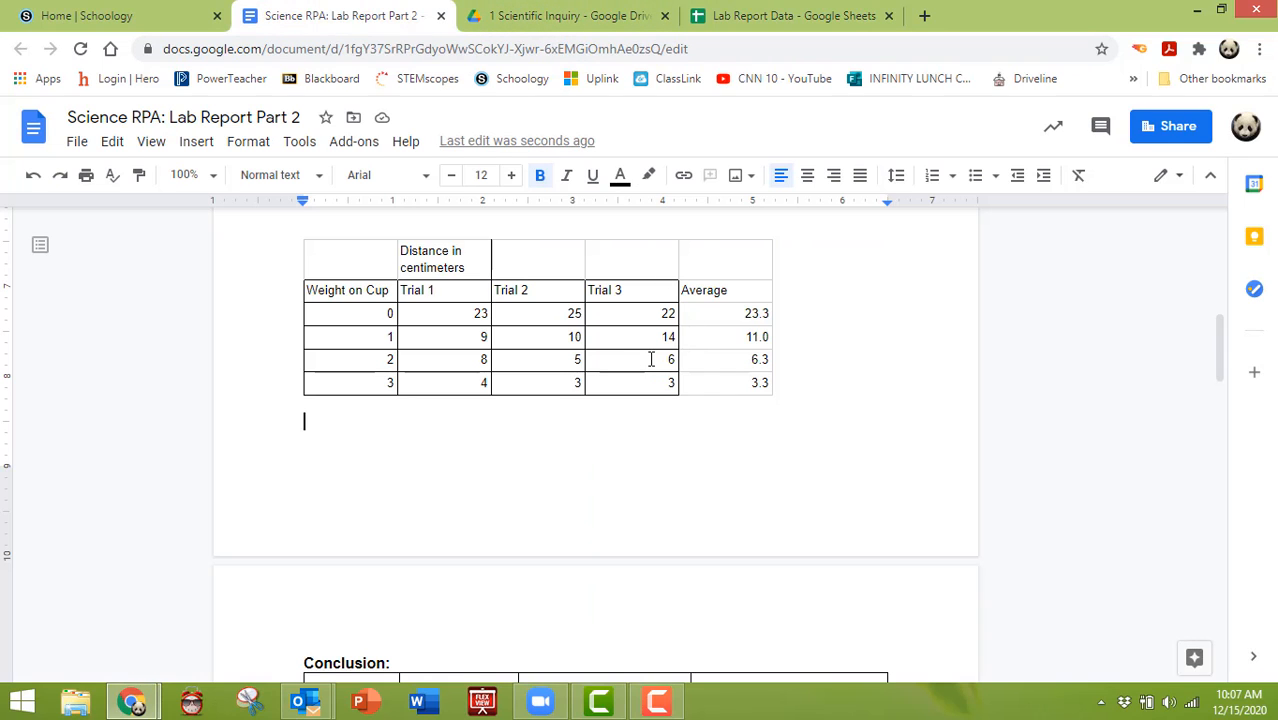
pyautogui.hotkey('ctrl', 'v')
pyautogui.click(772, 470)
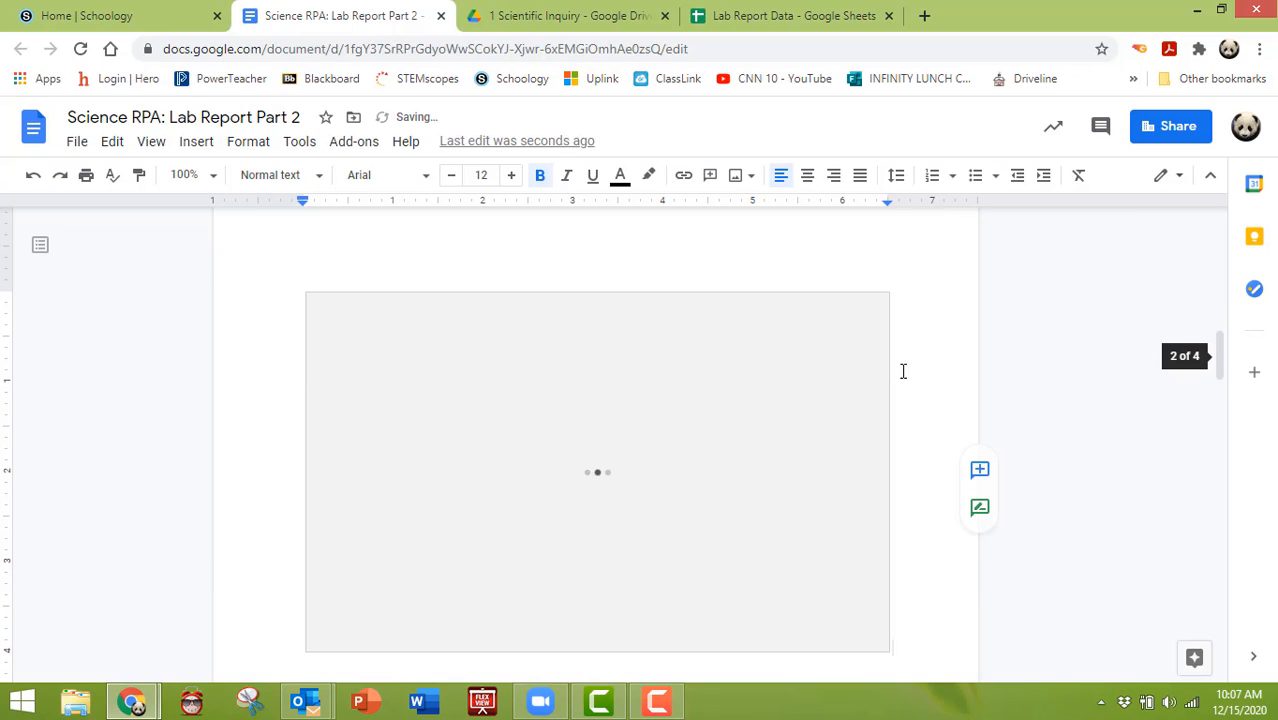
pyautogui.scroll(-2, 769, 458)
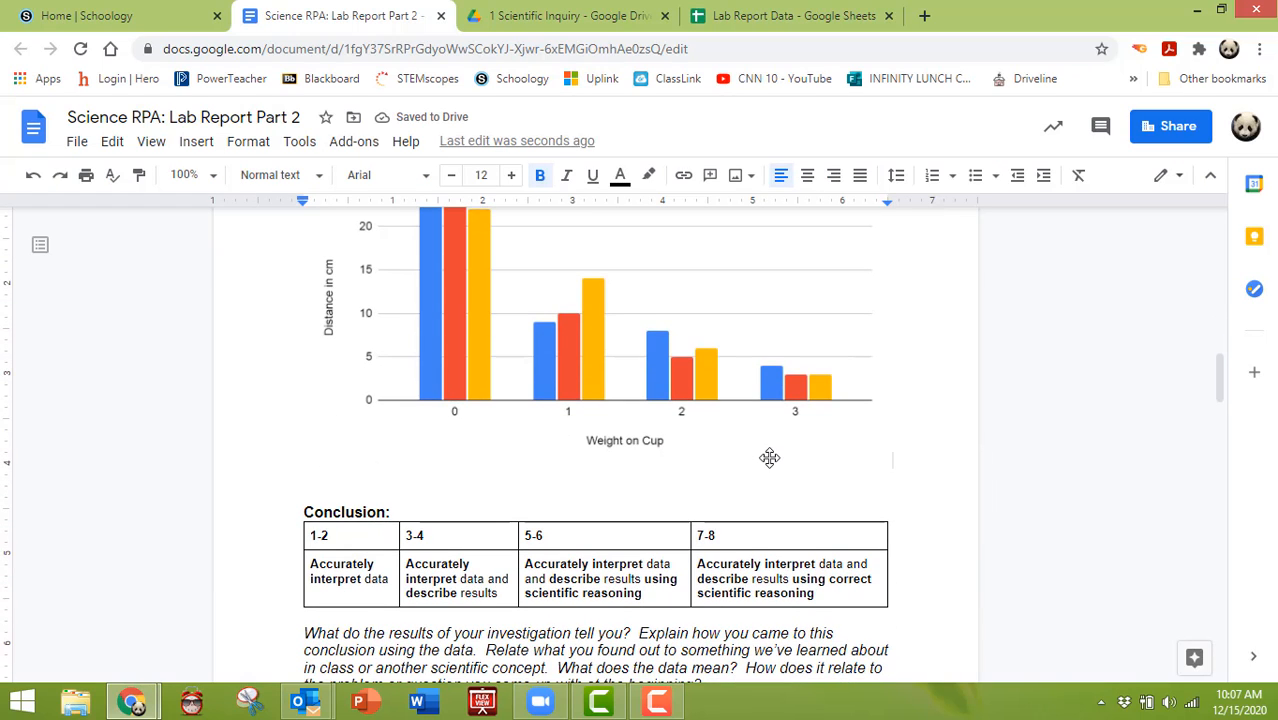
pyautogui.scroll(2, 792, 398)
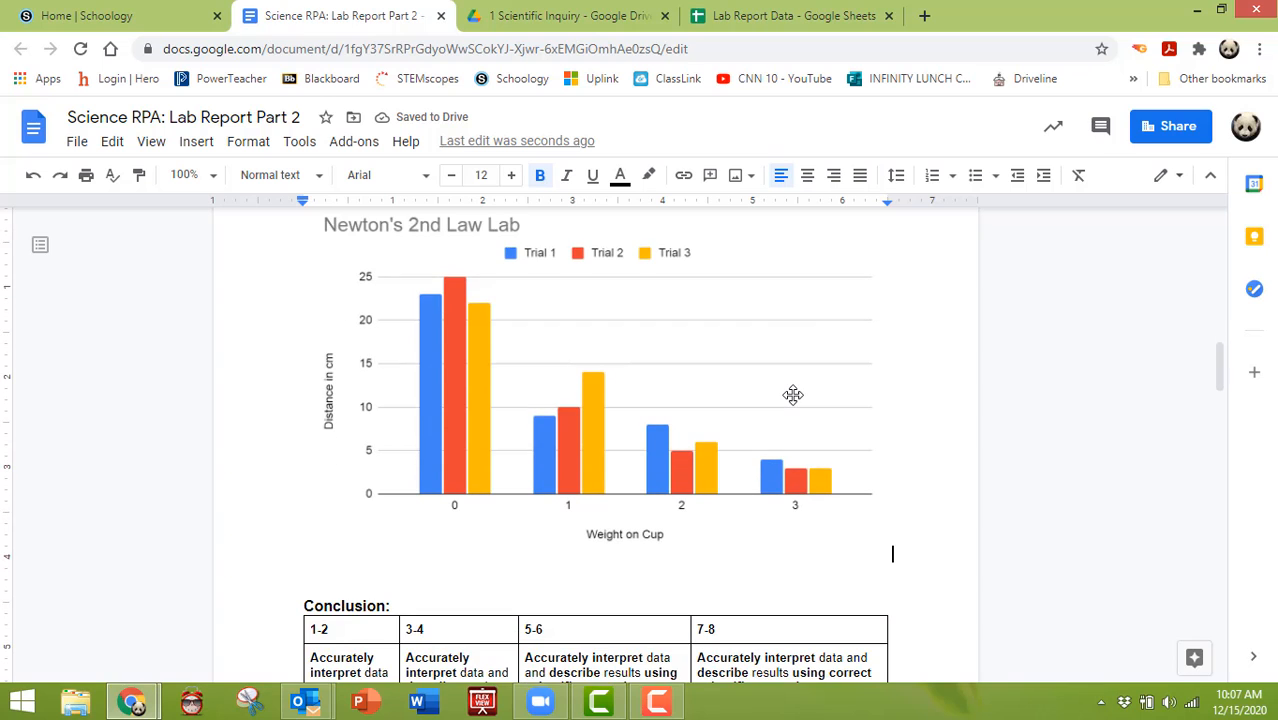
# Add a new line below the Newton's 2nd Law Lab chart and paste the Average Distance chart from the Lab Report Data spreadsheet there, linked.
pyautogui.press('Return')
pyautogui.click(785, 15)
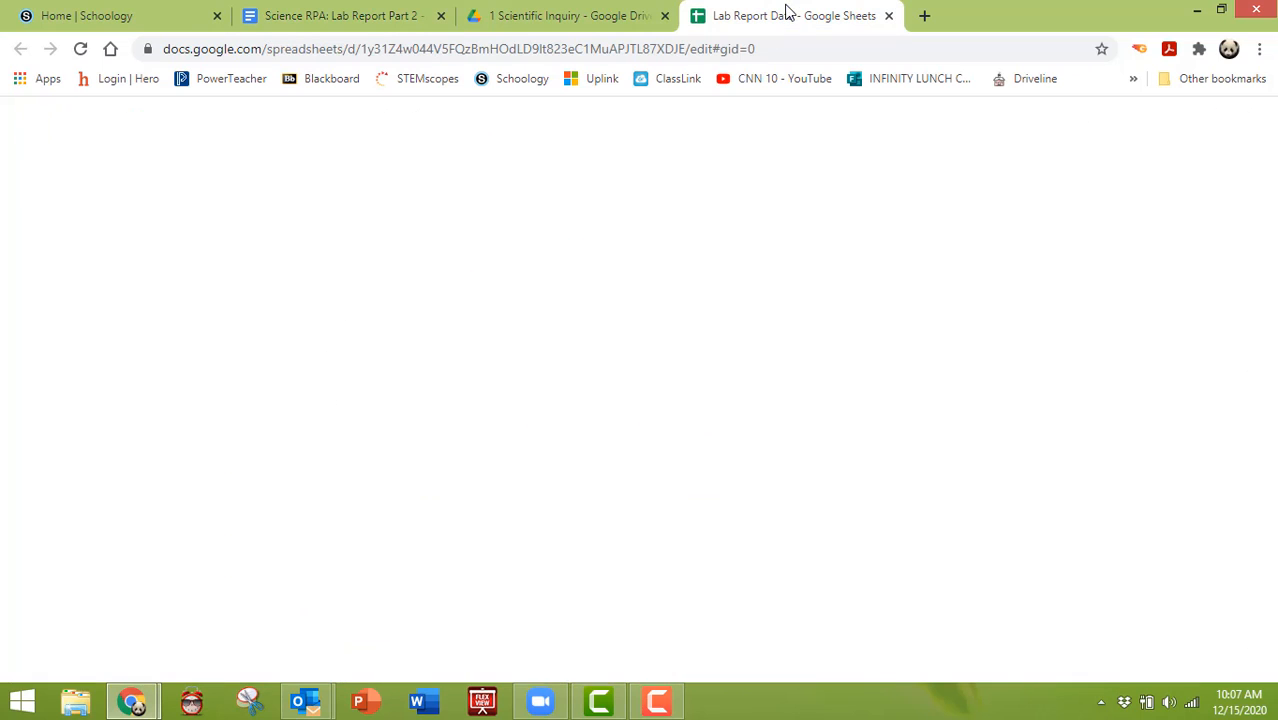
pyautogui.click(829, 368)
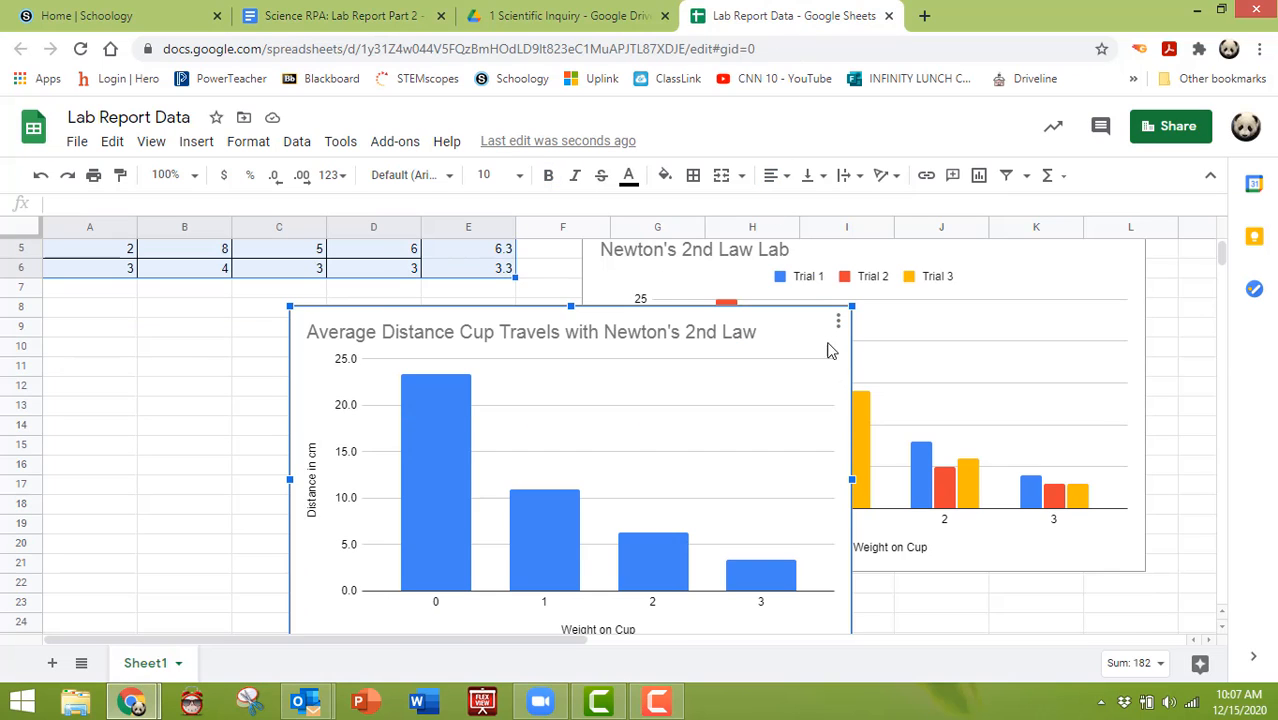
pyautogui.click(838, 321)
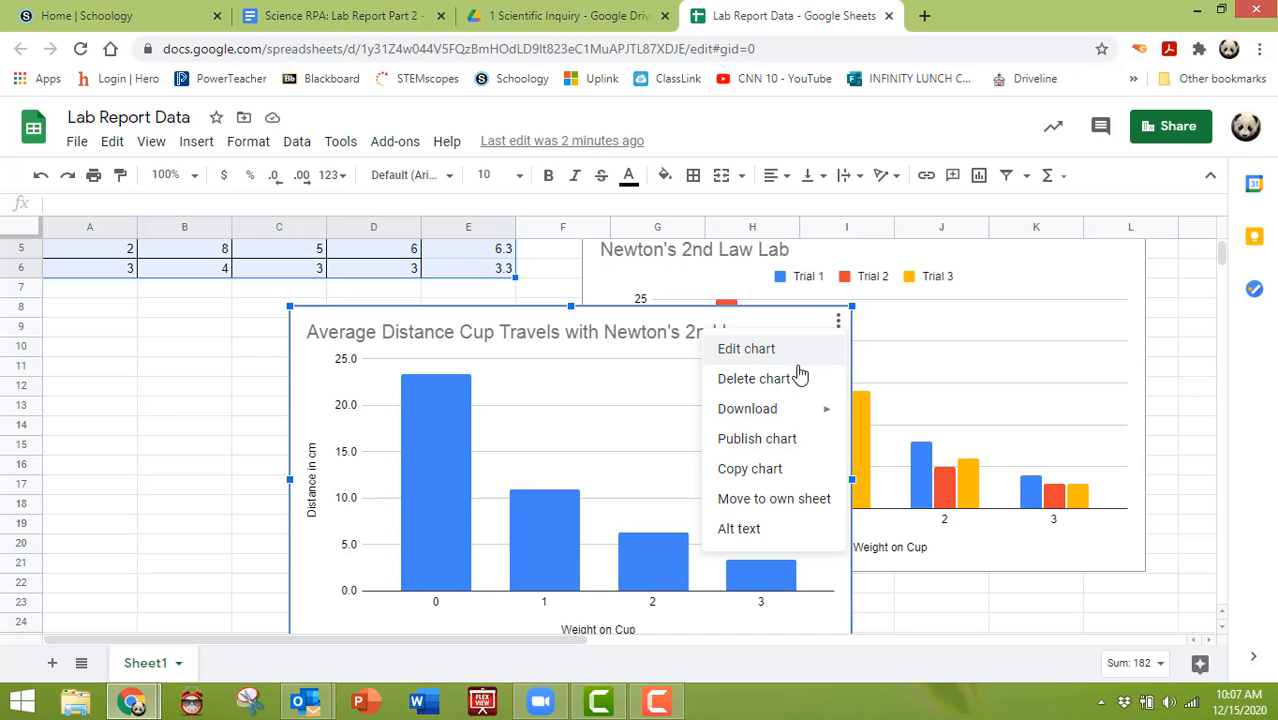
pyautogui.click(757, 470)
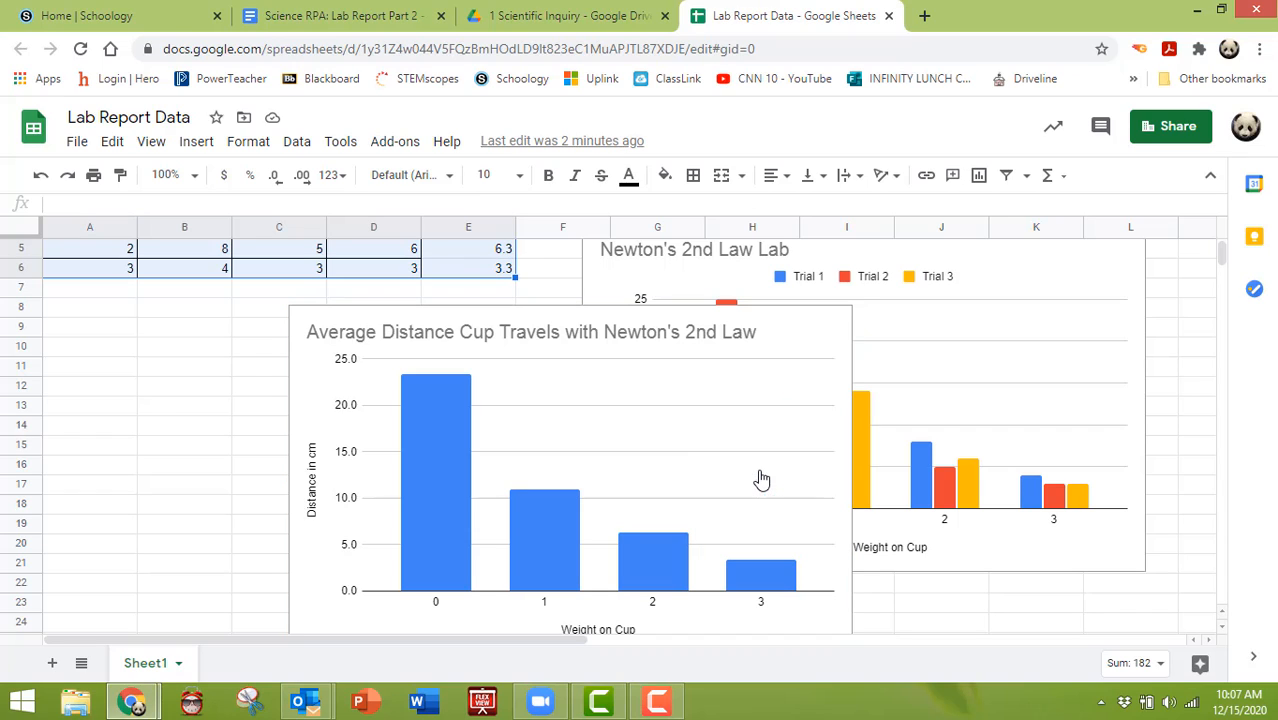
pyautogui.click(305, 13)
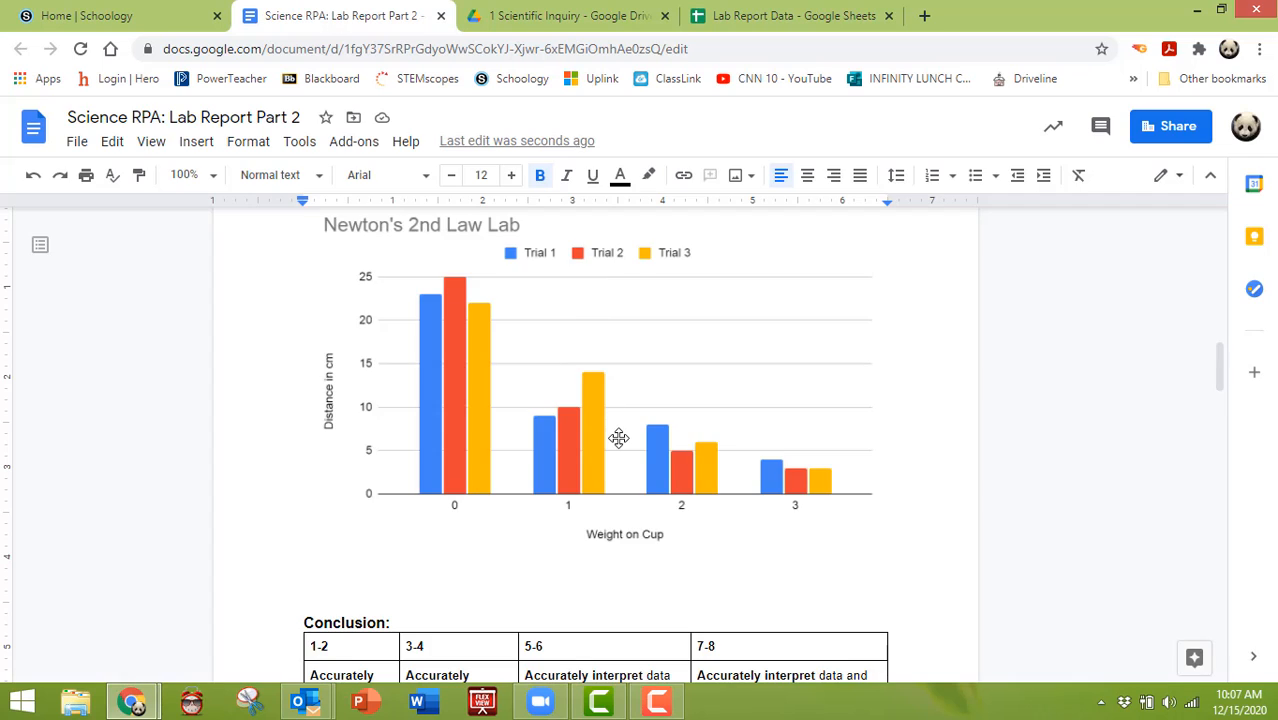
pyautogui.scroll(-3, 618, 437)
pyautogui.hotkey('ctrl', 'v')
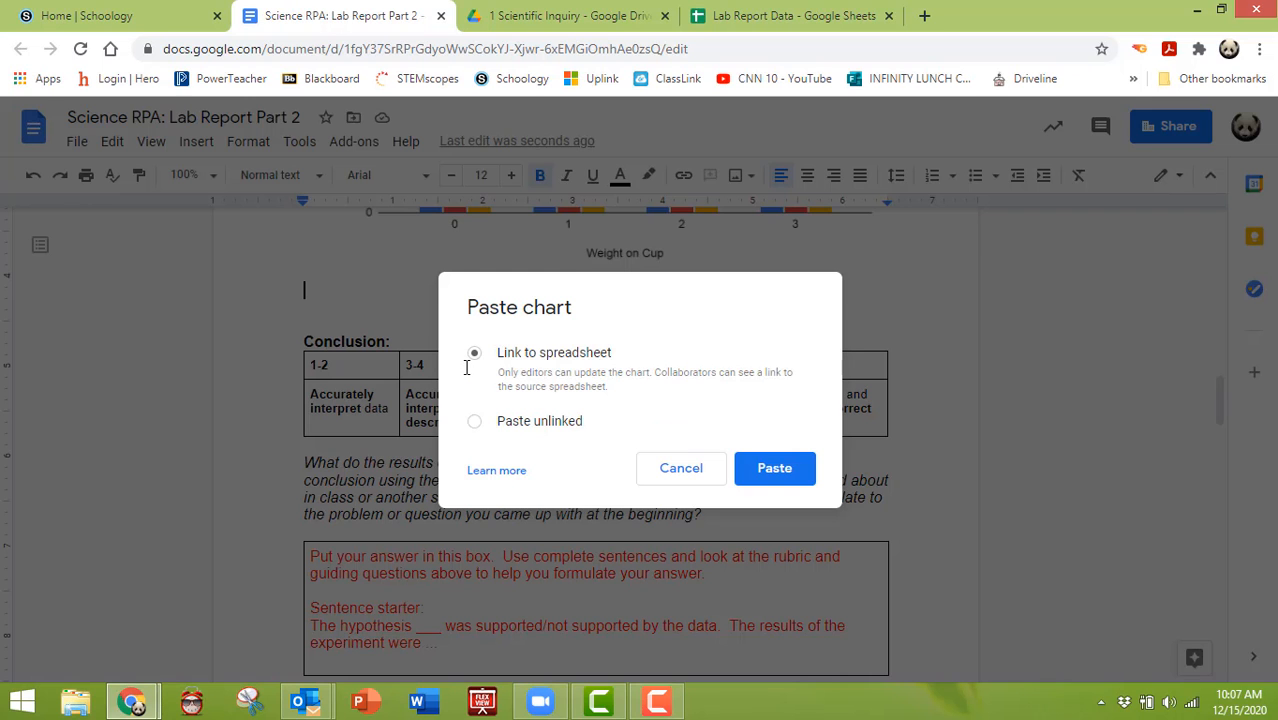
pyautogui.press('Return')
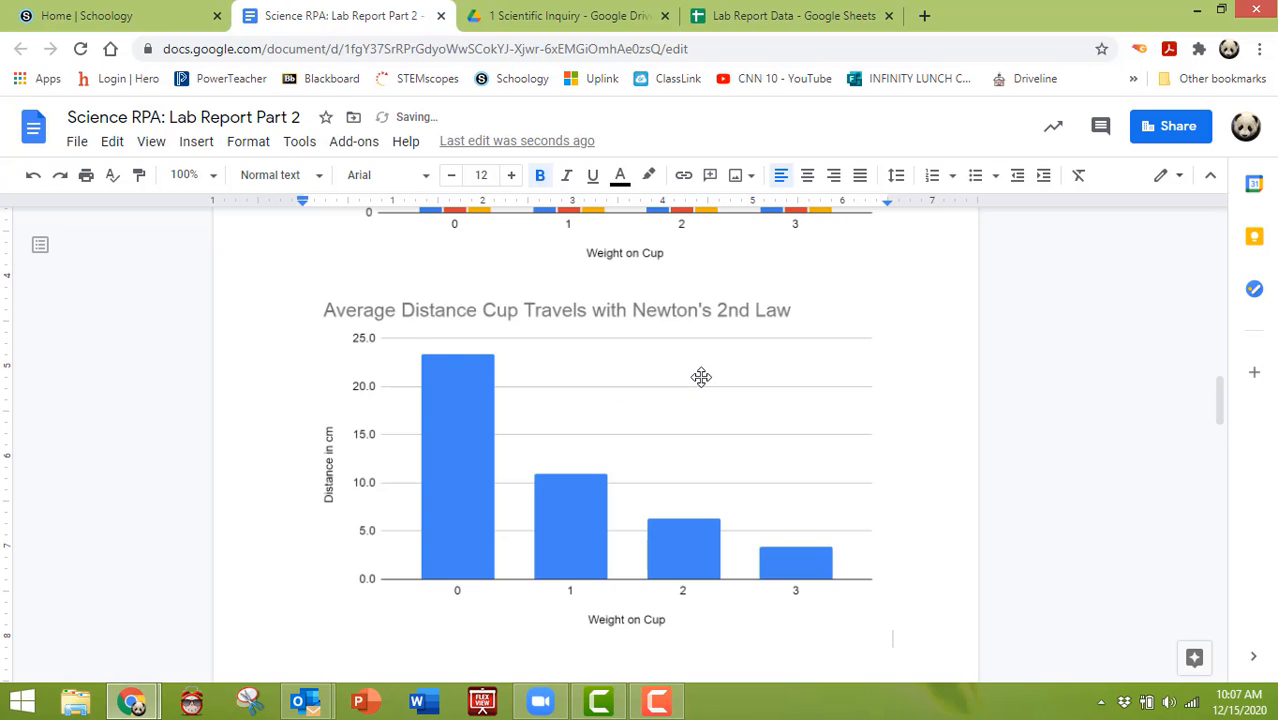
# Review the pasted data table and both charts between the results box and the Conclusion heading in the report.
pyautogui.scroll(4, 700, 377)
pyautogui.scroll(7, 701, 377)
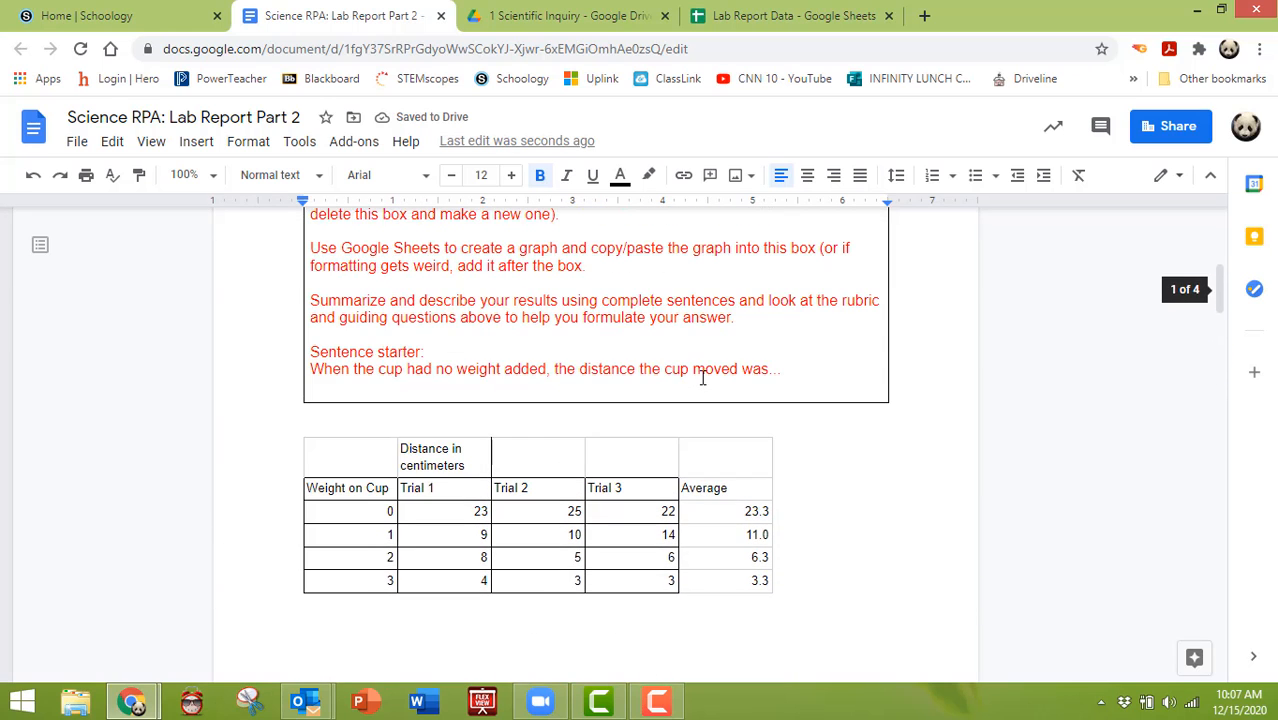
pyautogui.scroll(-3, 701, 377)
pyautogui.scroll(1, 701, 377)
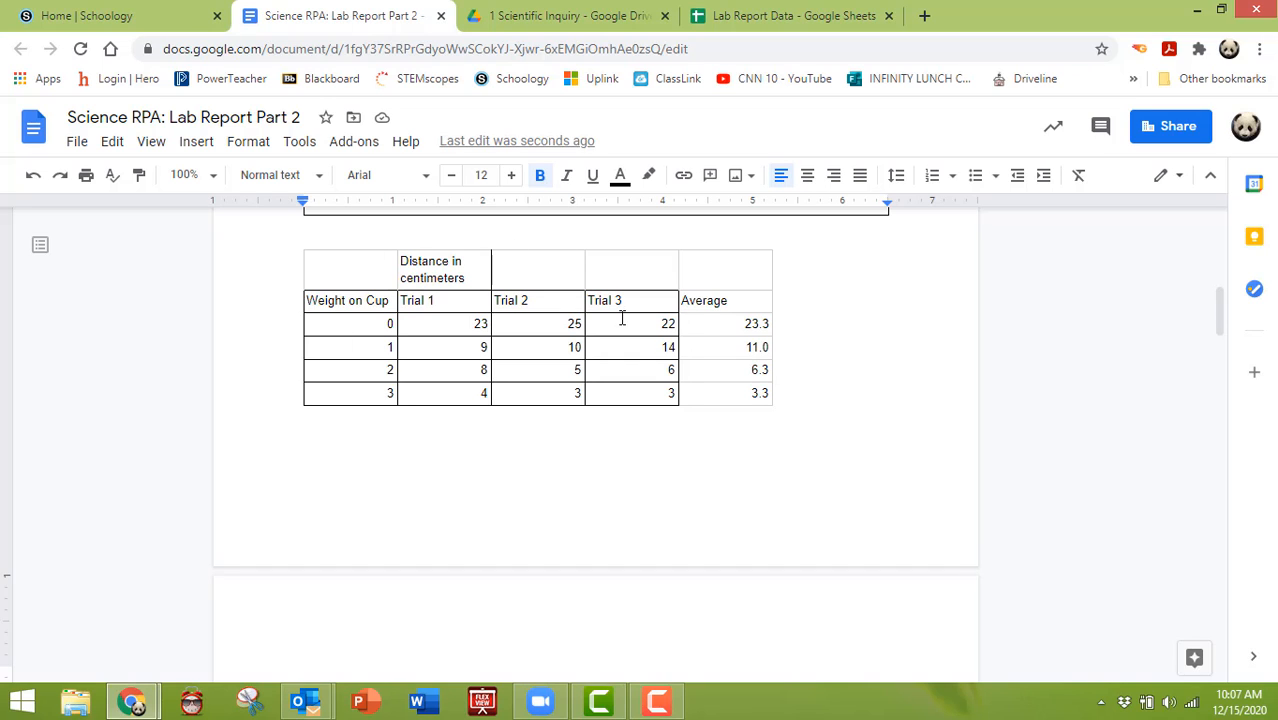
pyautogui.scroll(-5, 621, 318)
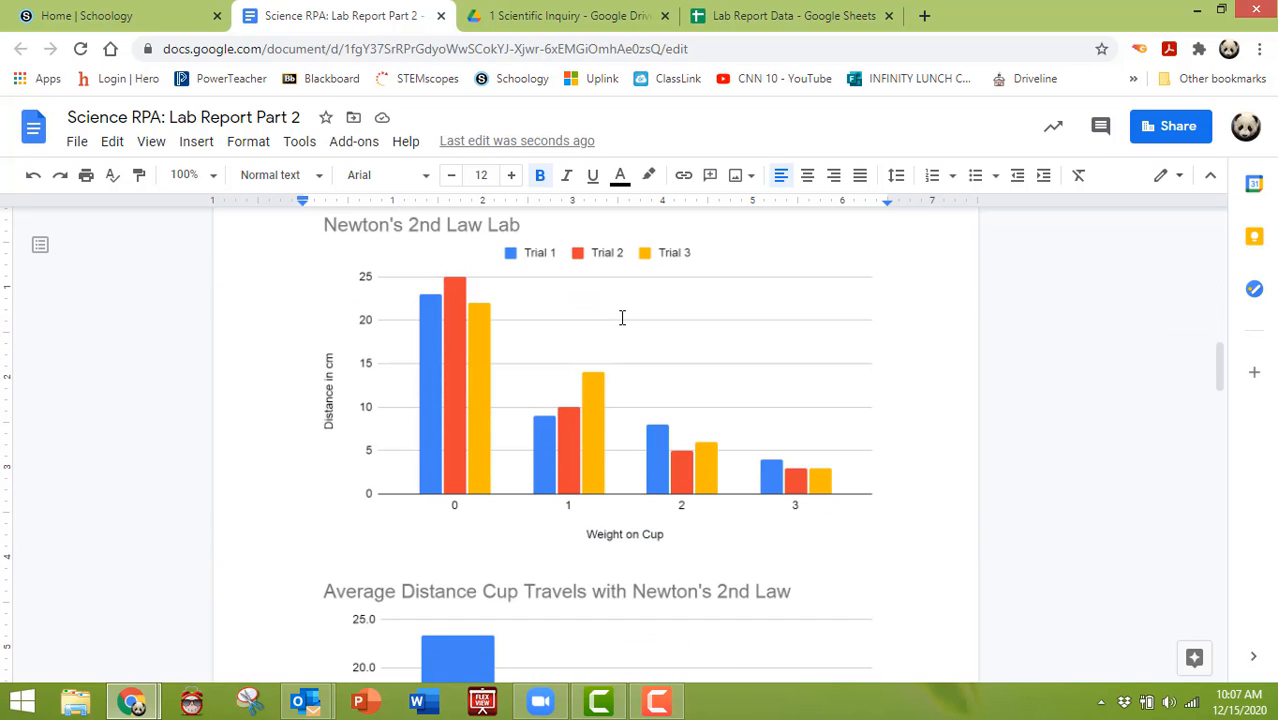
pyautogui.scroll(-4, 621, 318)
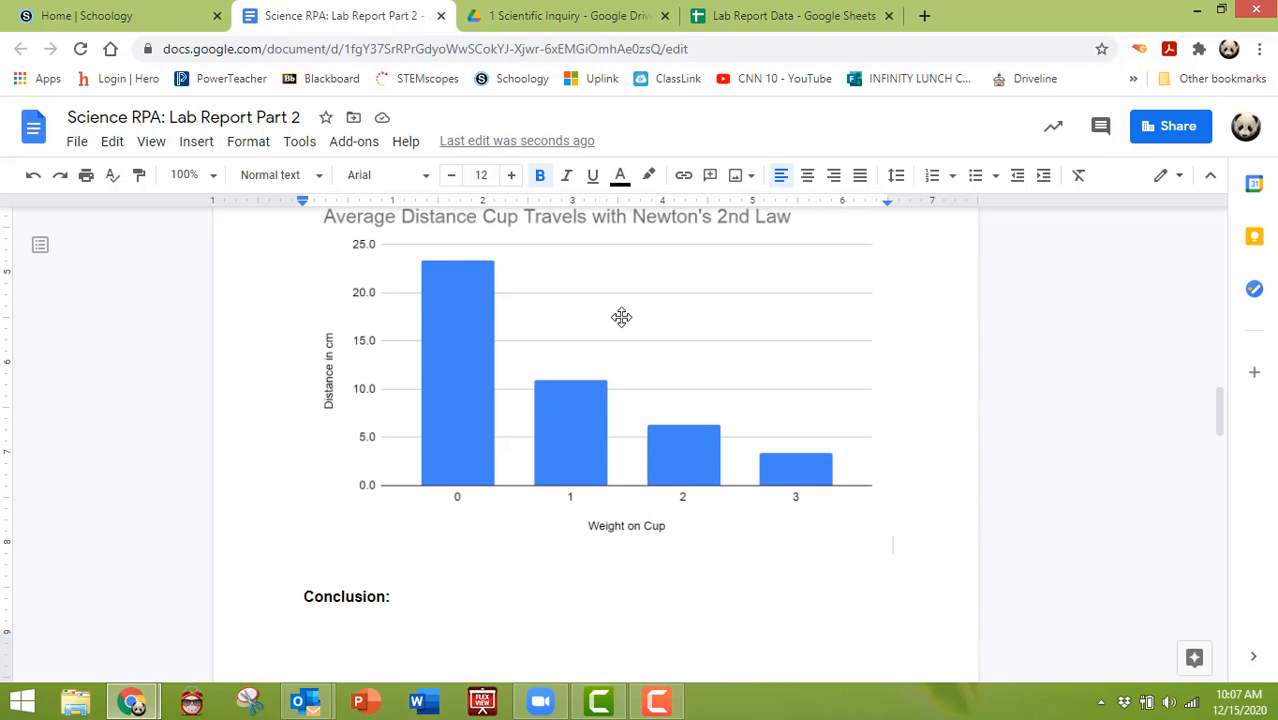